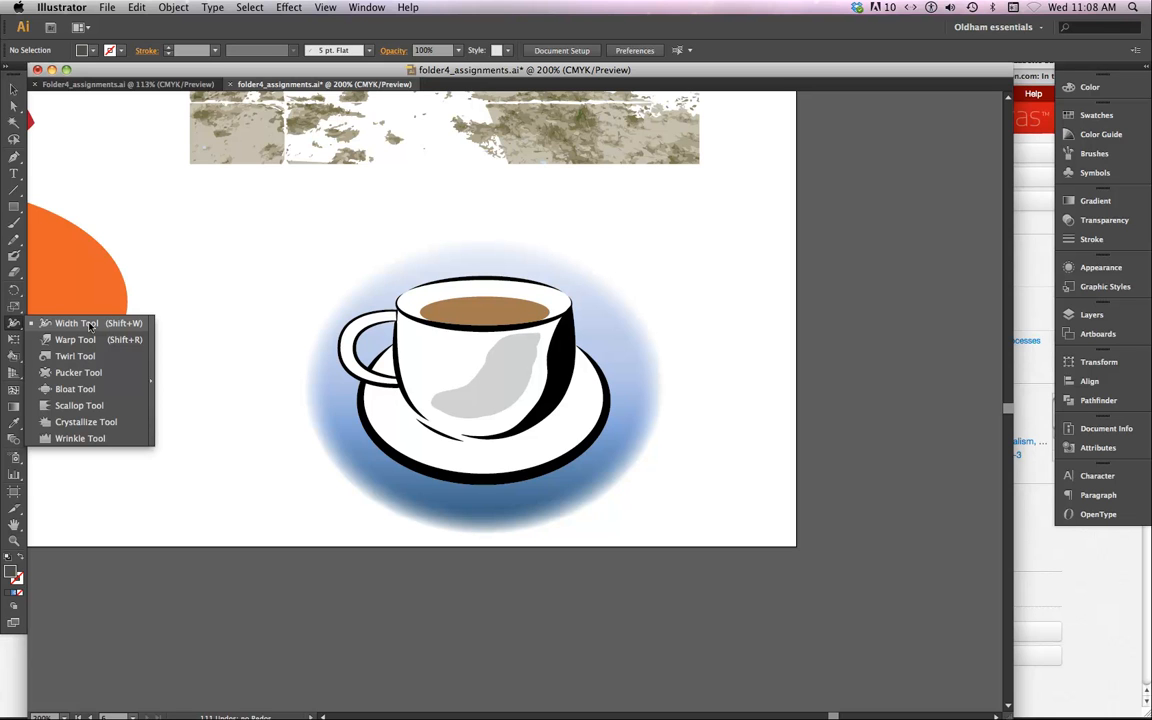
# Activate the Width tool and compare the coffee cup's strokes in Outline and Preview views
pyautogui.click(90, 325)
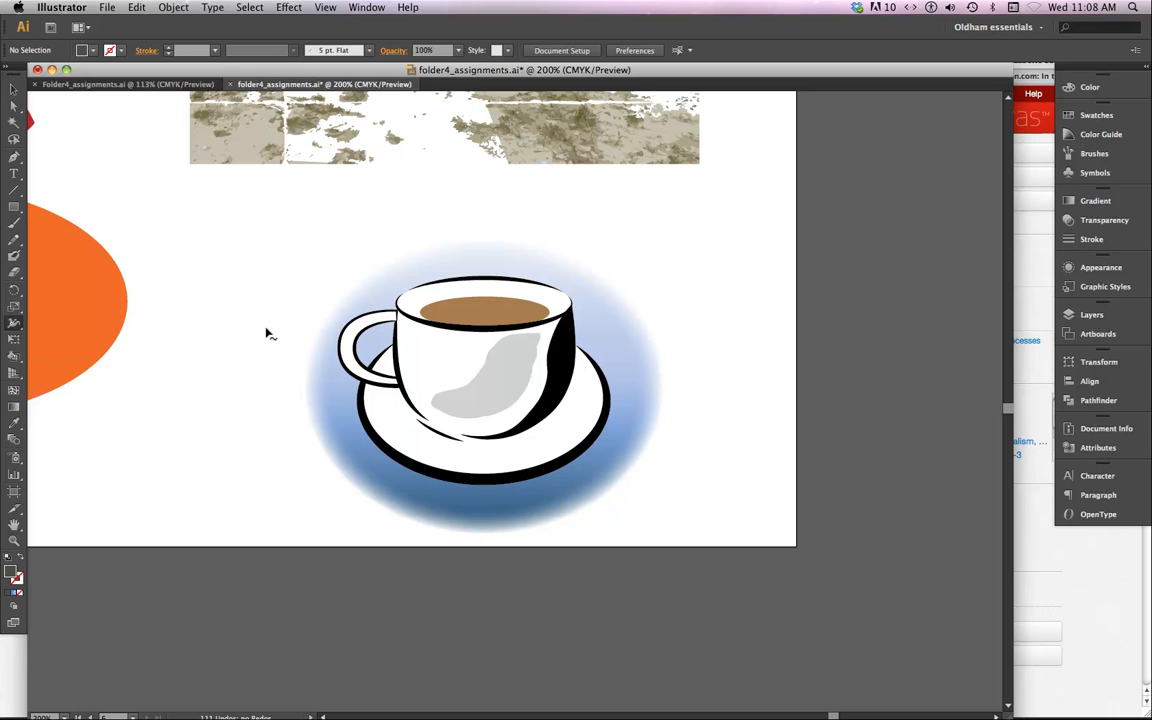
pyautogui.press('super+y')
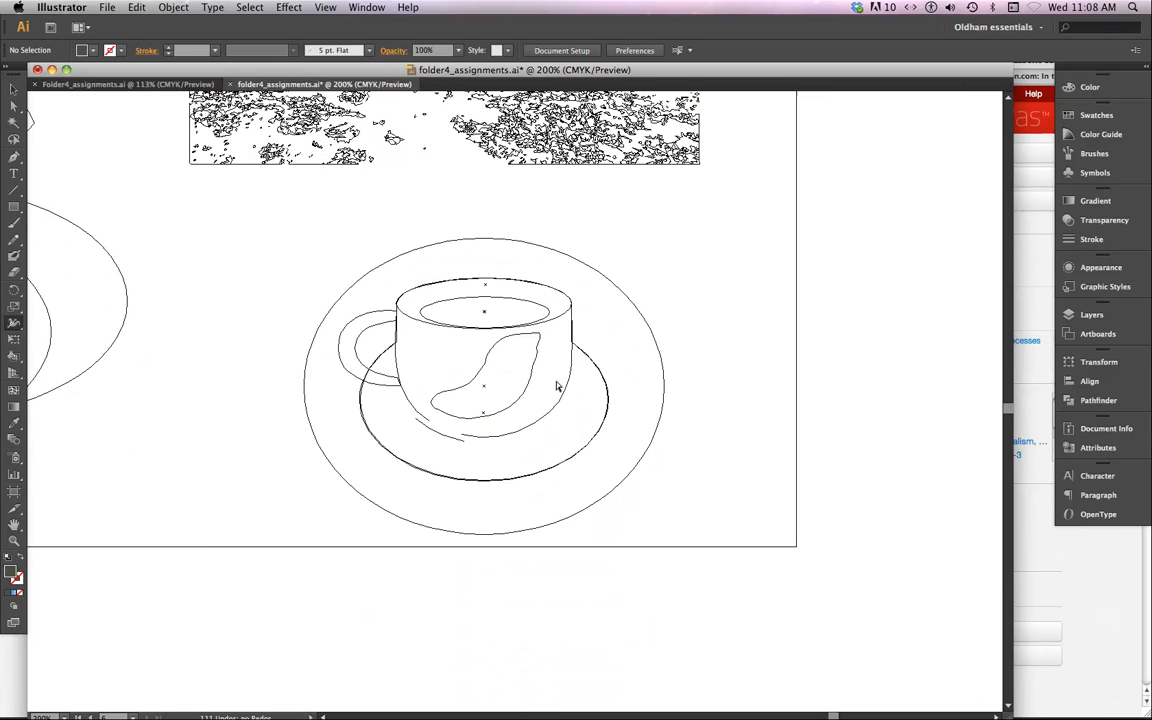
pyautogui.press('super+y')
pyautogui.press('super+y')
pyautogui.press('super+y')
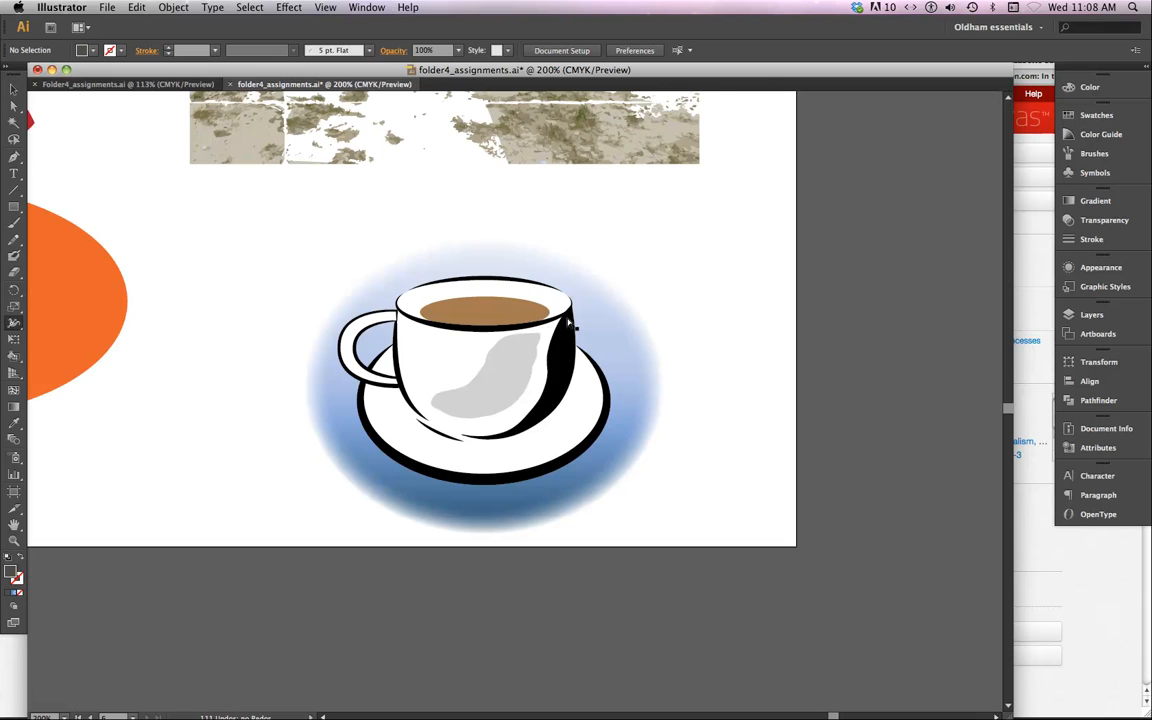
pyautogui.press('super+y')
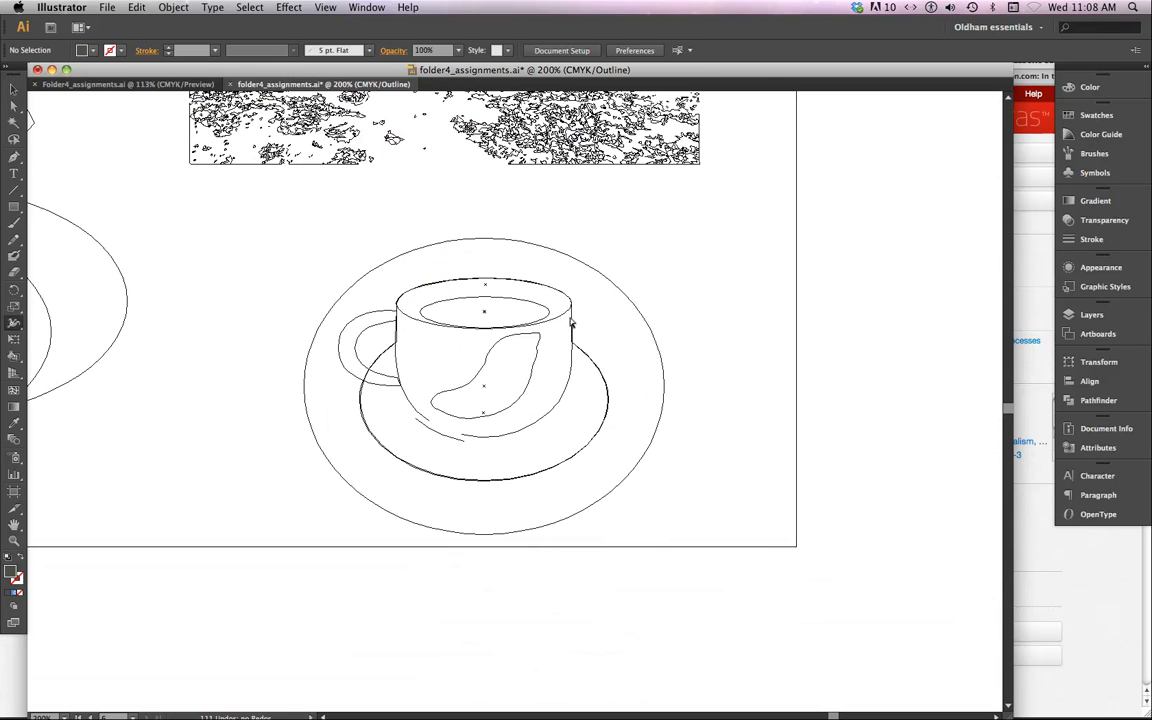
pyautogui.press('super+y')
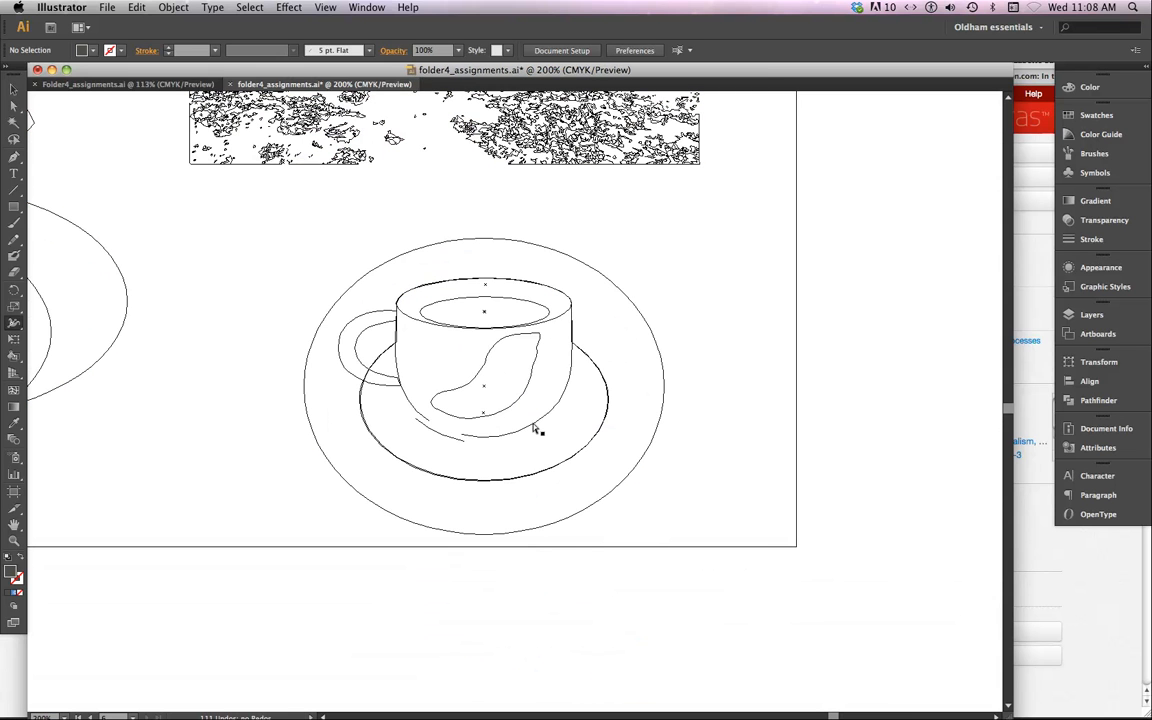
pyautogui.press('super+y')
pyautogui.press('super+y')
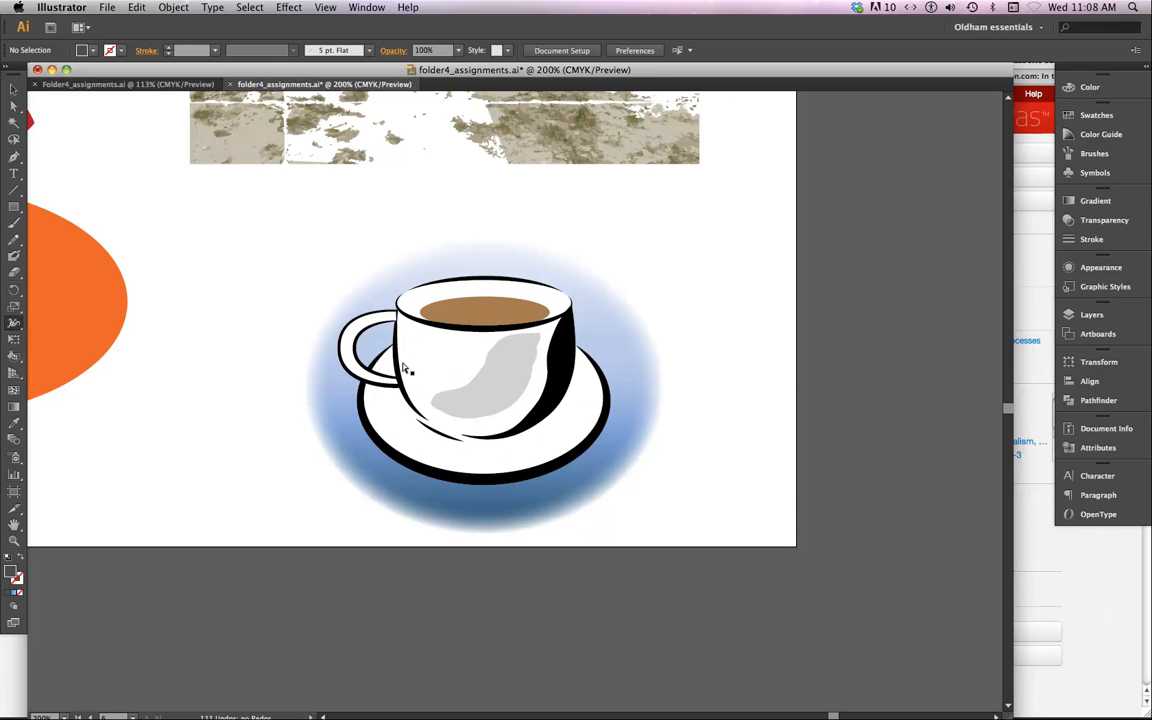
pyautogui.press('super+y')
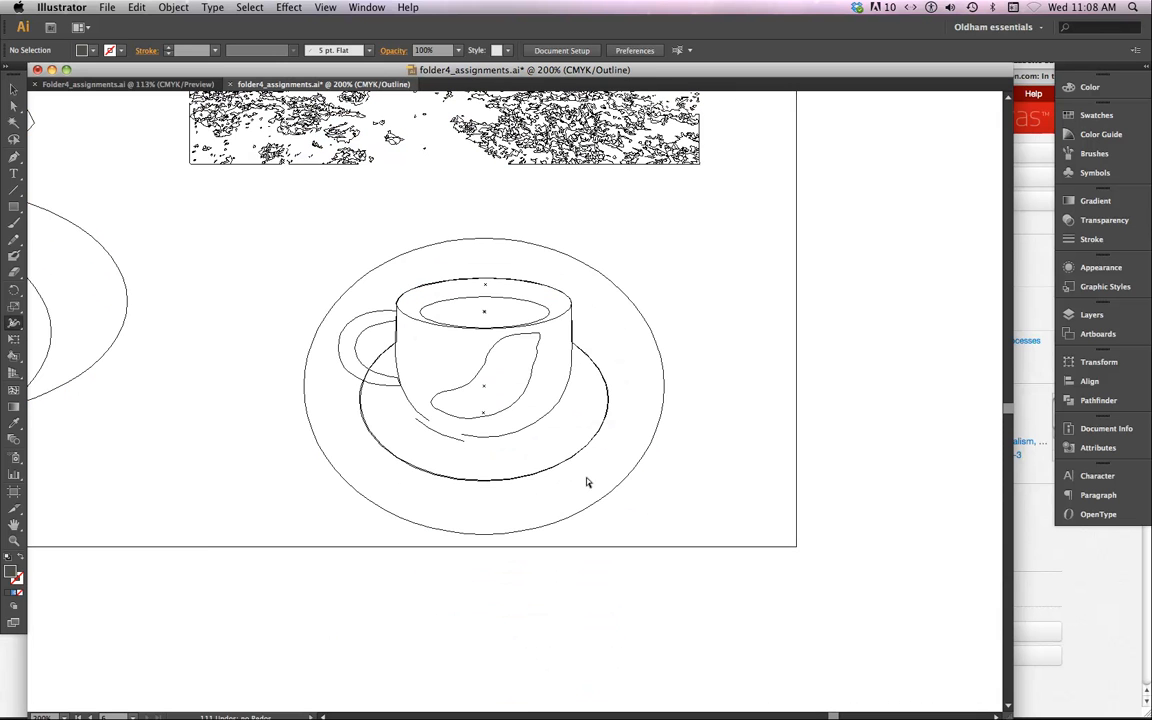
pyautogui.press('super+y')
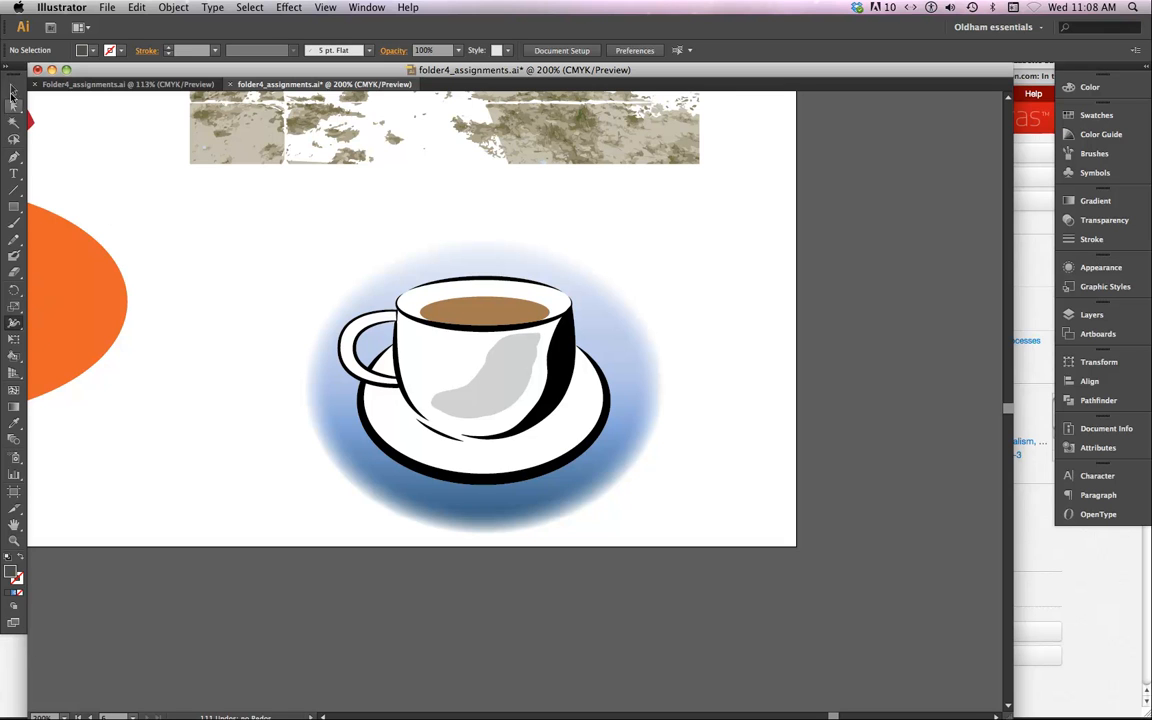
# Tear off the Width tool group as a floating toolbar and place it just above the coffee cup
pyautogui.click(16, 324)
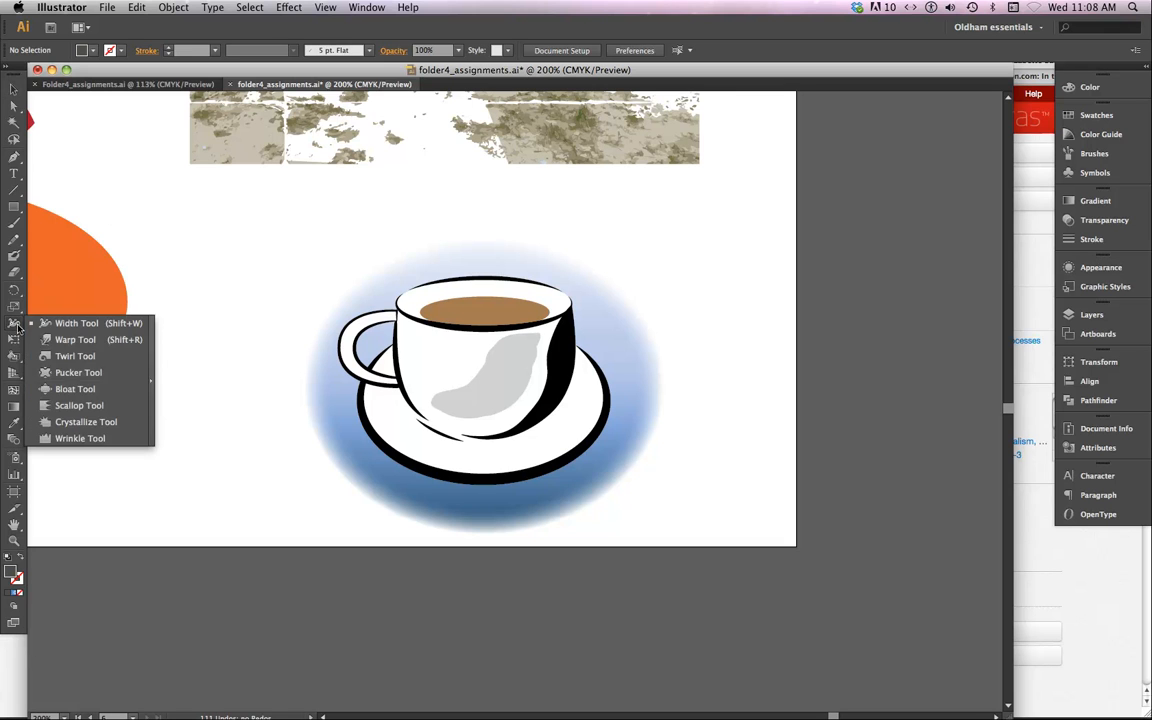
pyautogui.click(151, 386)
pyautogui.moveTo(88, 340); pyautogui.dragTo(230, 197)
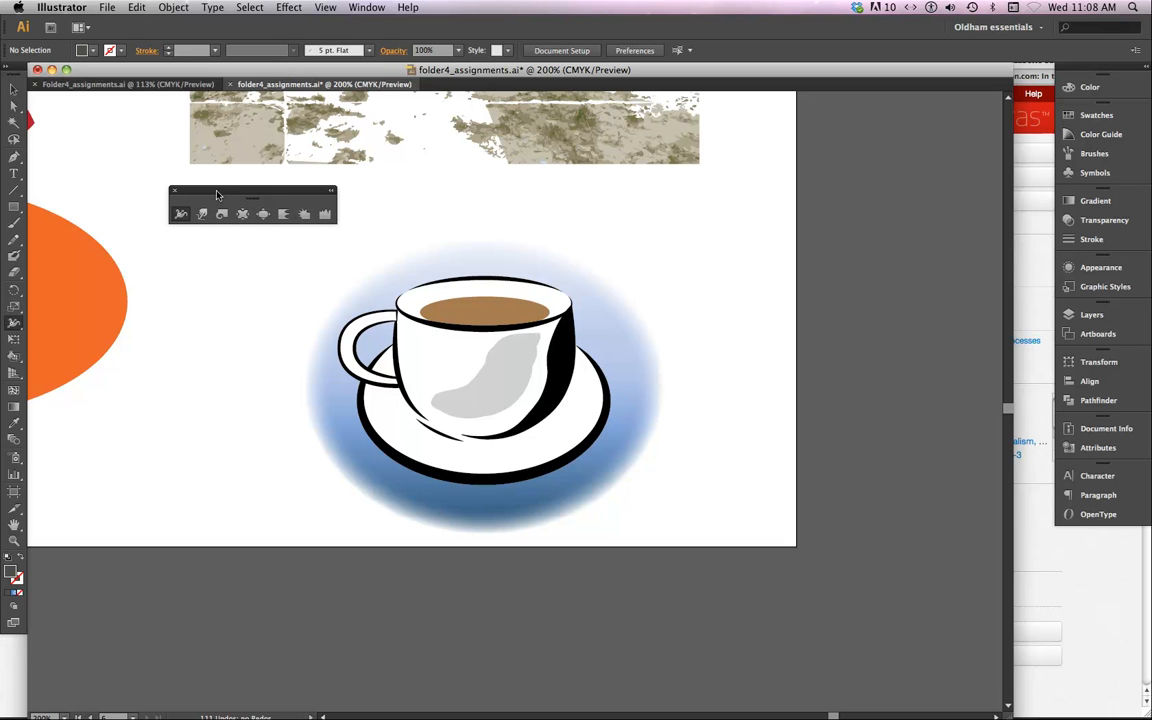
pyautogui.moveTo(217, 194); pyautogui.dragTo(336, 197)
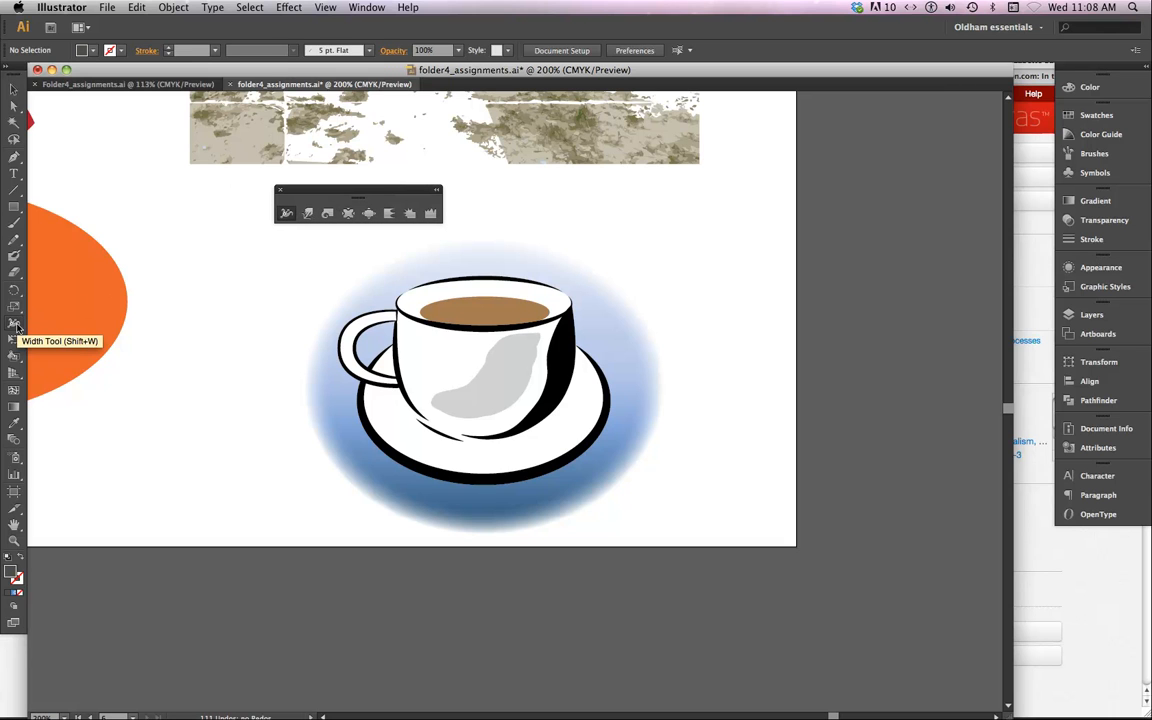
# Switch to the Warp tool and look through its brush dimensions and warp options
pyautogui.moveTo(16, 326); pyautogui.dragTo(40, 337)
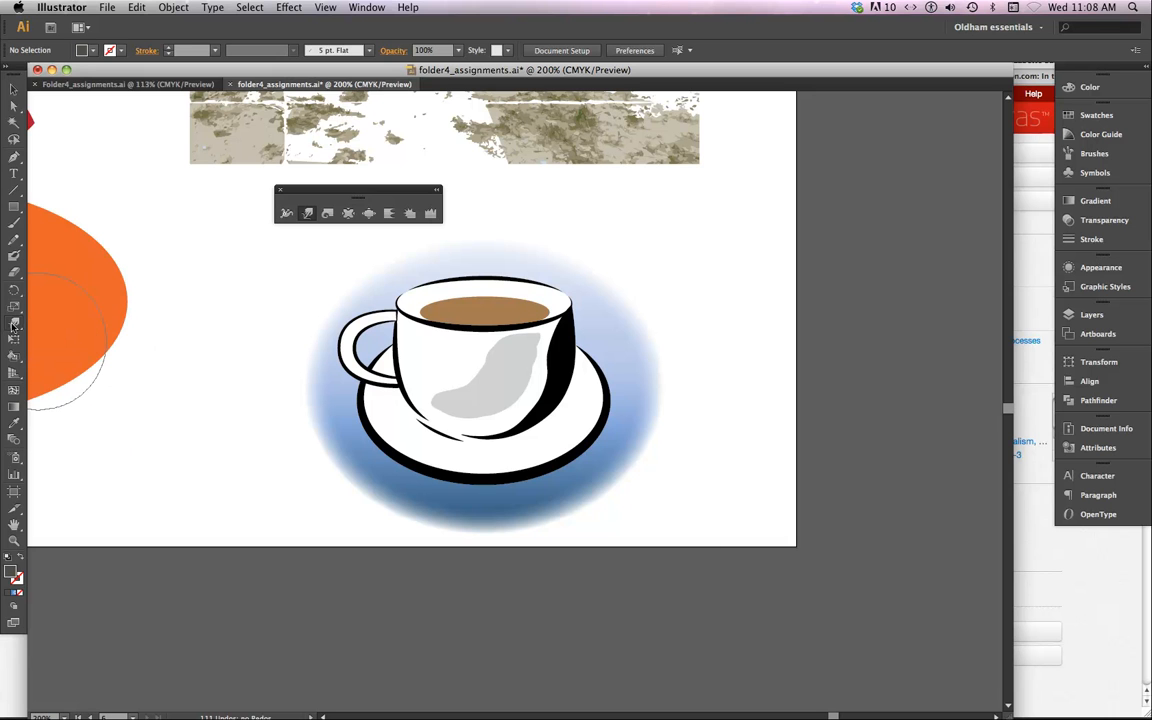
pyautogui.doubleClick(14, 326)
pyautogui.moveTo(640, 200); pyautogui.dragTo(331, 253)
pyautogui.click(341, 534)
# Switch to the Twirl tool and examine its brush dimensions, twirl rate, detail and simplify options
pyautogui.moveTo(14, 324); pyautogui.dragTo(53, 354)
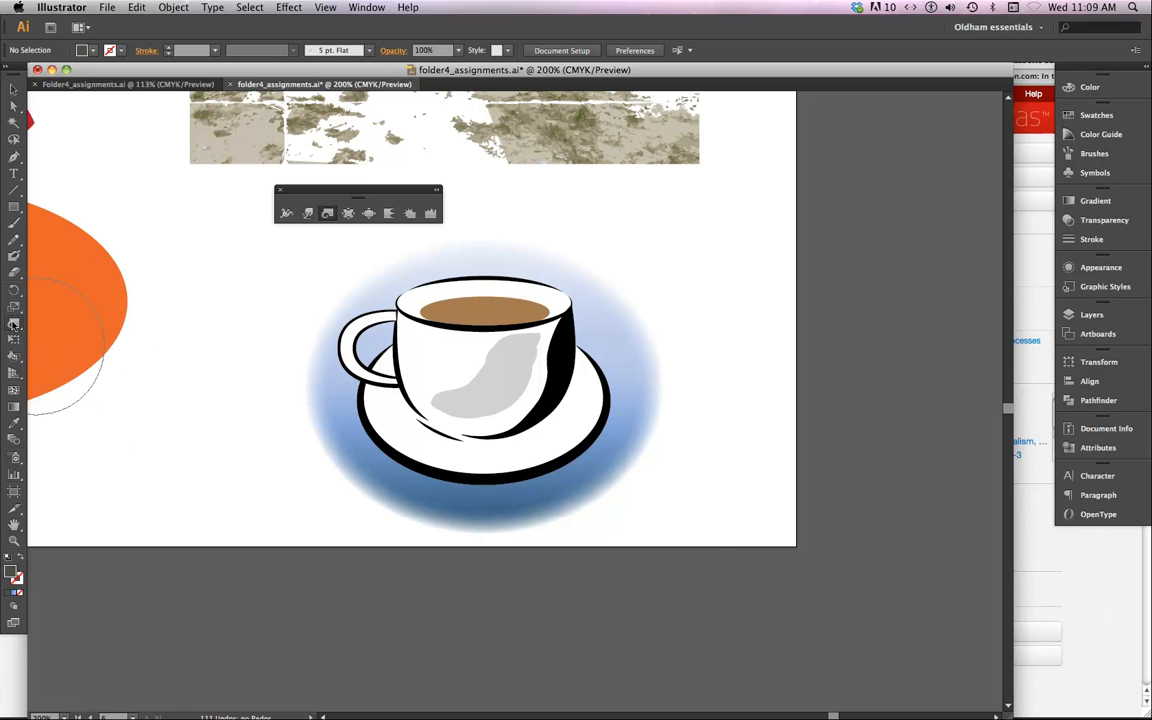
pyautogui.doubleClick(14, 322)
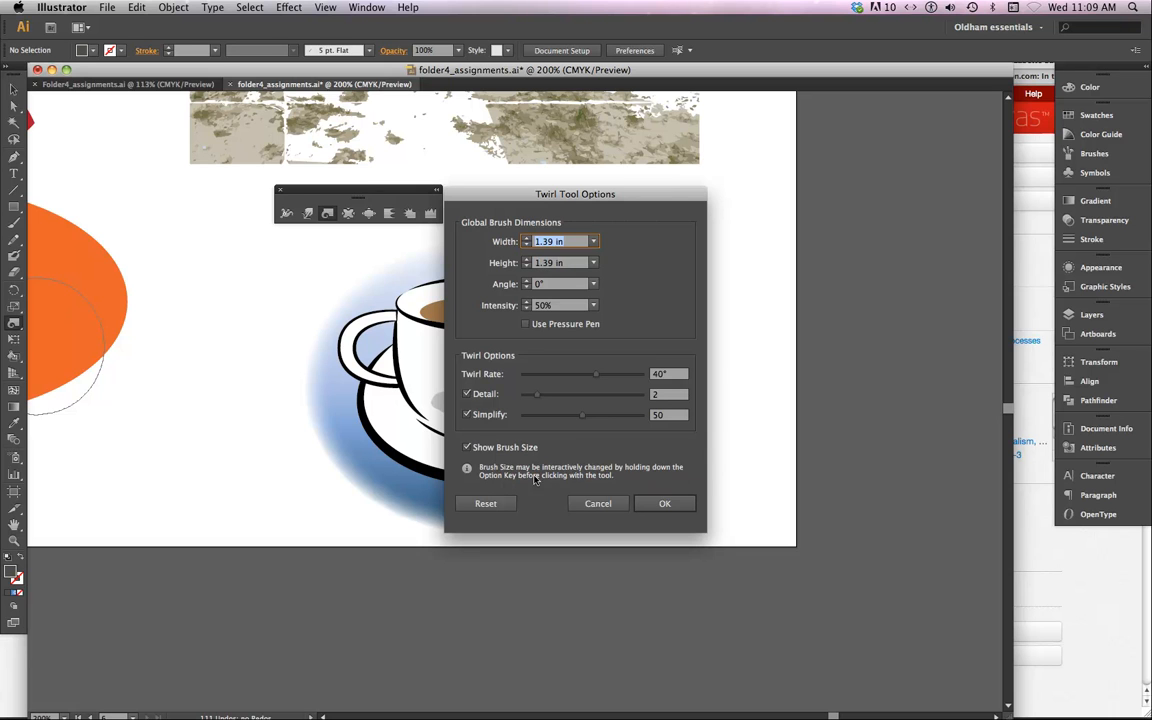
pyautogui.press('Return')
pyautogui.doubleClick(327, 213)
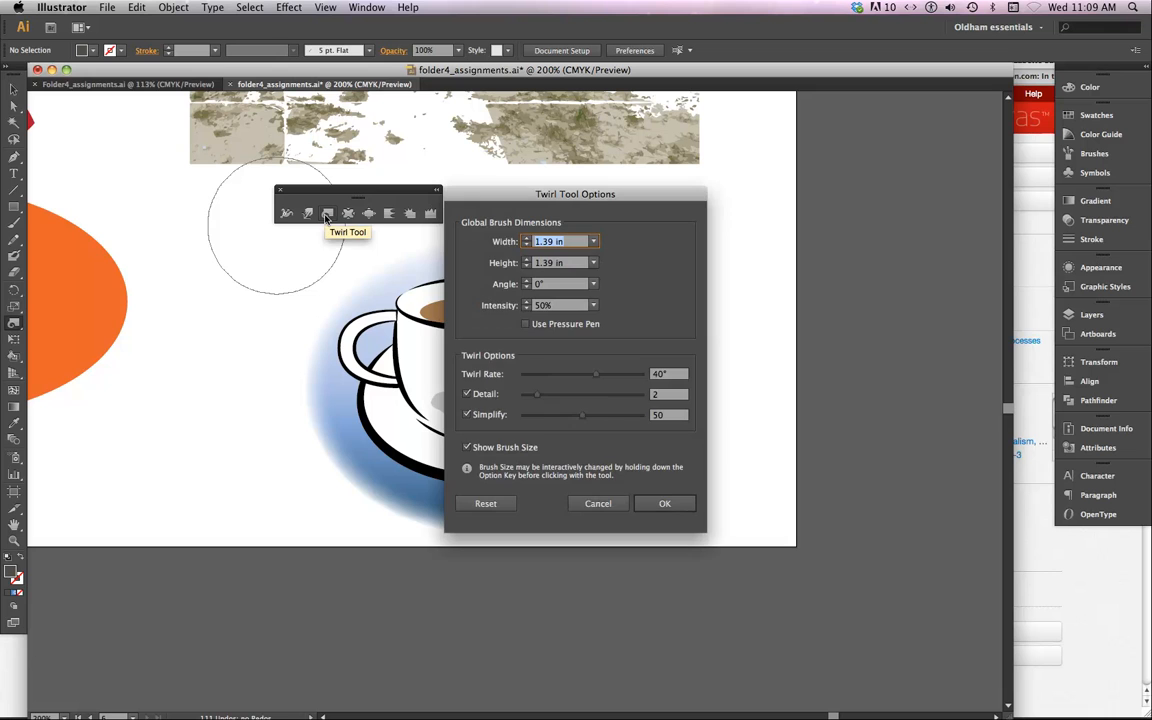
pyautogui.click(600, 505)
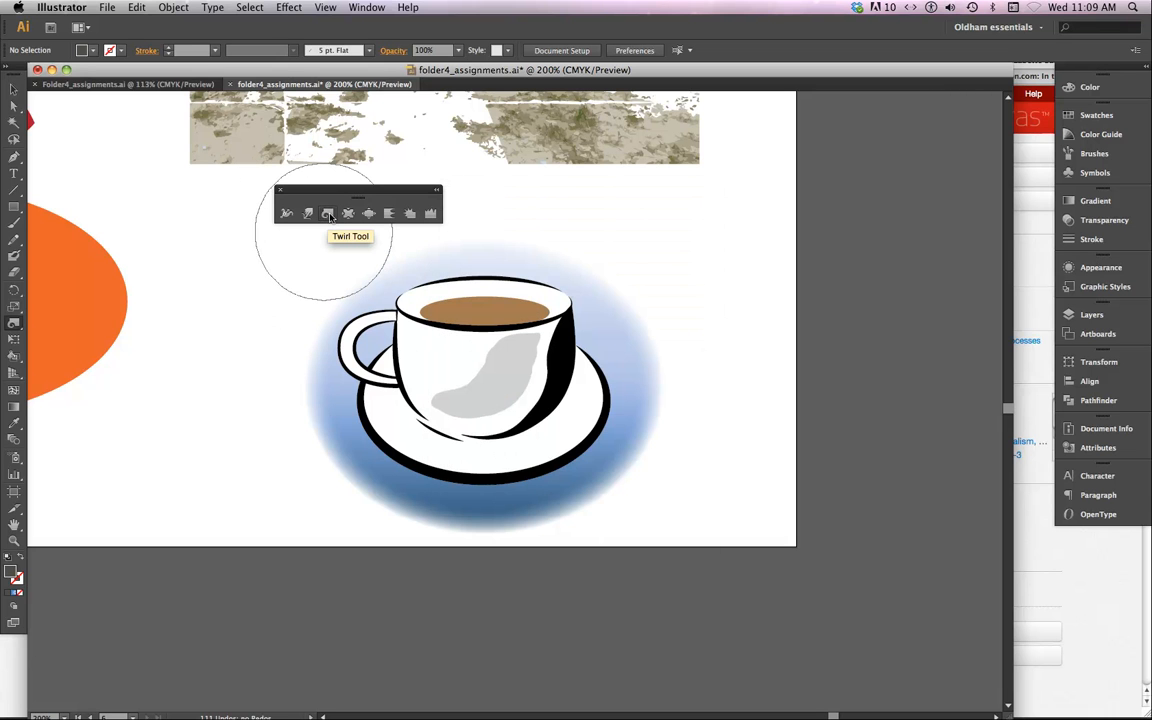
pyautogui.doubleClick(327, 213)
pyautogui.click(598, 503)
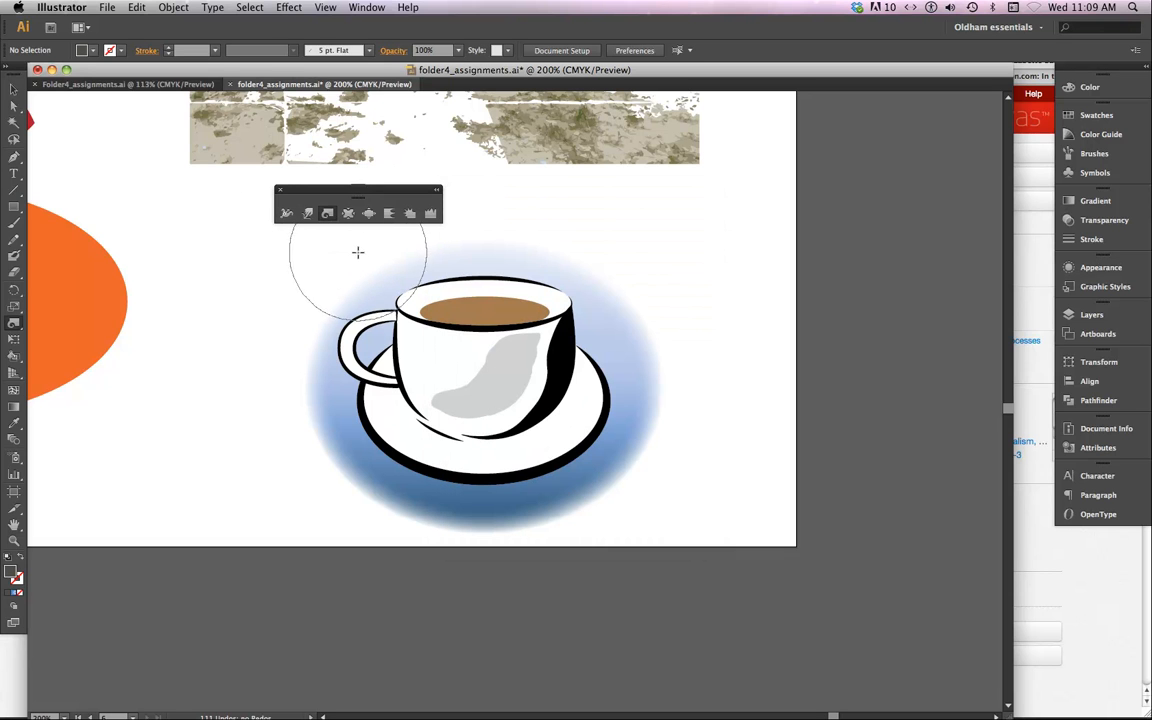
# Select the coffee cup artwork and warp the handle and both sides of the blue background inward
pyautogui.keyDown('super'); pyautogui.click(419, 267); pyautogui.keyUp('super')
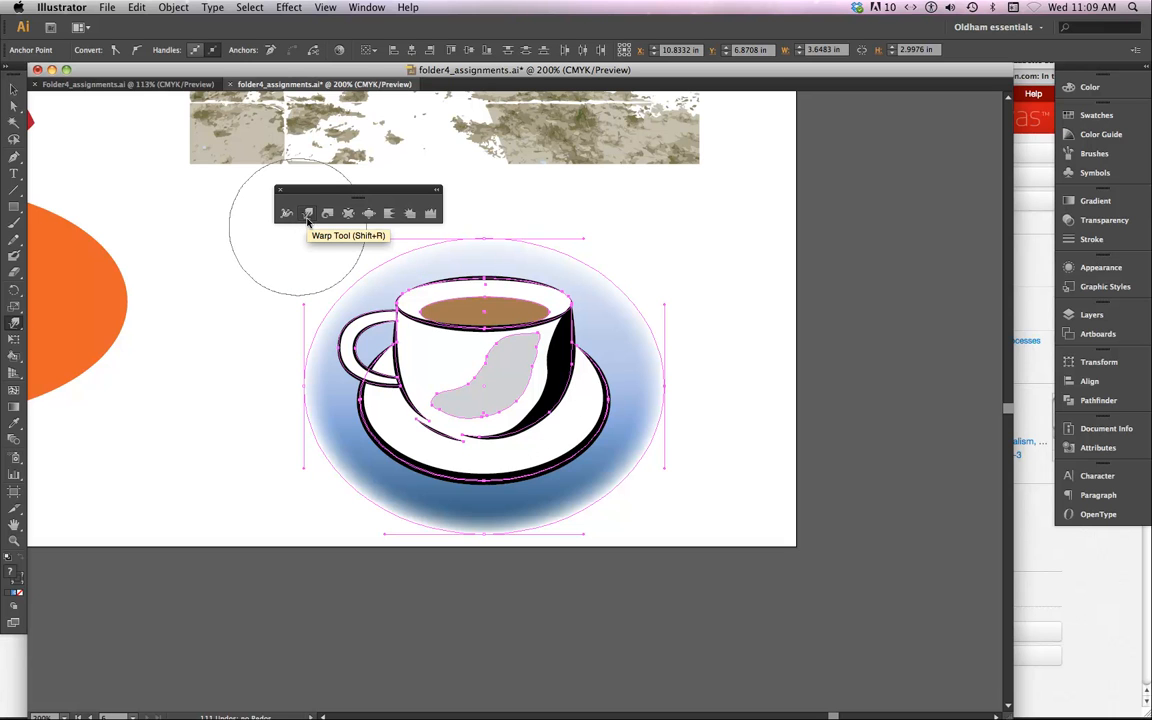
pyautogui.click(307, 214)
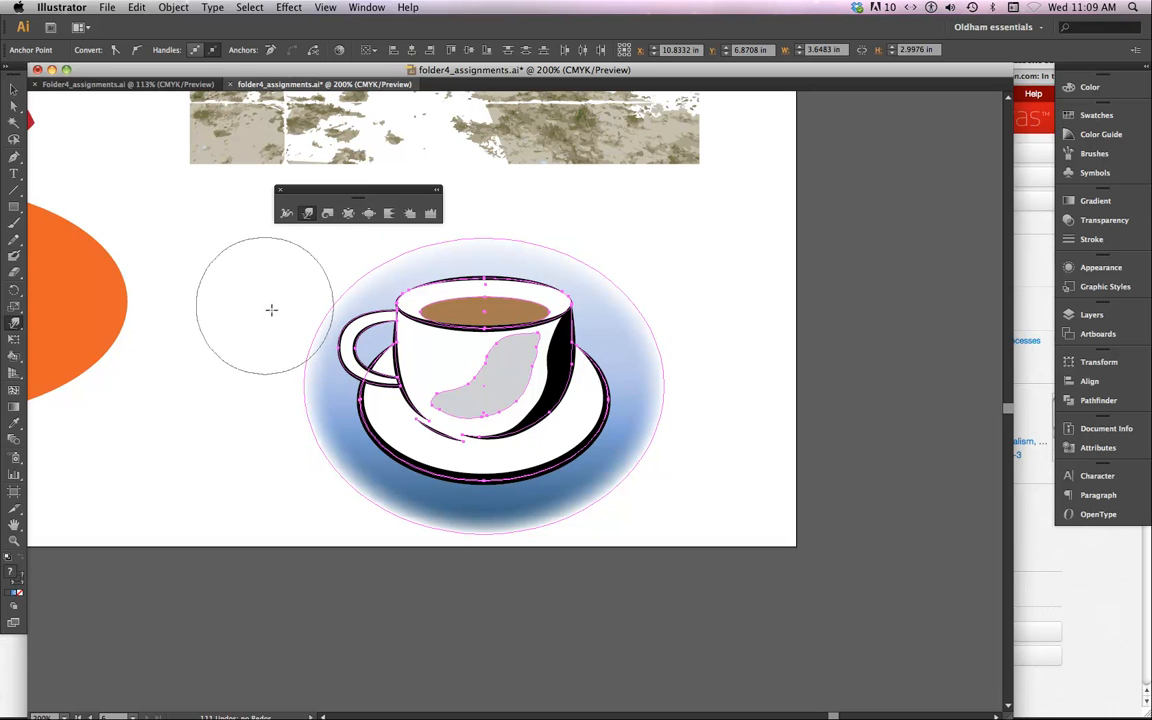
pyautogui.moveTo(303, 327); pyautogui.dragTo(334, 341)
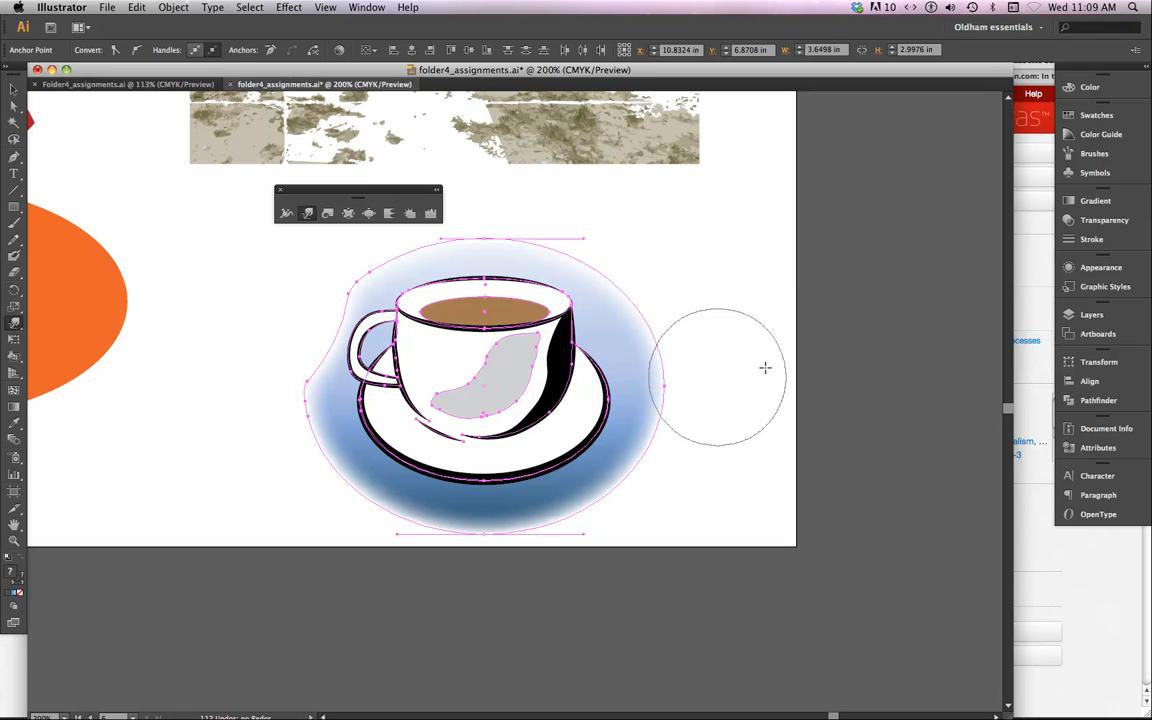
pyautogui.moveTo(661, 300); pyautogui.dragTo(634, 342)
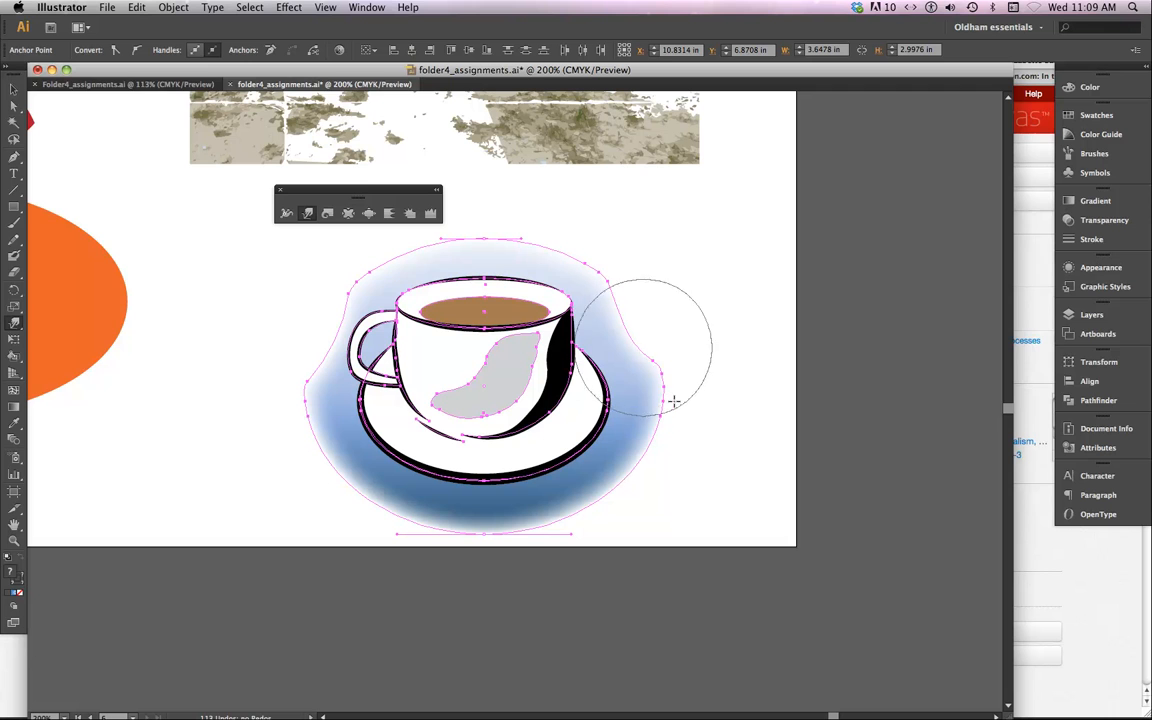
# Warp the cup's rim upward and push the cup's sides and the saucer's edge outward
pyautogui.moveTo(488, 257)
pyautogui.mouseDown()
pyautogui.moveTo(488, 267)
pyautogui.moveTo(488, 229)
pyautogui.moveTo(527, 260)
pyautogui.moveTo(575, 234)
pyautogui.mouseUp()
pyautogui.moveTo(405, 272); pyautogui.dragTo(378, 252)
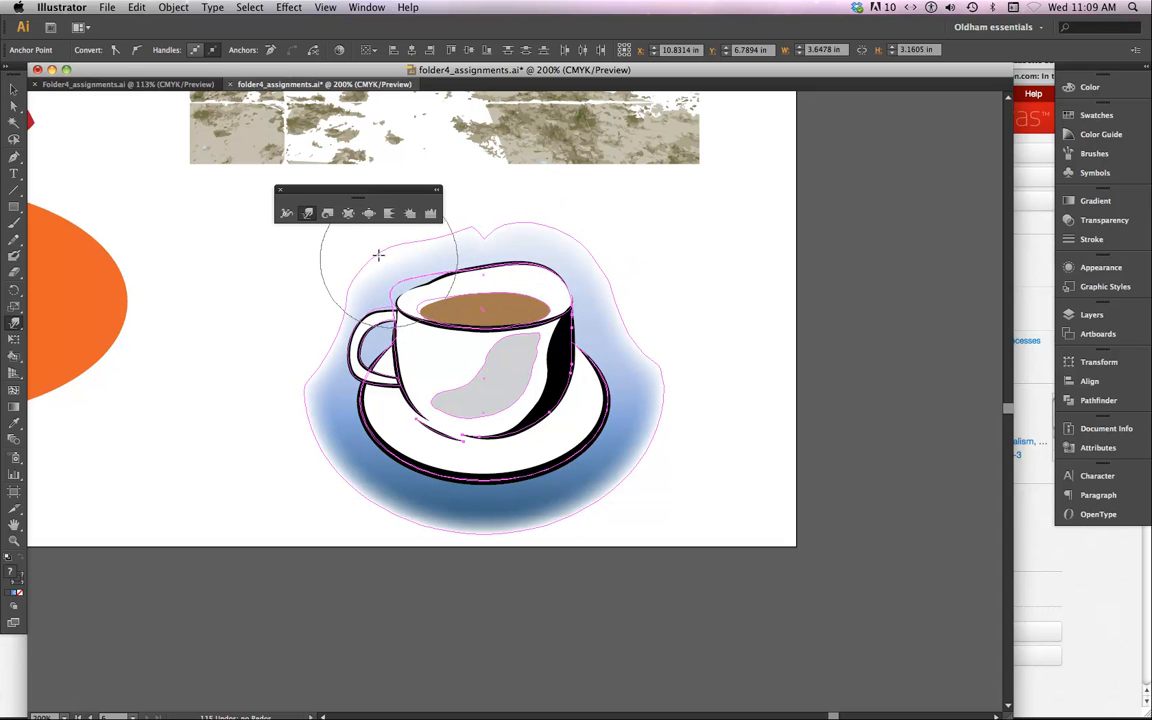
pyautogui.moveTo(489, 255); pyautogui.dragTo(495, 243)
pyautogui.moveTo(401, 350); pyautogui.dragTo(386, 354)
pyautogui.moveTo(576, 368); pyautogui.dragTo(598, 388)
pyautogui.moveTo(522, 455); pyautogui.dragTo(521, 480)
pyautogui.moveTo(435, 457); pyautogui.dragTo(416, 461)
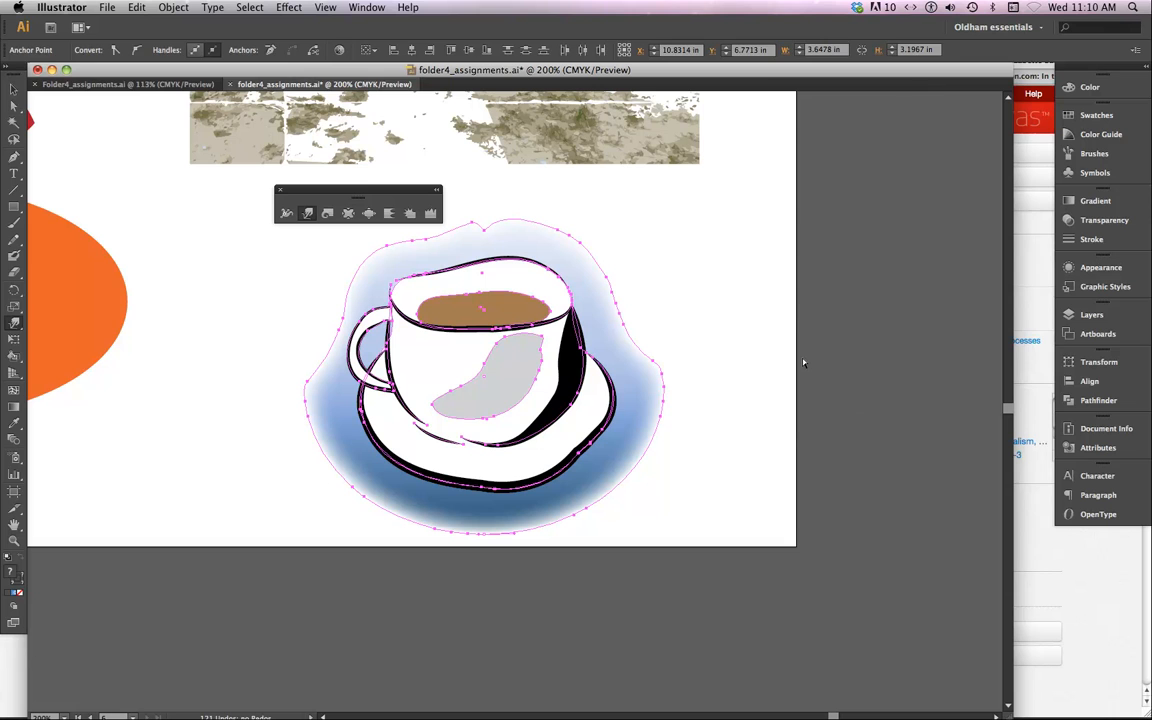
# Undo all the warp strokes on the coffee cup and its background
pyautogui.press('super+z')
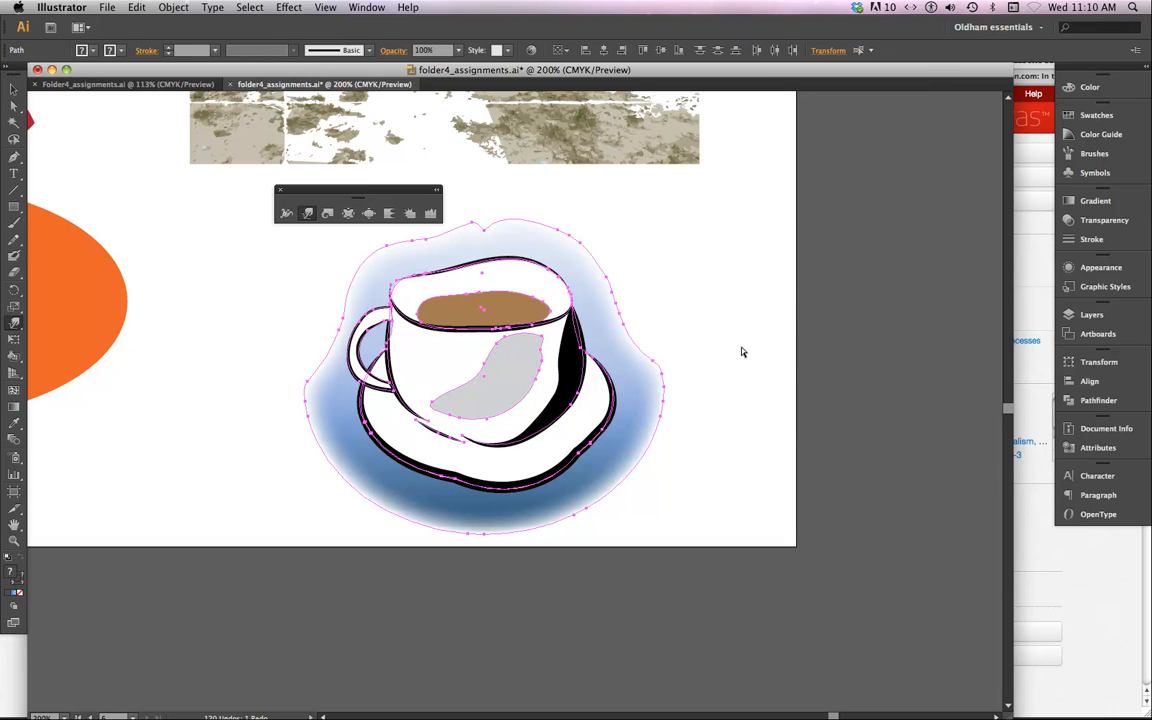
pyautogui.press('super+z')
pyautogui.press('super+z')
pyautogui.press('super+z')
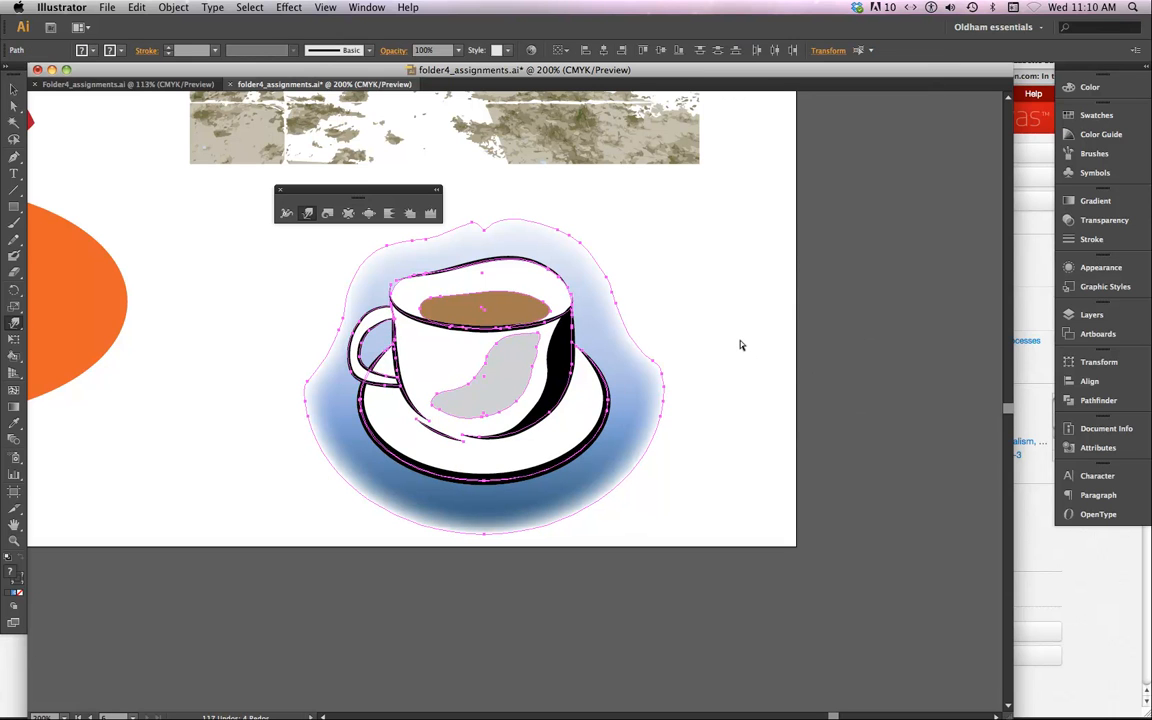
pyautogui.press('super+z')
pyautogui.press('super+z')
pyautogui.press('super+z')
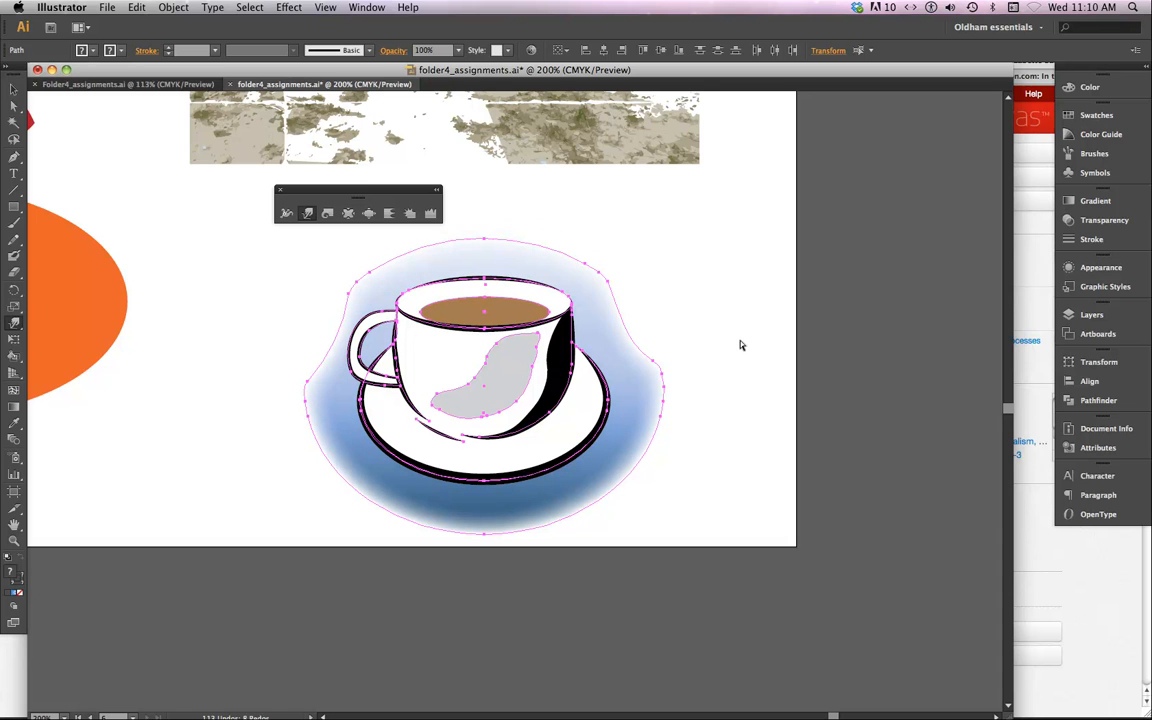
pyautogui.press('super+z')
pyautogui.press('super+z')
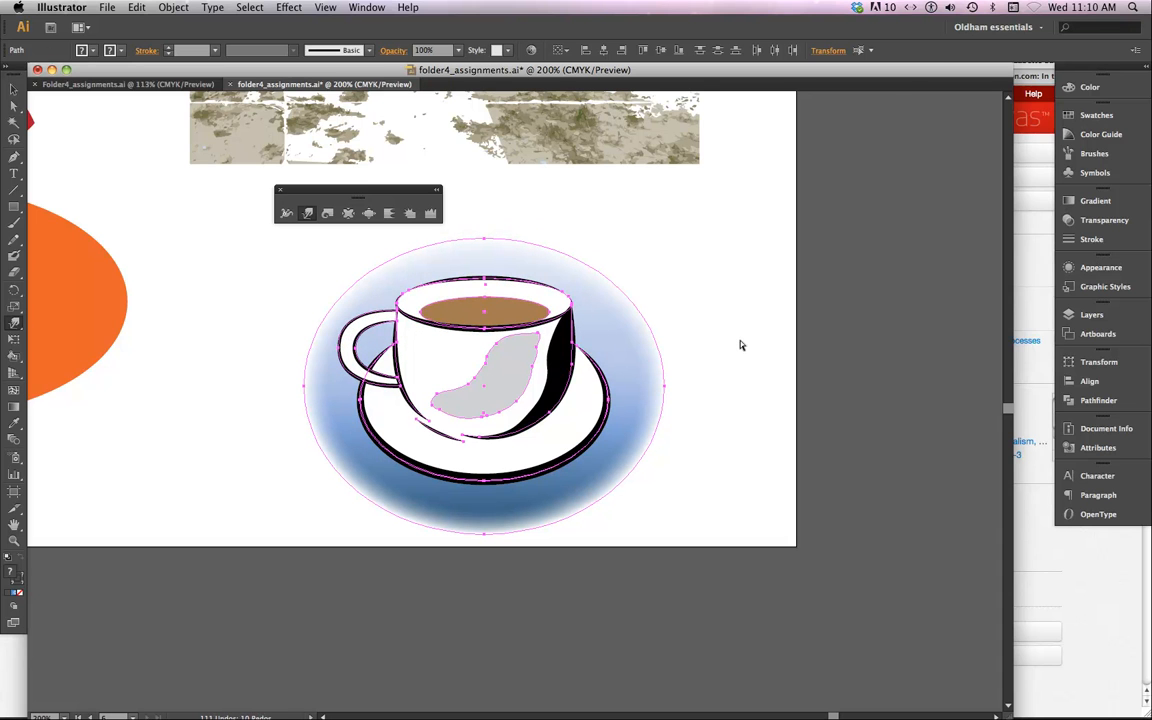
pyautogui.press('super+z')
pyautogui.press('super+shift+z')
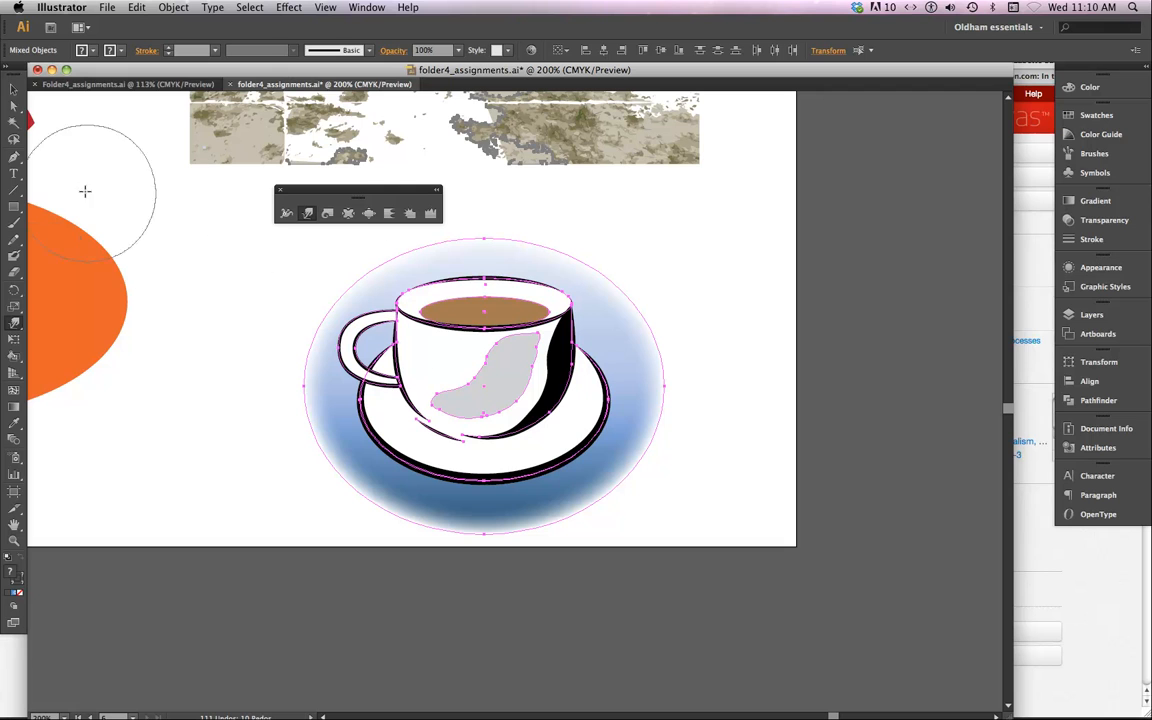
# Clear the current selection and select only the coffee cup artwork with its blue background
pyautogui.click(13, 91)
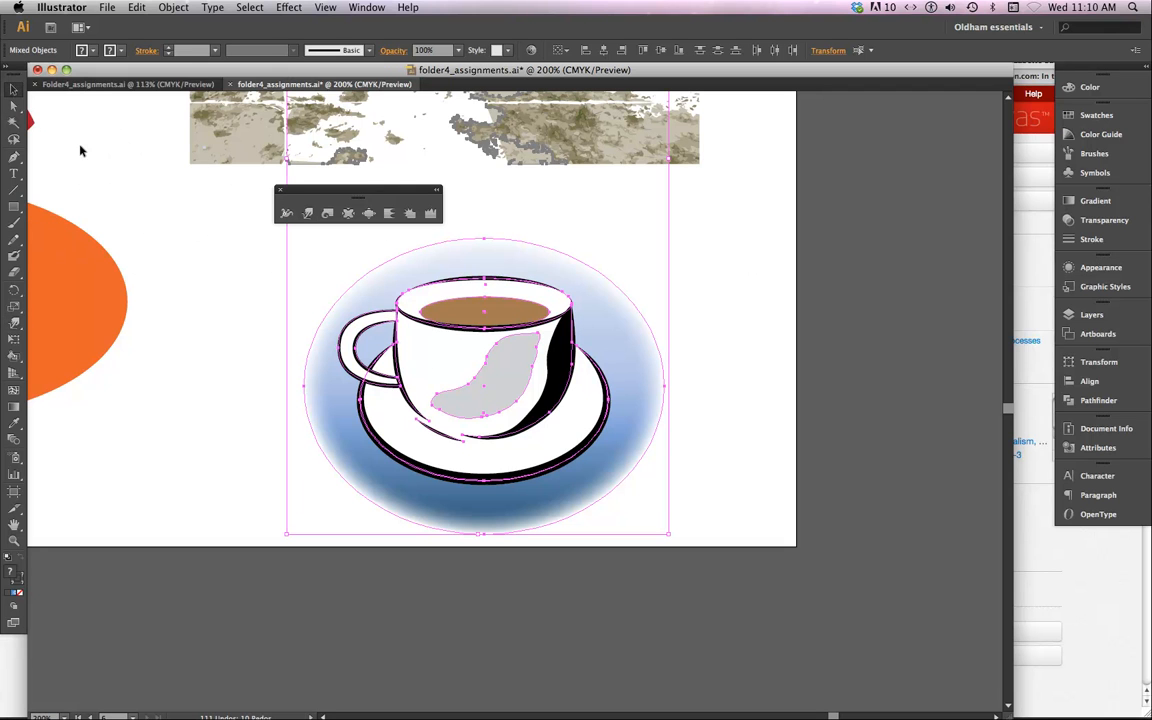
pyautogui.click(206, 356)
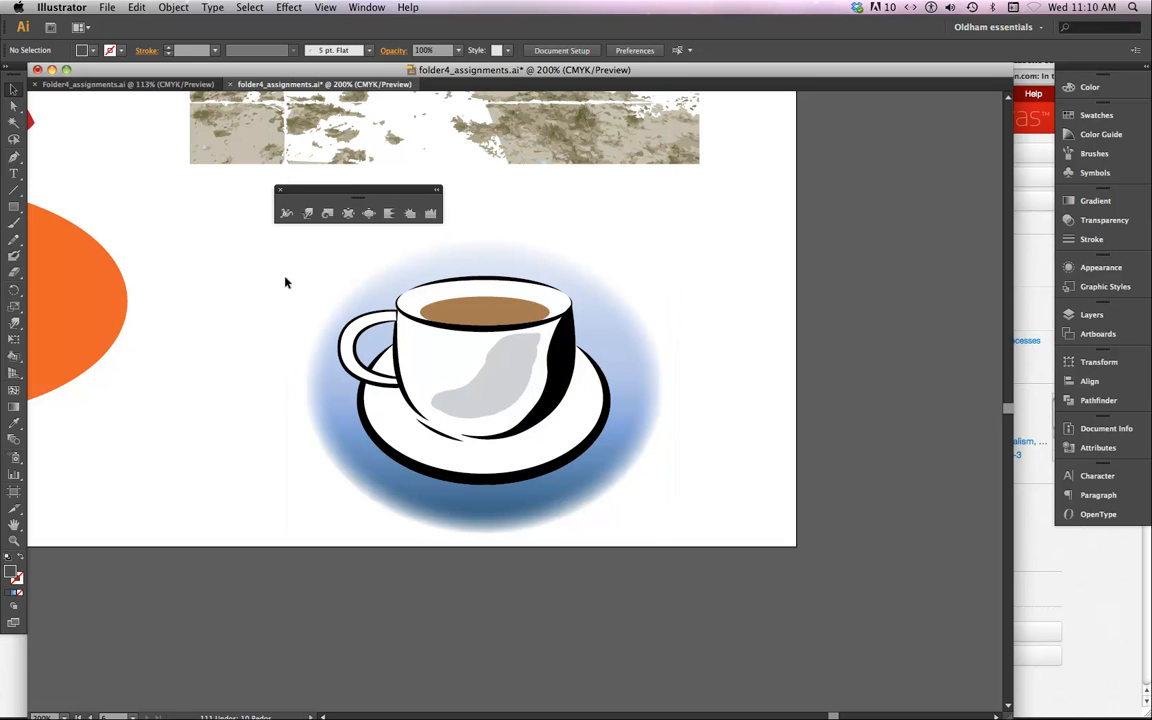
pyautogui.moveTo(285, 283); pyautogui.dragTo(710, 507)
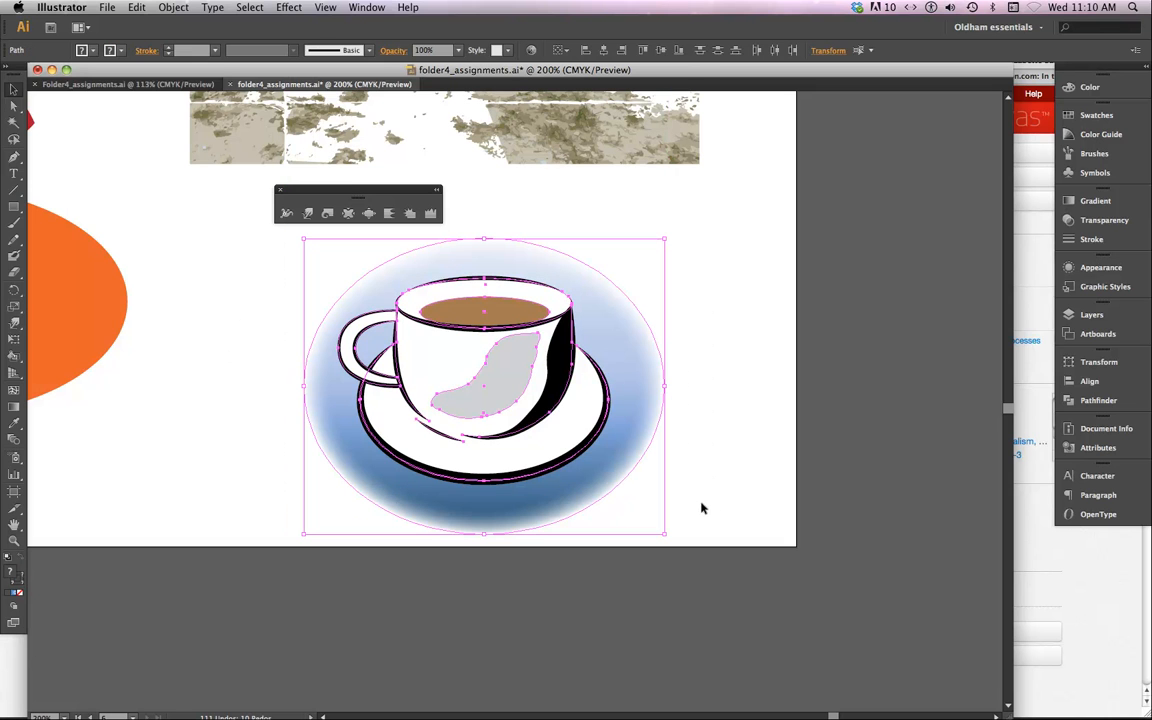
# Reopen the Warp tool's options to review the angle presets and intensity setting, and cancel
pyautogui.doubleClick(308, 213)
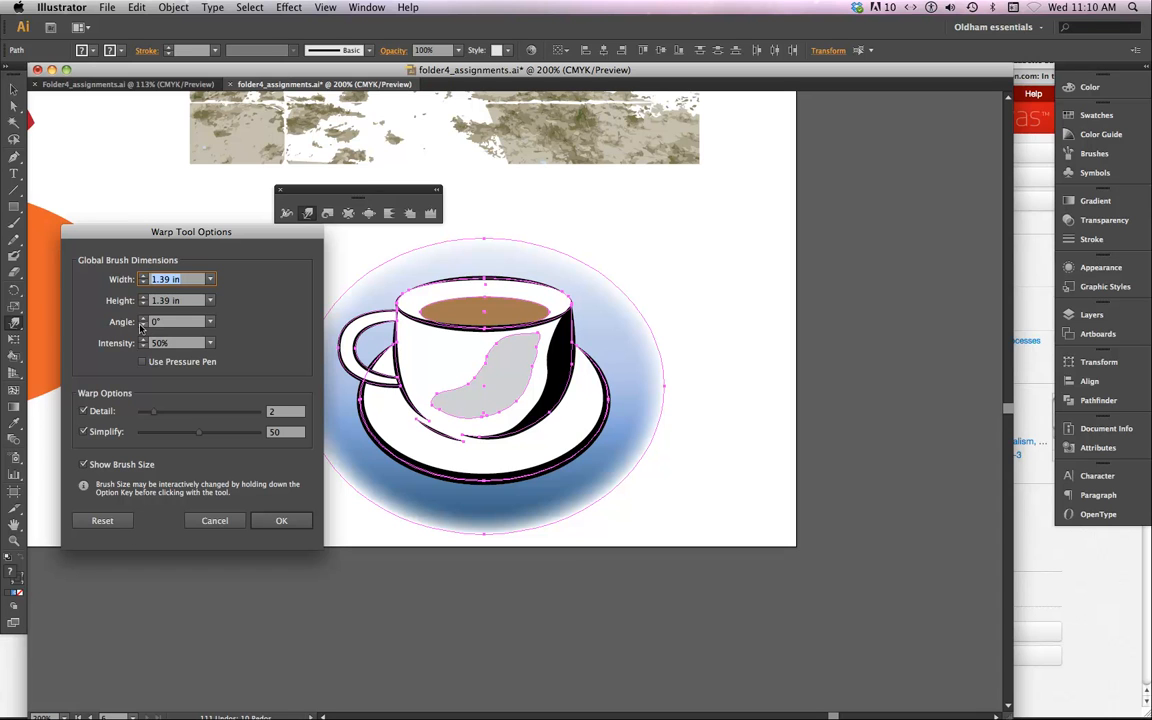
pyautogui.click(210, 321)
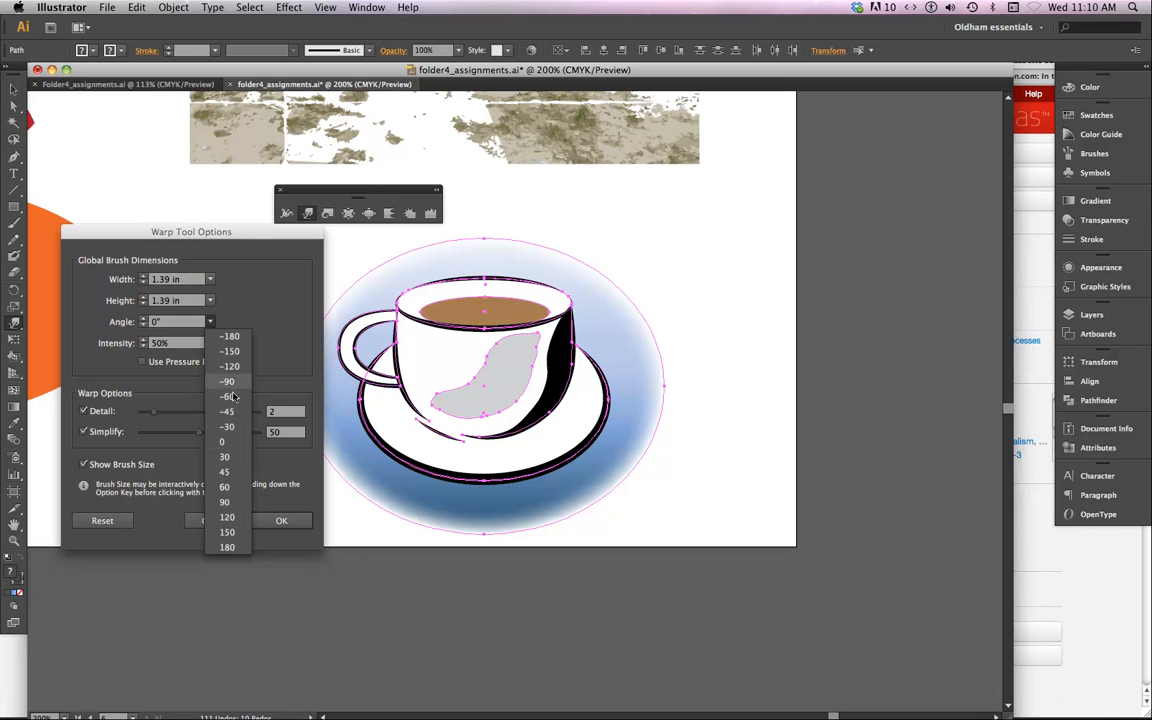
pyautogui.click(243, 327)
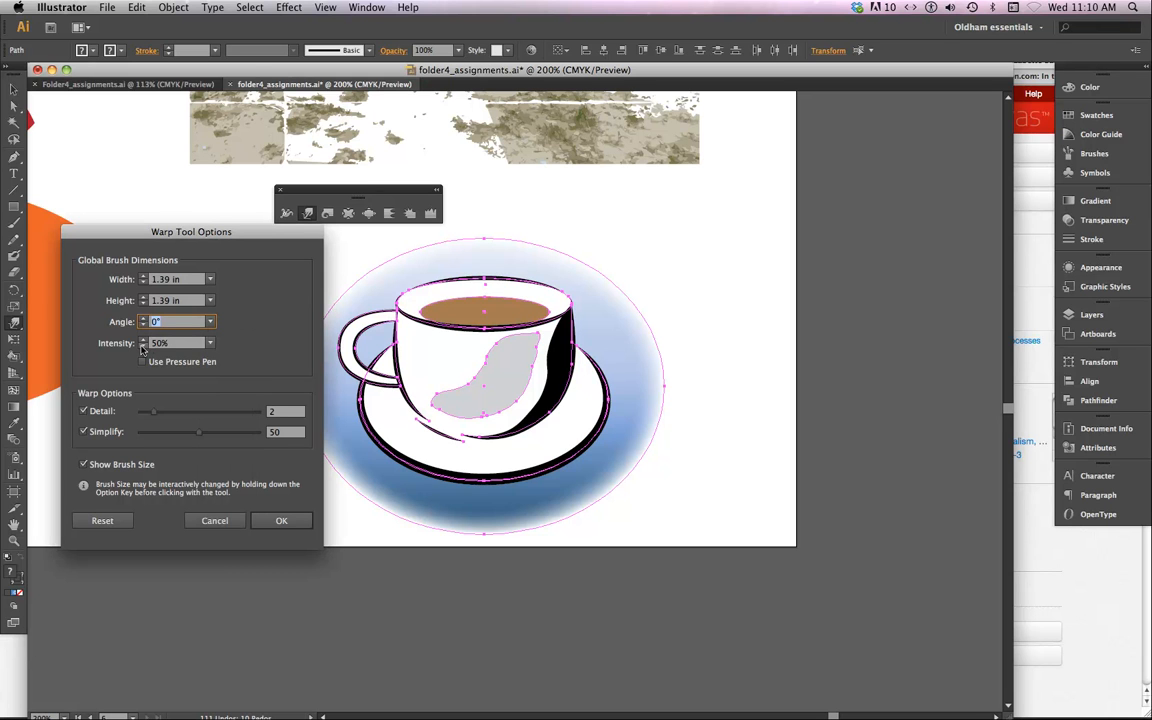
pyautogui.click(214, 520)
# Twirl the grey shading and surrounding lines at the cup's center with the Twirl tool, and undo the strokes
pyautogui.click(332, 217)
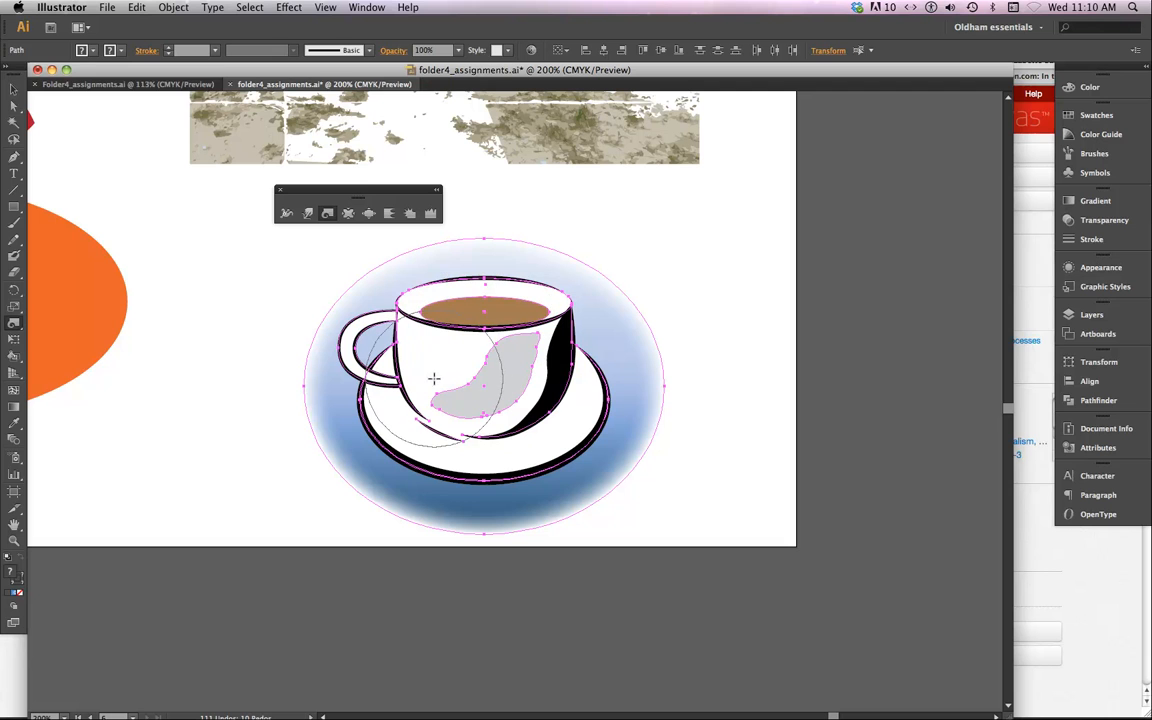
pyautogui.moveTo(494, 386); pyautogui.dragTo(494, 387)
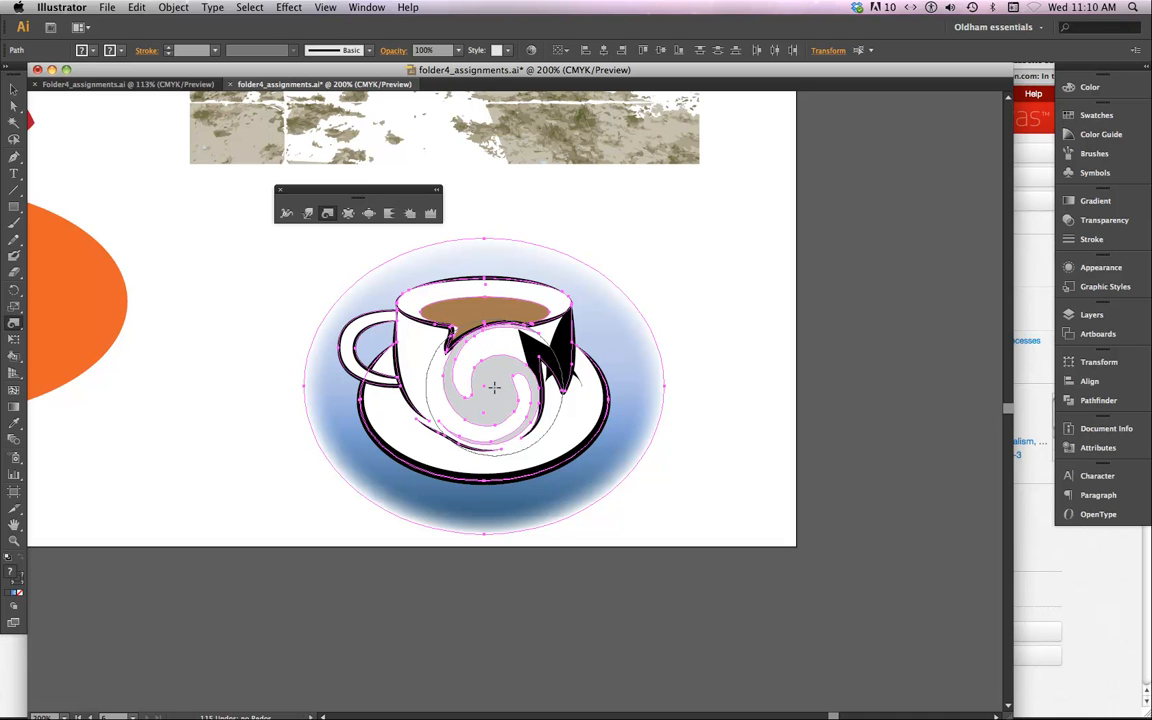
pyautogui.press('super+z')
pyautogui.press('super+z')
pyautogui.press('super+z')
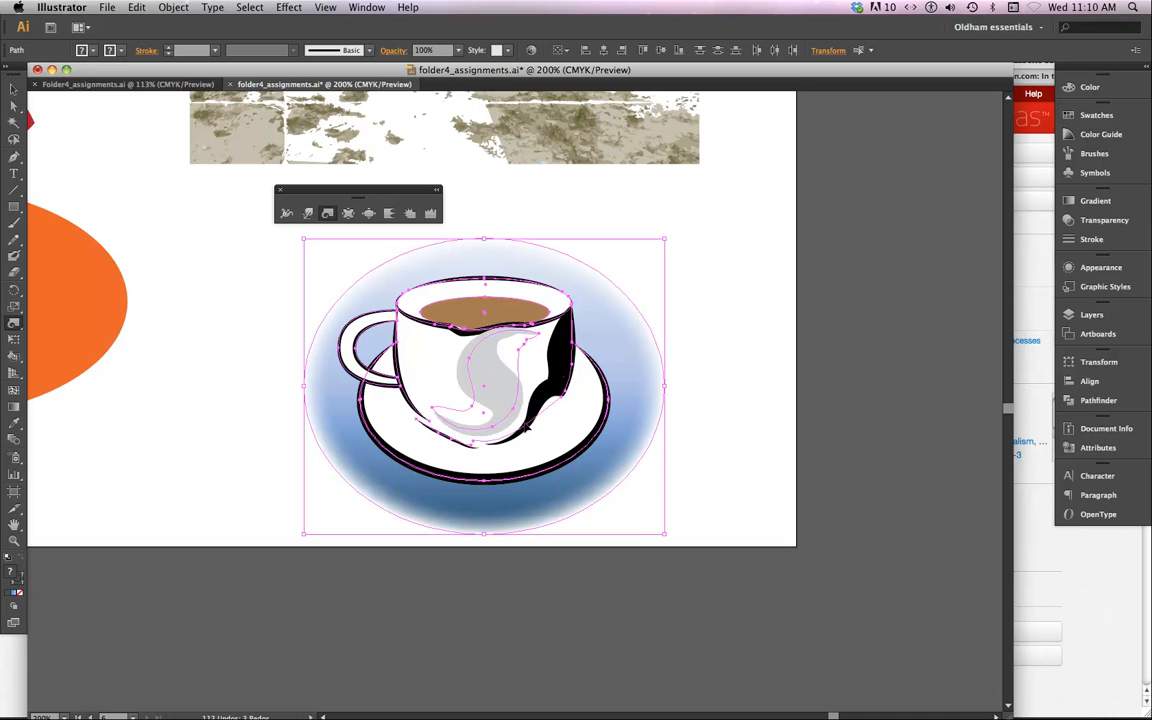
# Enlarge the view to 300%, twirl the middle of the cup again, and undo that distortion
pyautogui.press('super+equal')
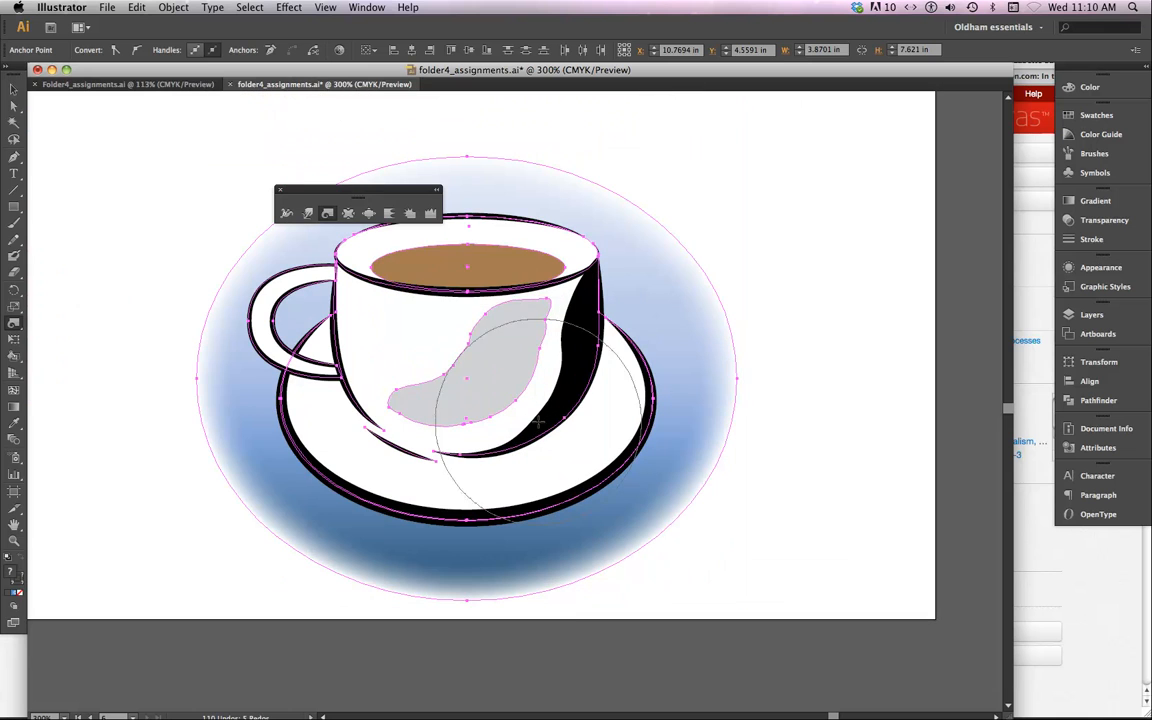
pyautogui.moveTo(483, 371); pyautogui.dragTo(483, 371)
pyautogui.press('super+z')
pyautogui.press('super+z')
pyautogui.press('super+z')
pyautogui.press('super+z')
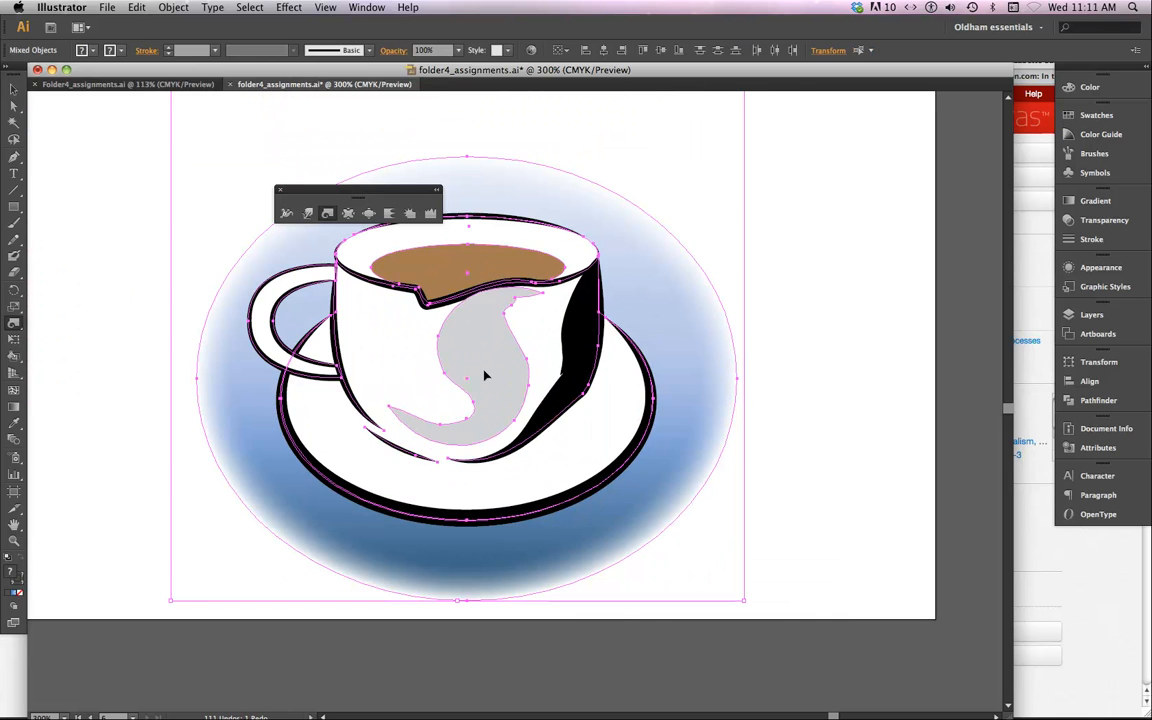
# Set the Twirl tool's twirl rate to -32° and twirl the cup from its grey shading out to the right edge
pyautogui.doubleClick(328, 214)
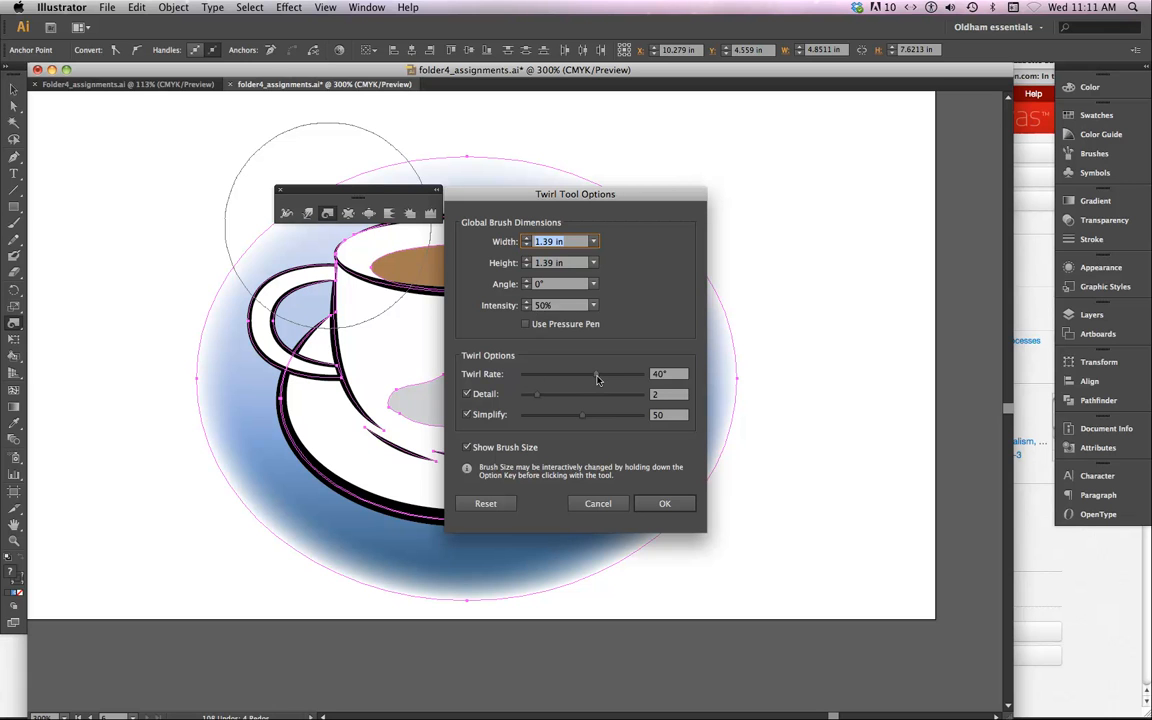
pyautogui.moveTo(597, 378); pyautogui.dragTo(595, 379)
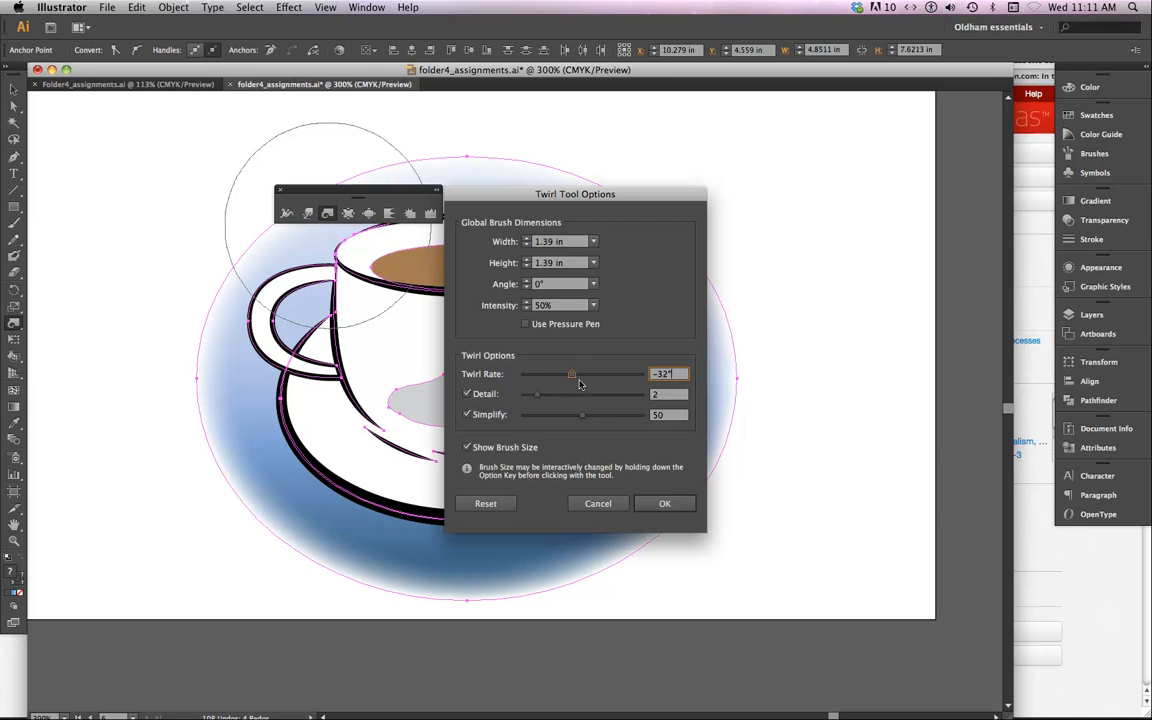
pyautogui.click(672, 504)
pyautogui.moveTo(504, 370)
pyautogui.mouseDown()
pyautogui.moveTo(590, 370)
pyautogui.moveTo(610, 407)
pyautogui.mouseUp()
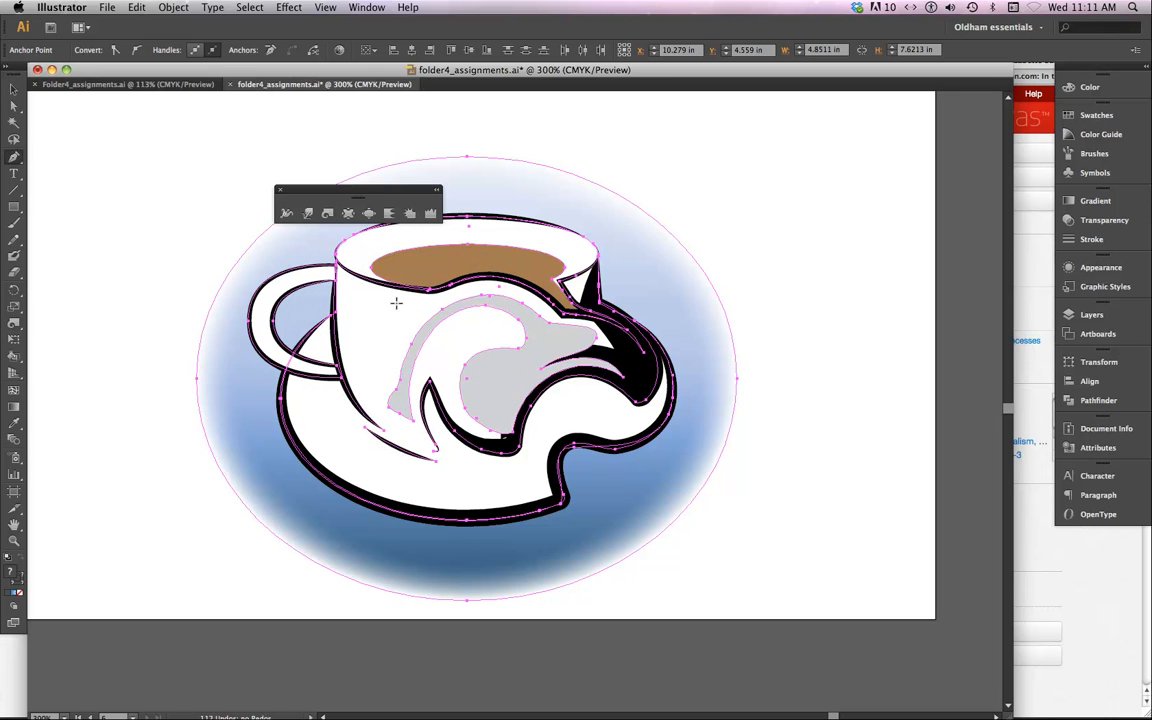
# Set the Twirl brush width to 0.6 in and twirl the cup's handle and the left edge of the saucer
pyautogui.doubleClick(330, 214)
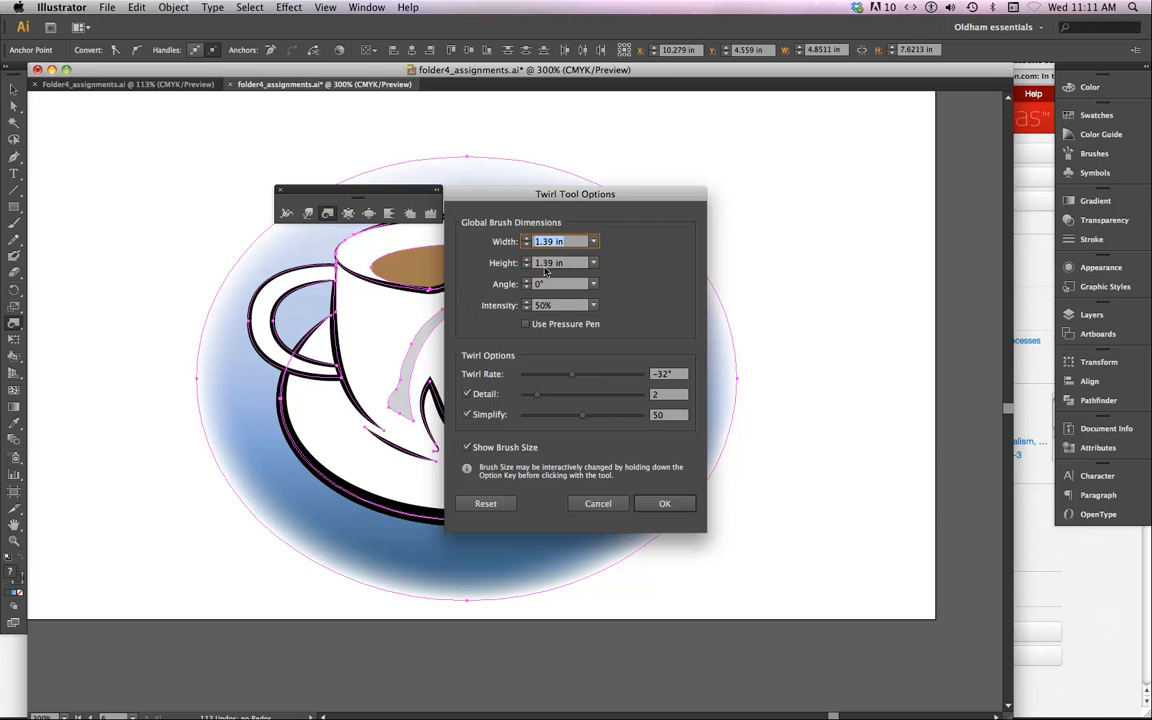
pyautogui.click(592, 243)
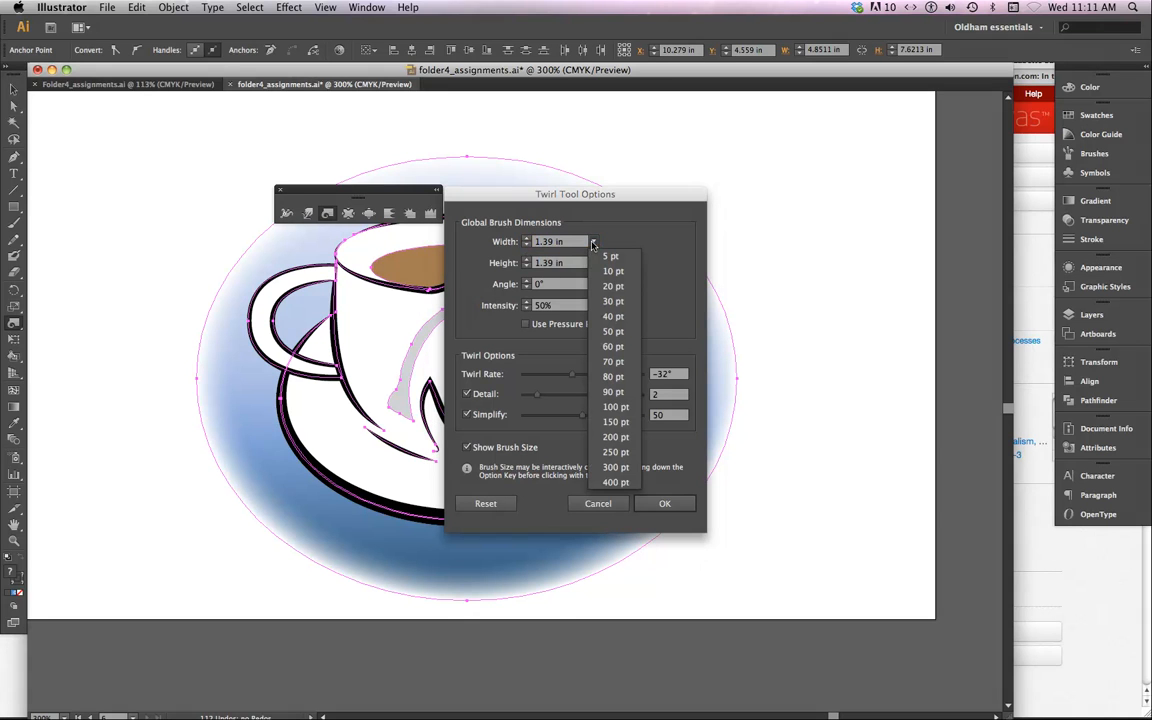
pyautogui.click(529, 251)
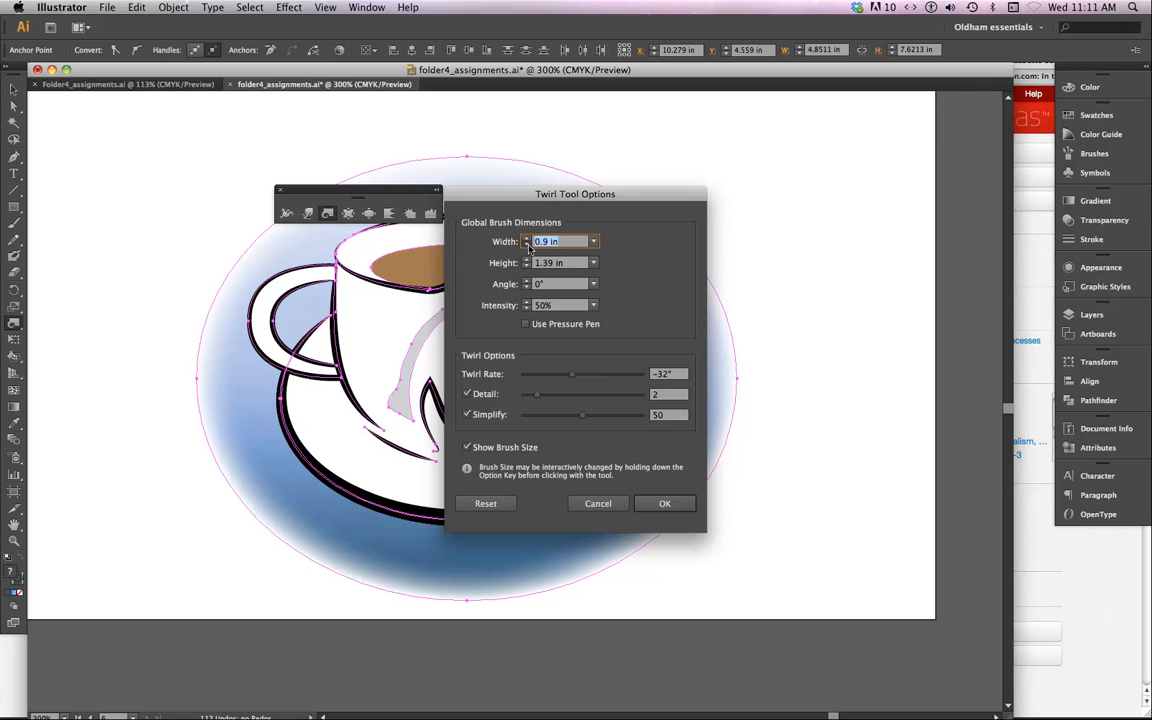
pyautogui.click(664, 503)
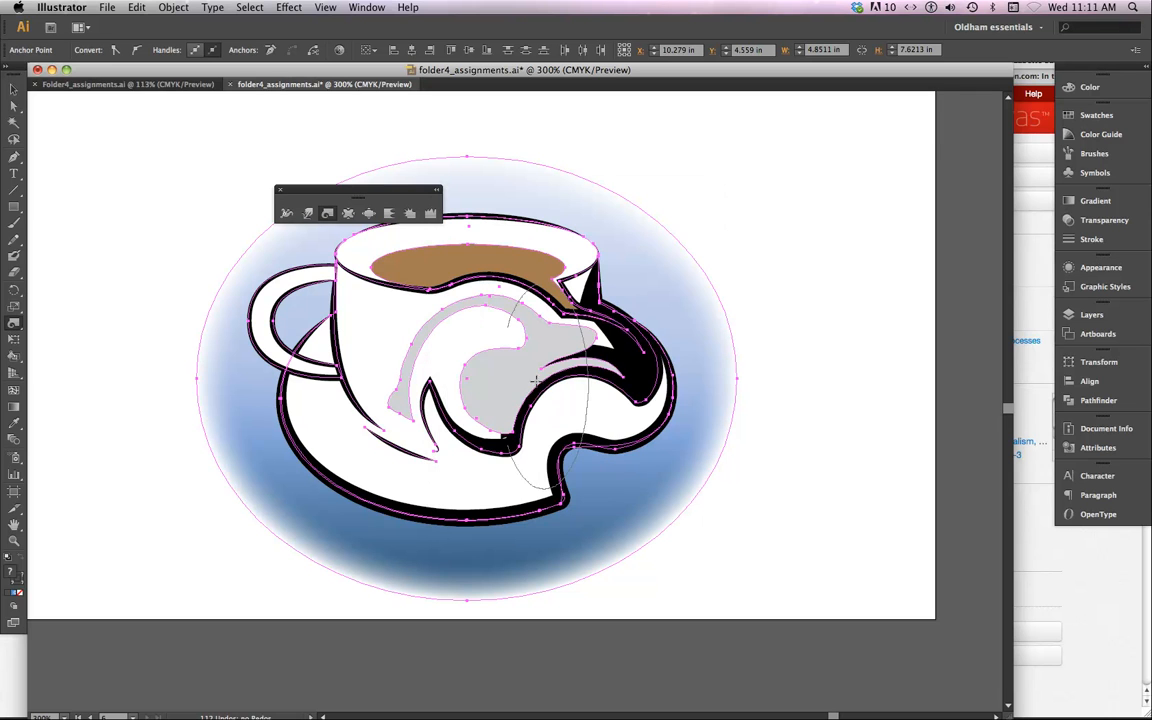
pyautogui.doubleClick(326, 216)
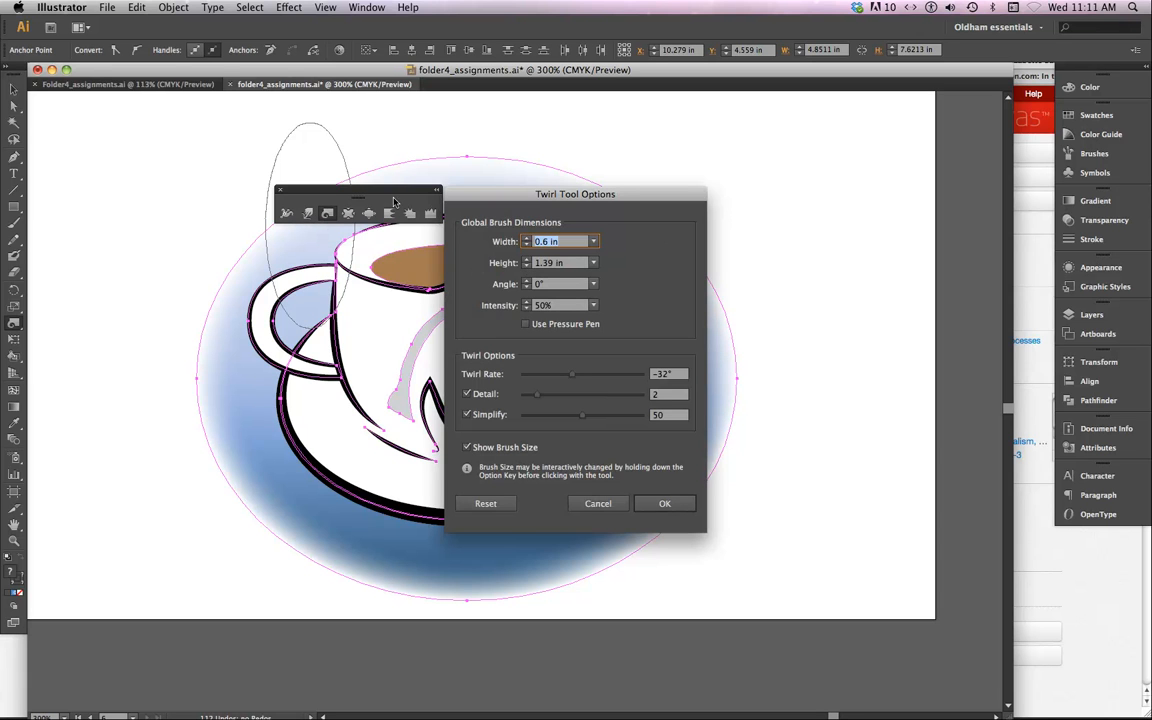
pyautogui.click(596, 506)
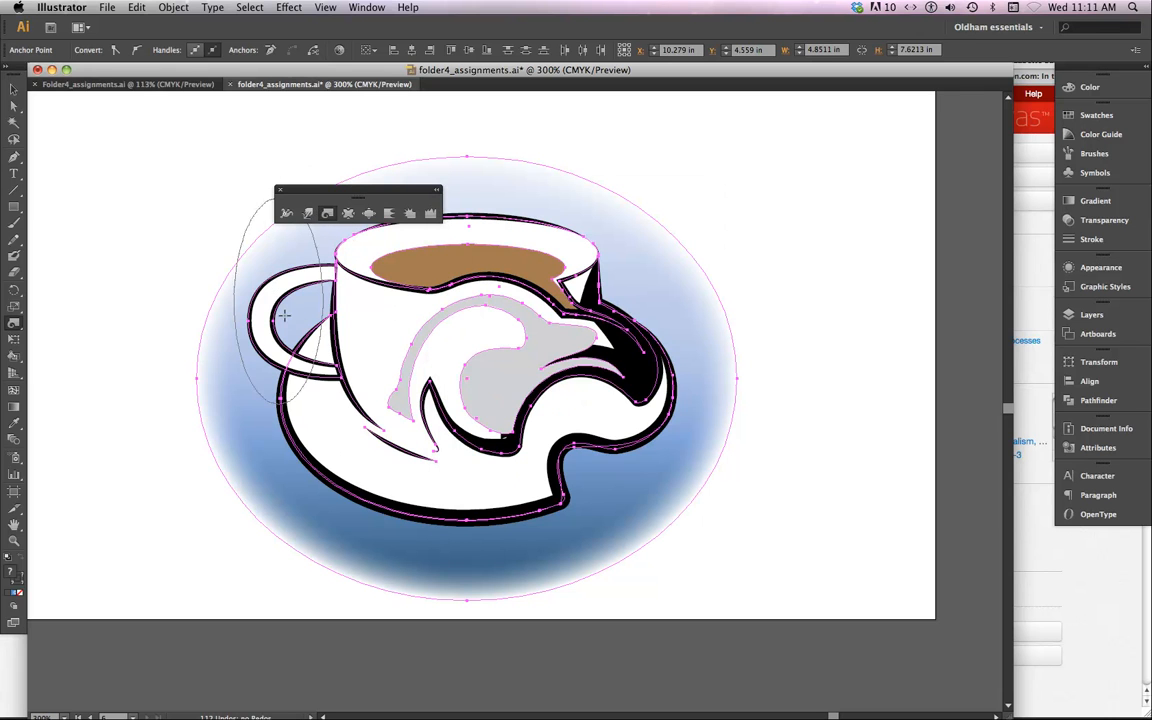
pyautogui.moveTo(248, 344)
pyautogui.mouseDown()
pyautogui.moveTo(331, 398)
pyautogui.moveTo(312, 290)
pyautogui.moveTo(322, 198)
pyautogui.mouseUp()
# Reduce the Twirl brush height to match its 0.6 in width and twirl the saucer's bottom edge
pyautogui.doubleClick(328, 215)
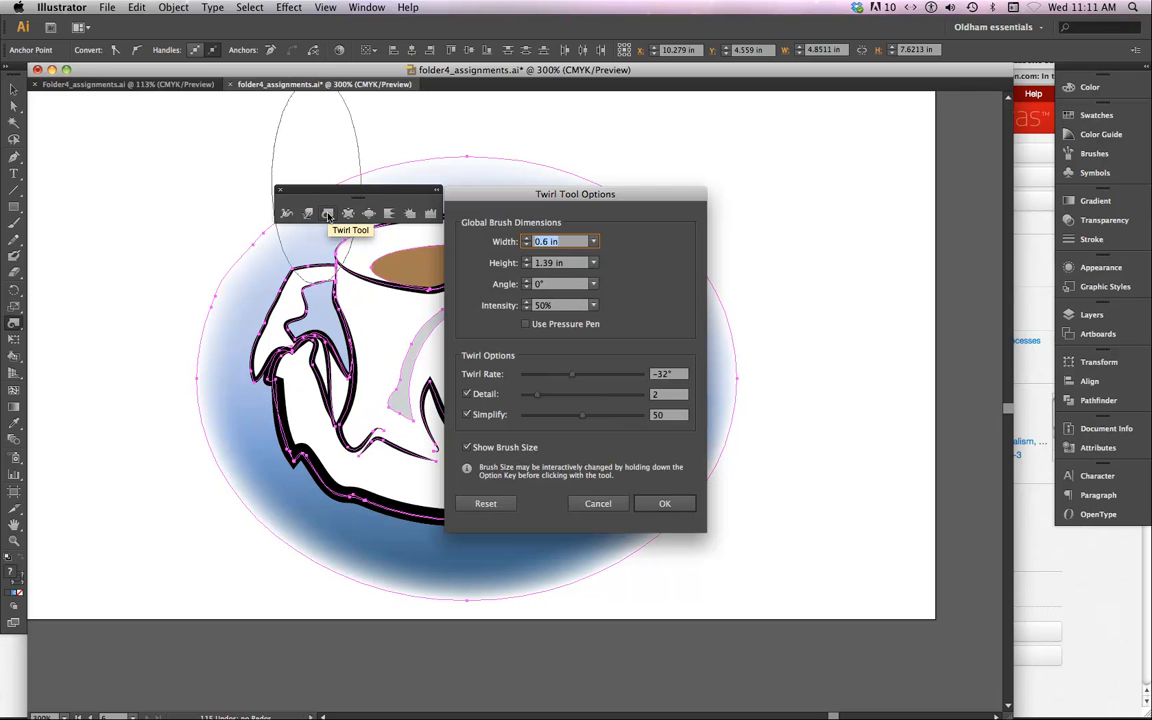
pyautogui.press('Tab')
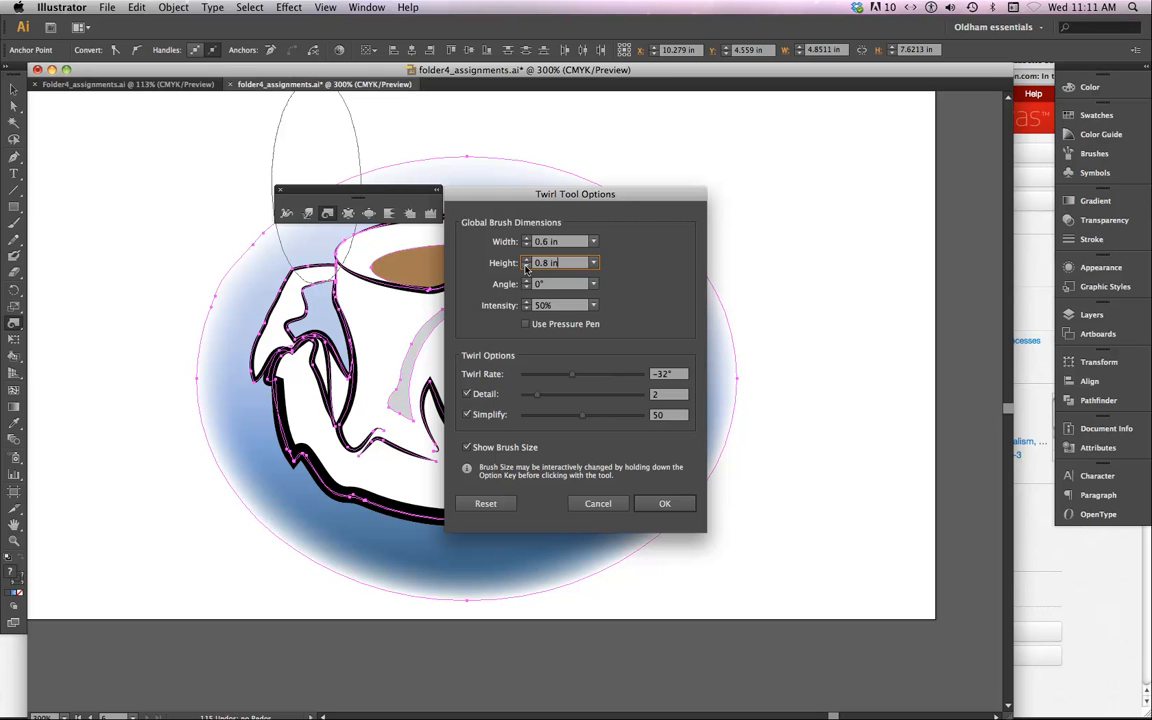
pyautogui.press('Return')
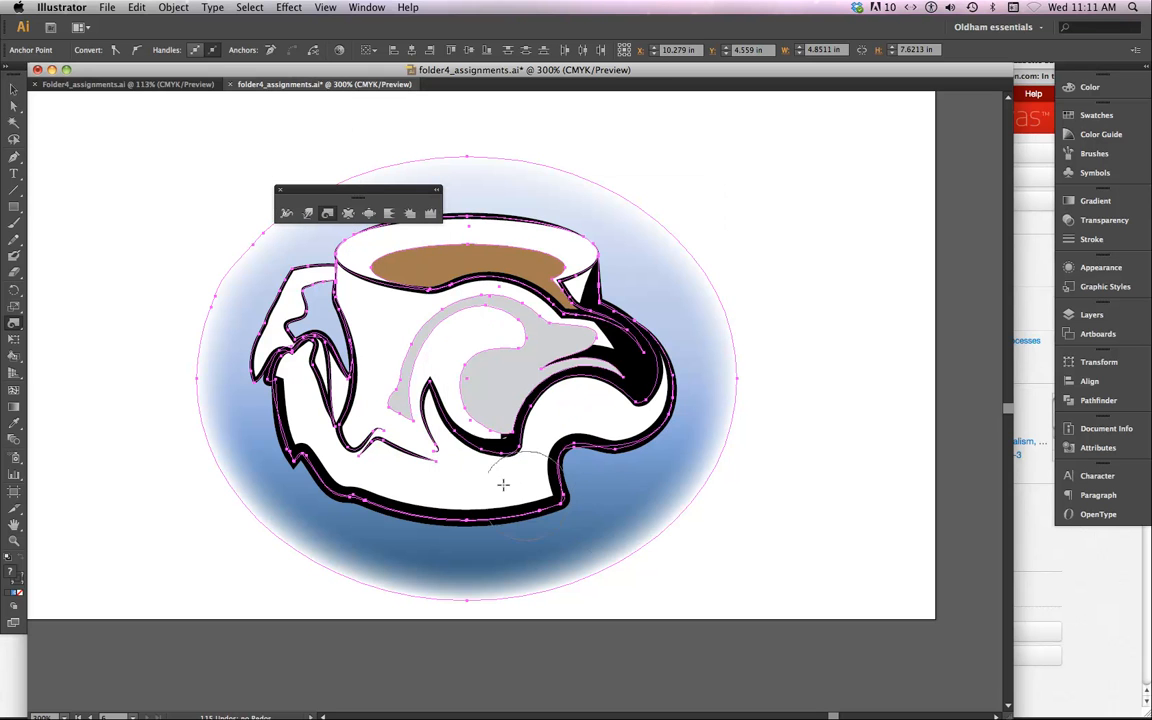
pyautogui.moveTo(476, 517)
pyautogui.mouseDown()
pyautogui.moveTo(505, 586)
pyautogui.moveTo(441, 521)
pyautogui.mouseUp()
pyautogui.click(441, 521)
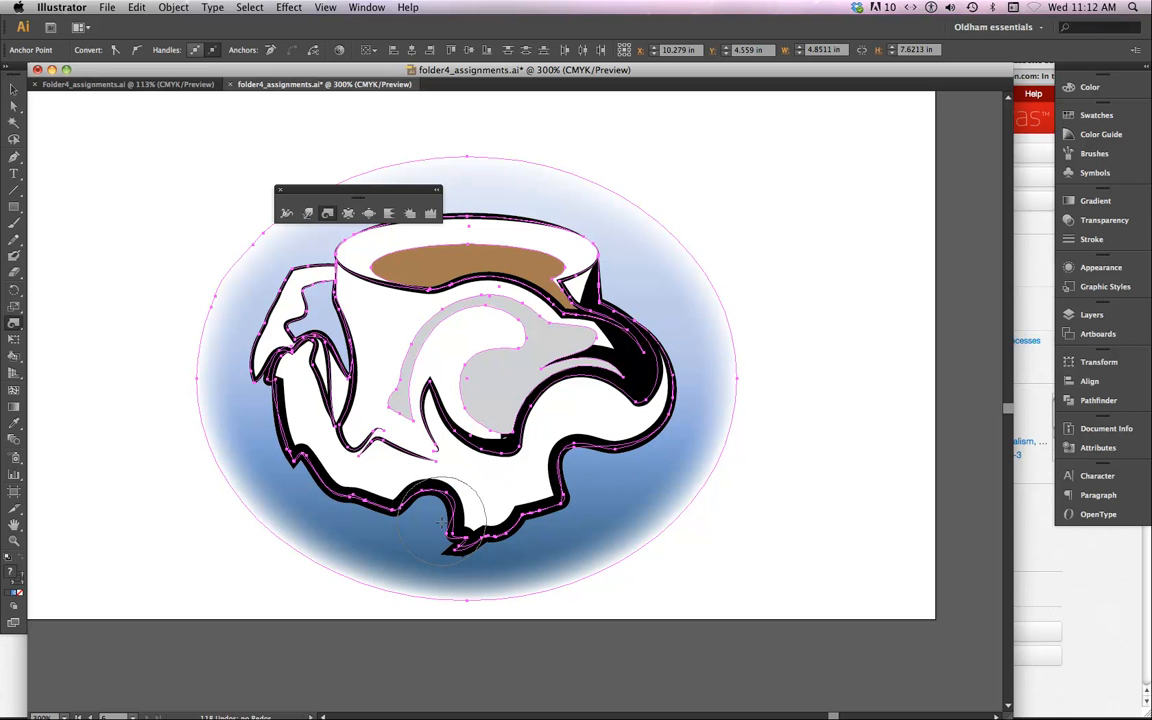
pyautogui.press('super+Tab')
pyautogui.click(286, 356)
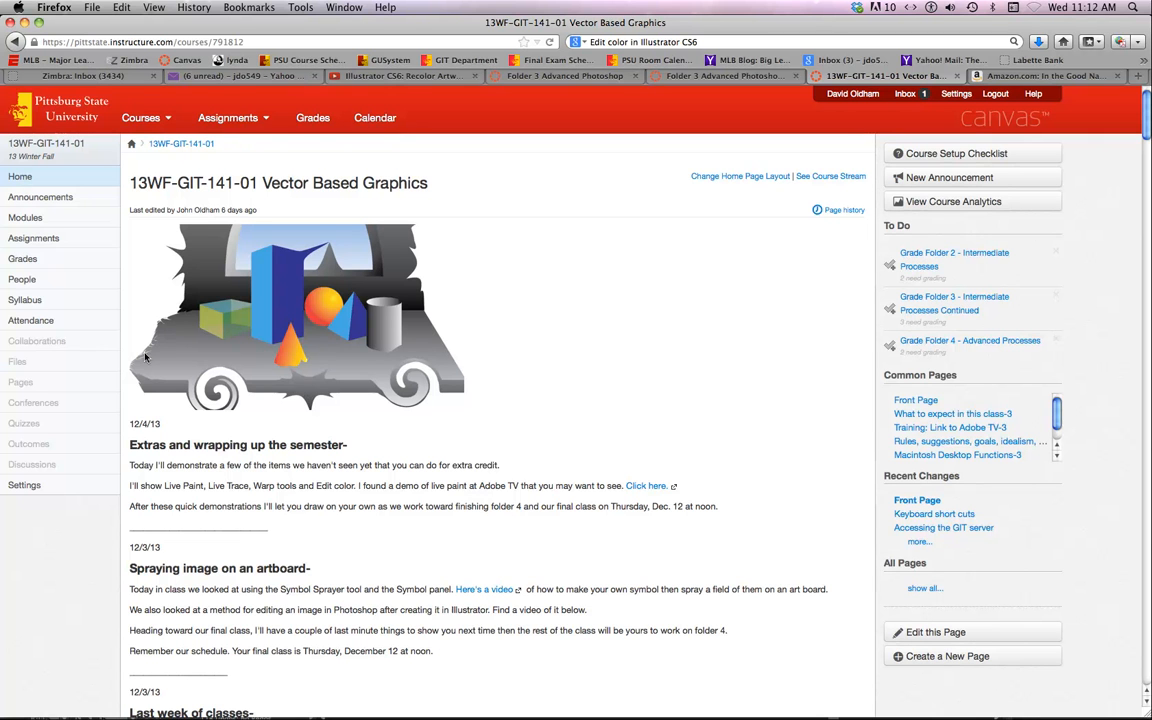
pyautogui.press('super+Tab')
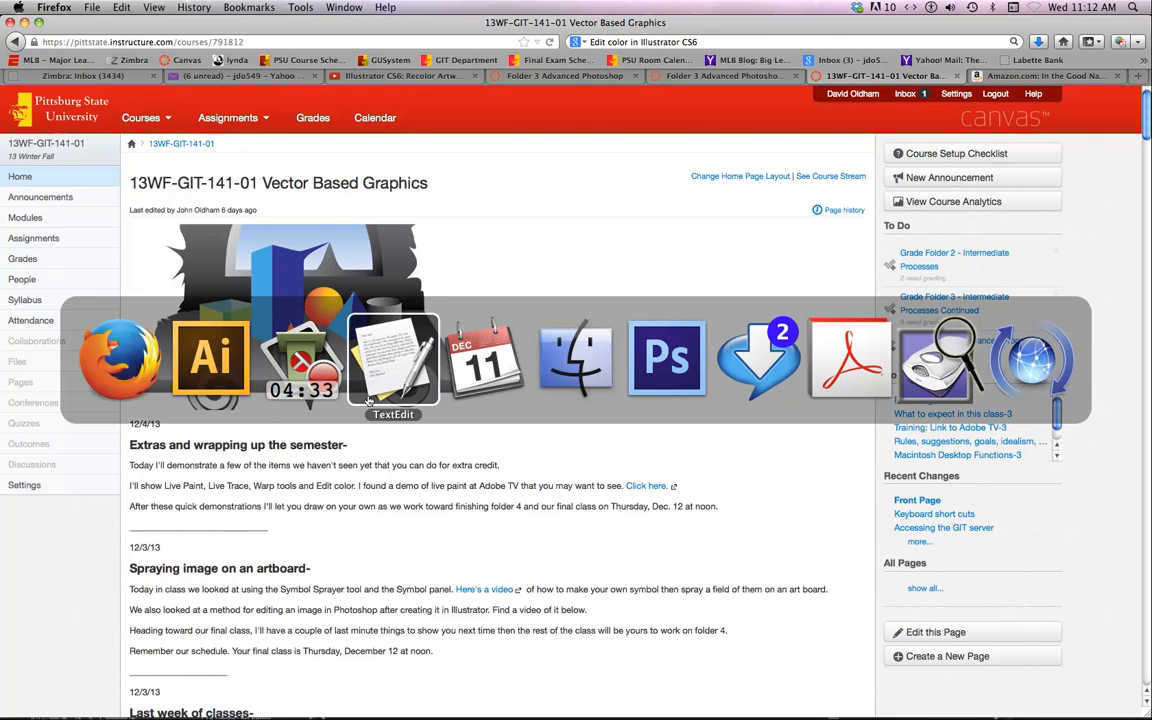
pyautogui.click(216, 356)
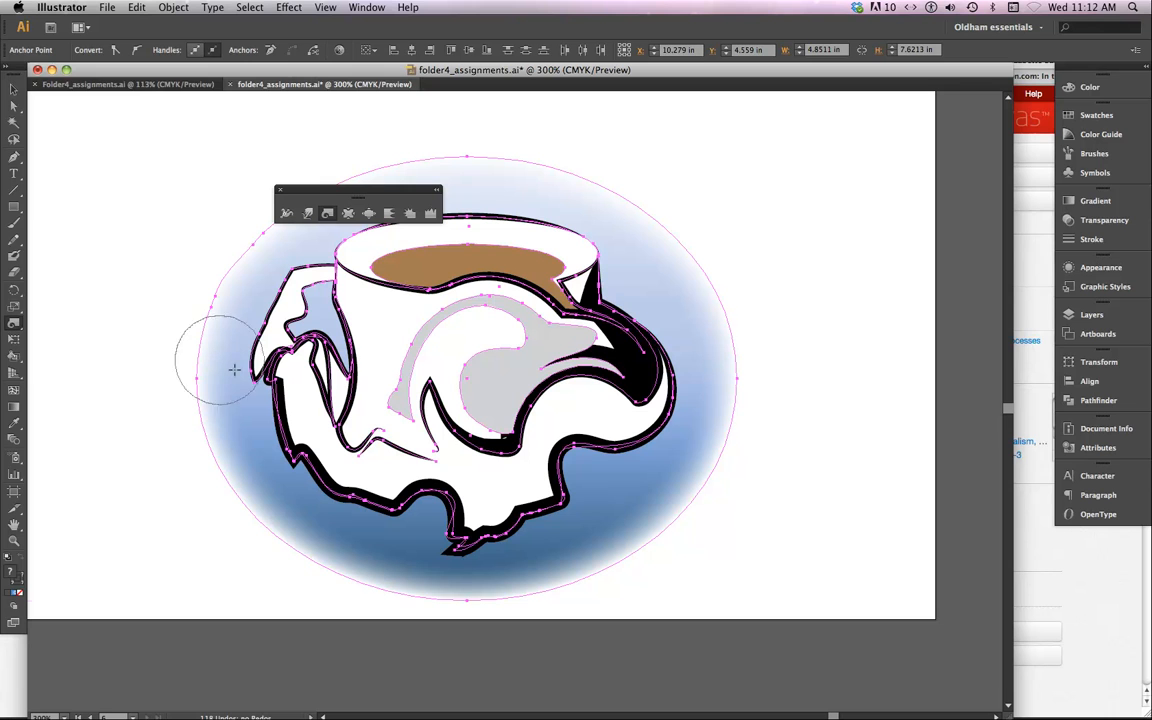
# Undo all the twirl strokes on the coffee cup, saucer and background
pyautogui.press('super+z')
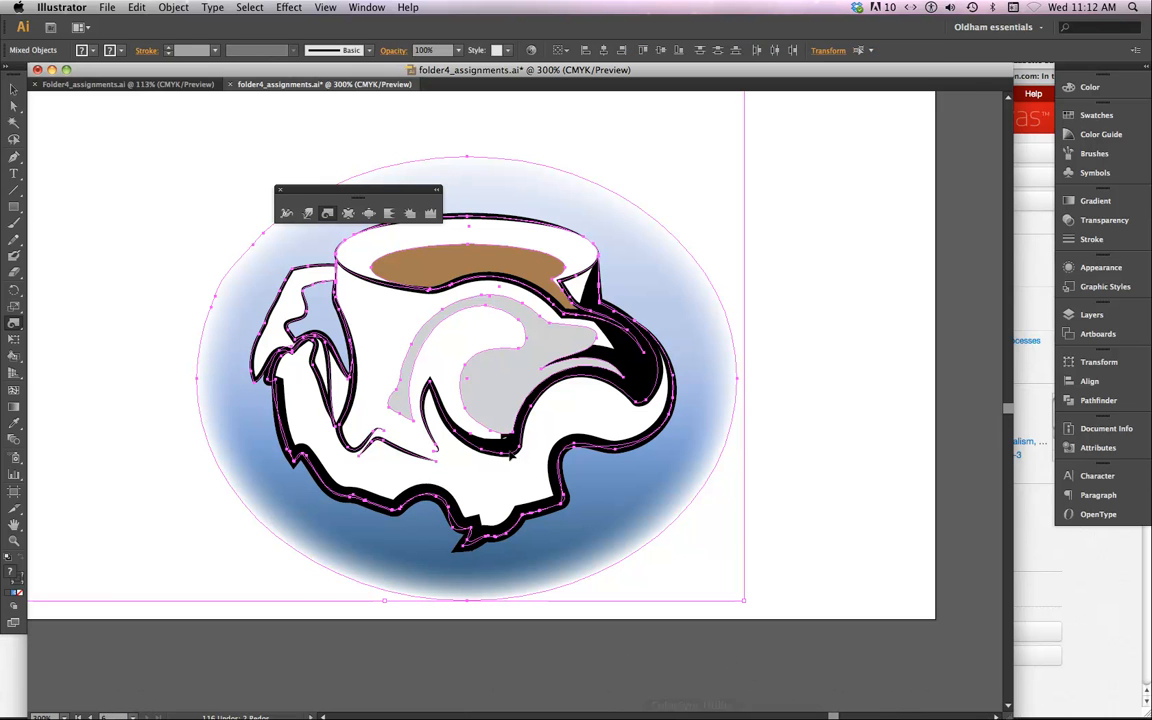
pyautogui.press('super+z')
pyautogui.press('super+z')
pyautogui.press('super+z')
pyautogui.press('super+z')
pyautogui.press('super+z')
pyautogui.press('super+z')
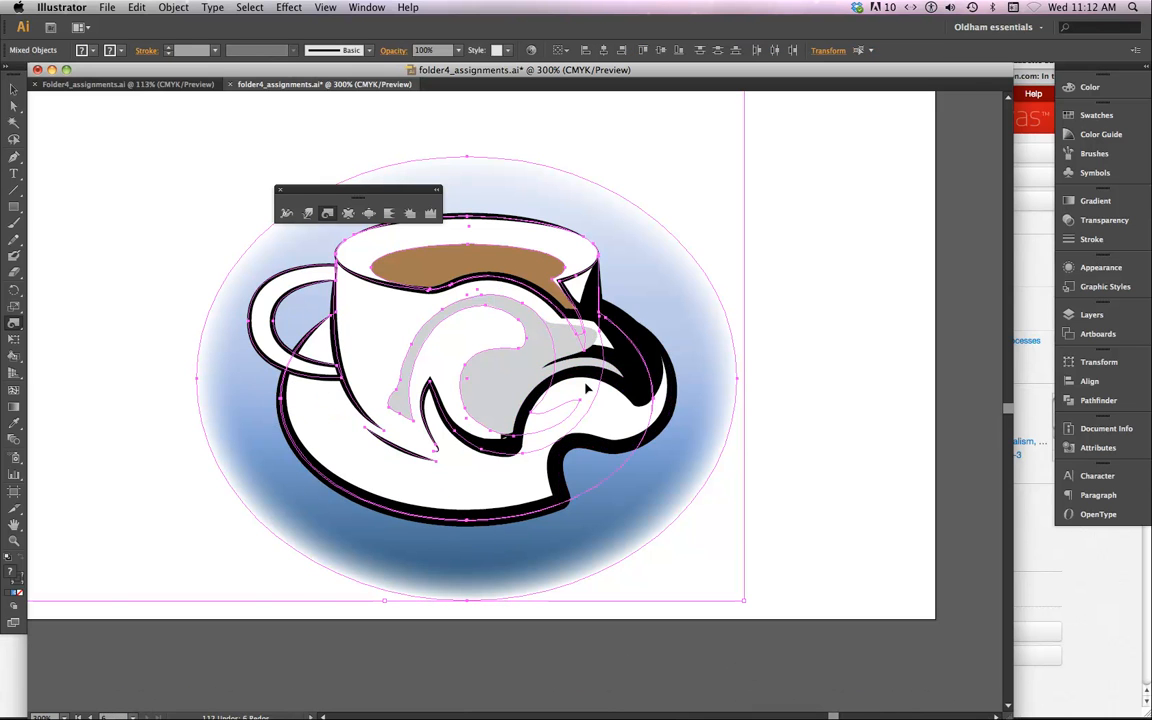
pyautogui.press('super+z')
pyautogui.press('super+z')
pyautogui.press('super+z')
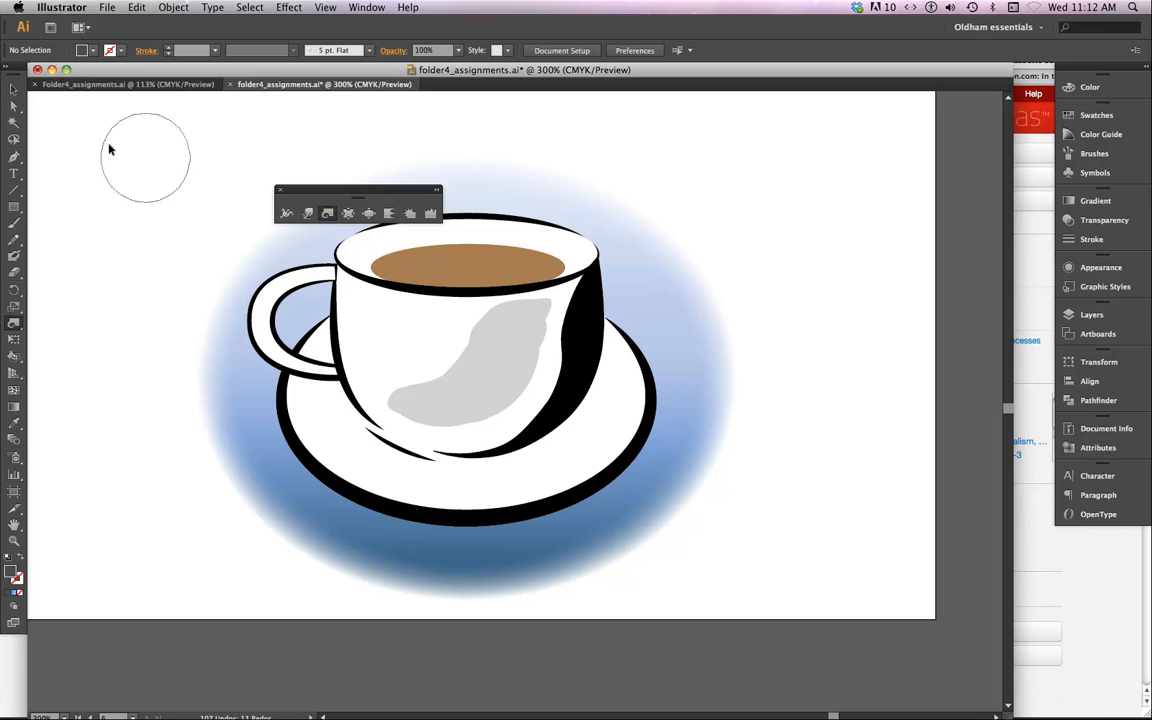
# Select the coffee cup artwork with its background and pucker the handle, coffee, rim, shadow, saucer edge and blue background with the Pucker tool
pyautogui.moveTo(134, 176)
pyautogui.mouseDown()
pyautogui.moveTo(485, 359)
pyautogui.moveTo(825, 558)
pyautogui.mouseUp()
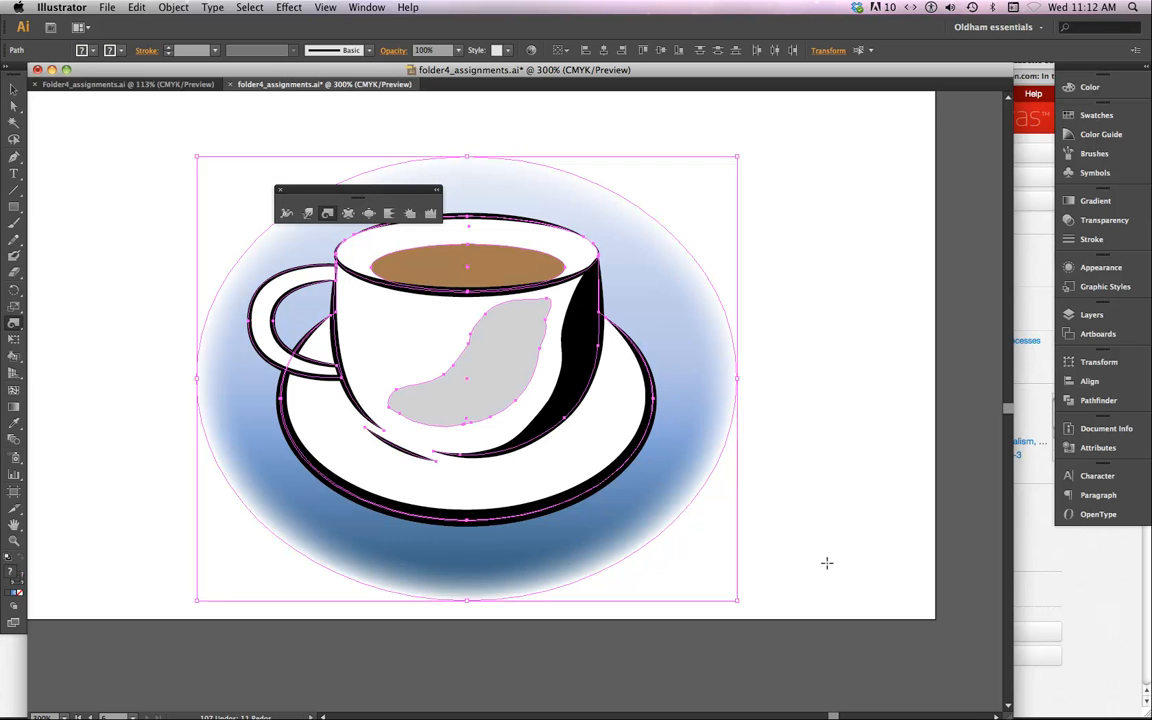
pyautogui.click(349, 215)
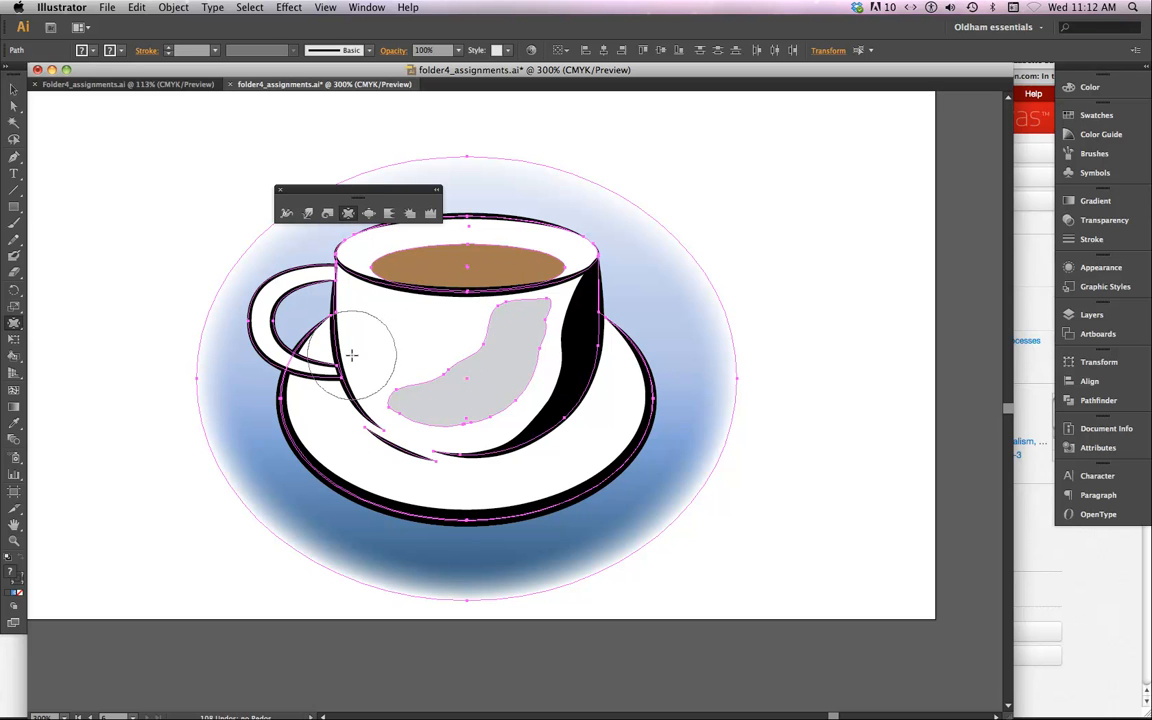
pyautogui.click(304, 317)
pyautogui.moveTo(304, 317)
pyautogui.mouseDown()
pyautogui.moveTo(298, 303)
pyautogui.moveTo(378, 301)
pyautogui.moveTo(455, 252)
pyautogui.moveTo(514, 270)
pyautogui.moveTo(514, 260)
pyautogui.moveTo(598, 430)
pyautogui.moveTo(668, 464)
pyautogui.moveTo(721, 368)
pyautogui.moveTo(648, 283)
pyautogui.moveTo(653, 272)
pyautogui.mouseUp()
pyautogui.moveTo(604, 202); pyautogui.dragTo(491, 188)
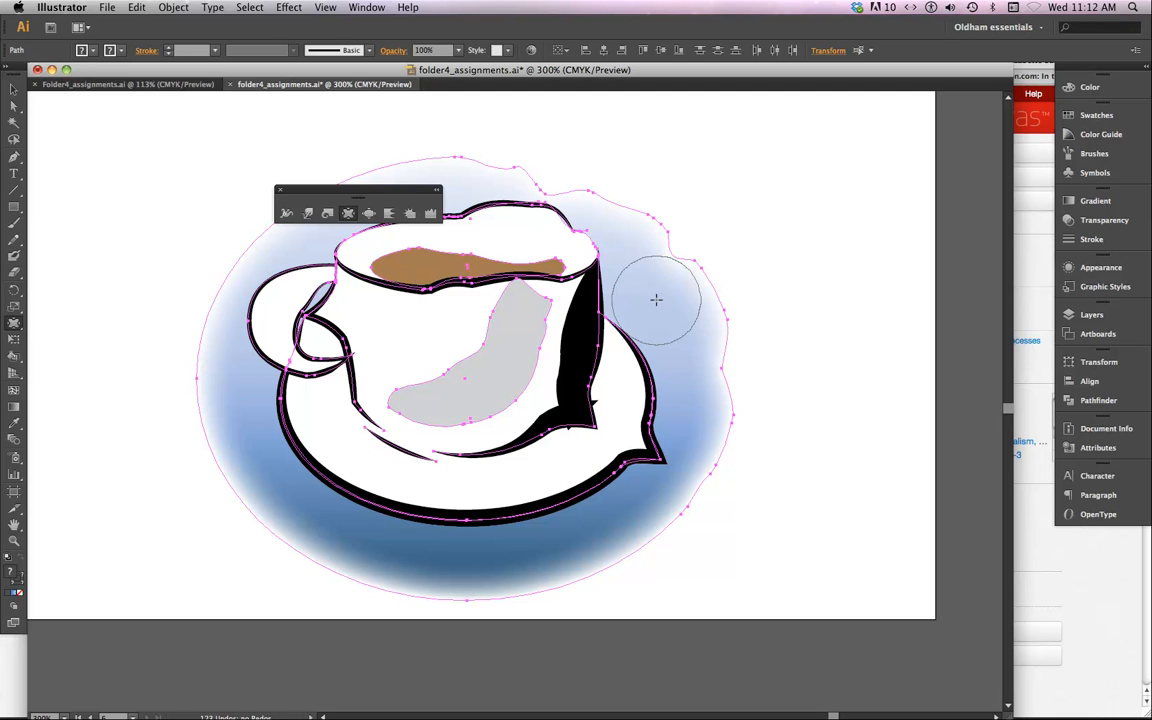
pyautogui.moveTo(656, 299); pyautogui.dragTo(636, 297)
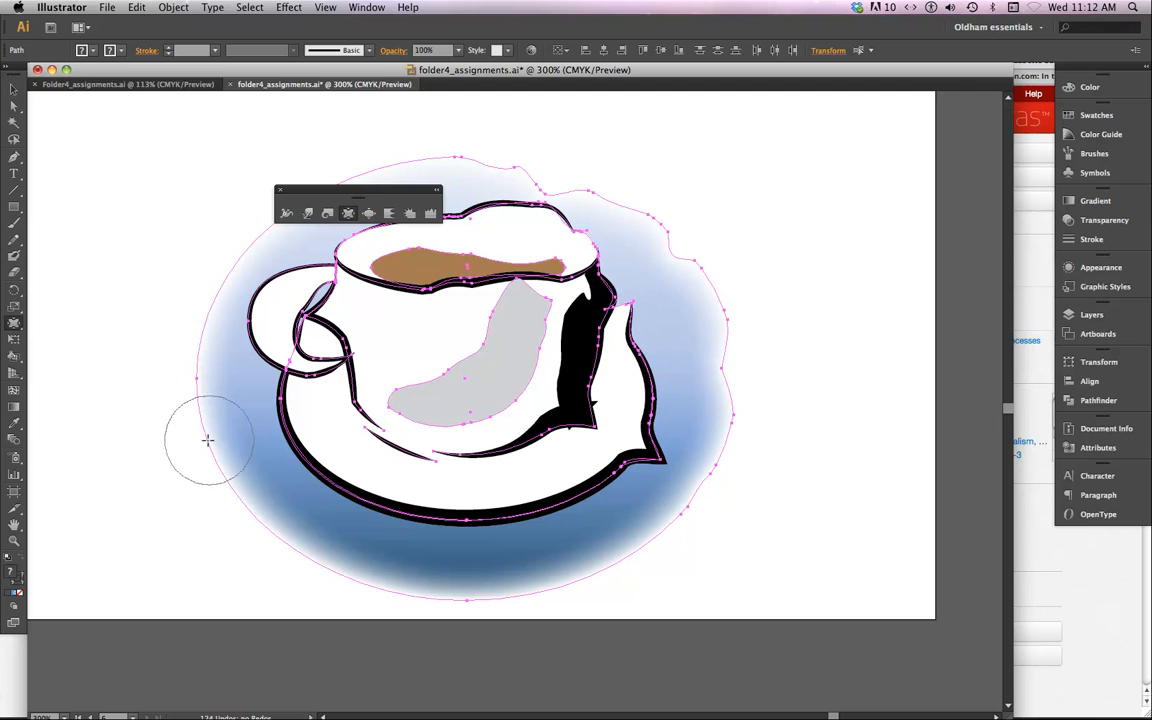
pyautogui.moveTo(228, 497)
pyautogui.mouseDown()
pyautogui.moveTo(238, 400)
pyautogui.moveTo(270, 375)
pyautogui.mouseUp()
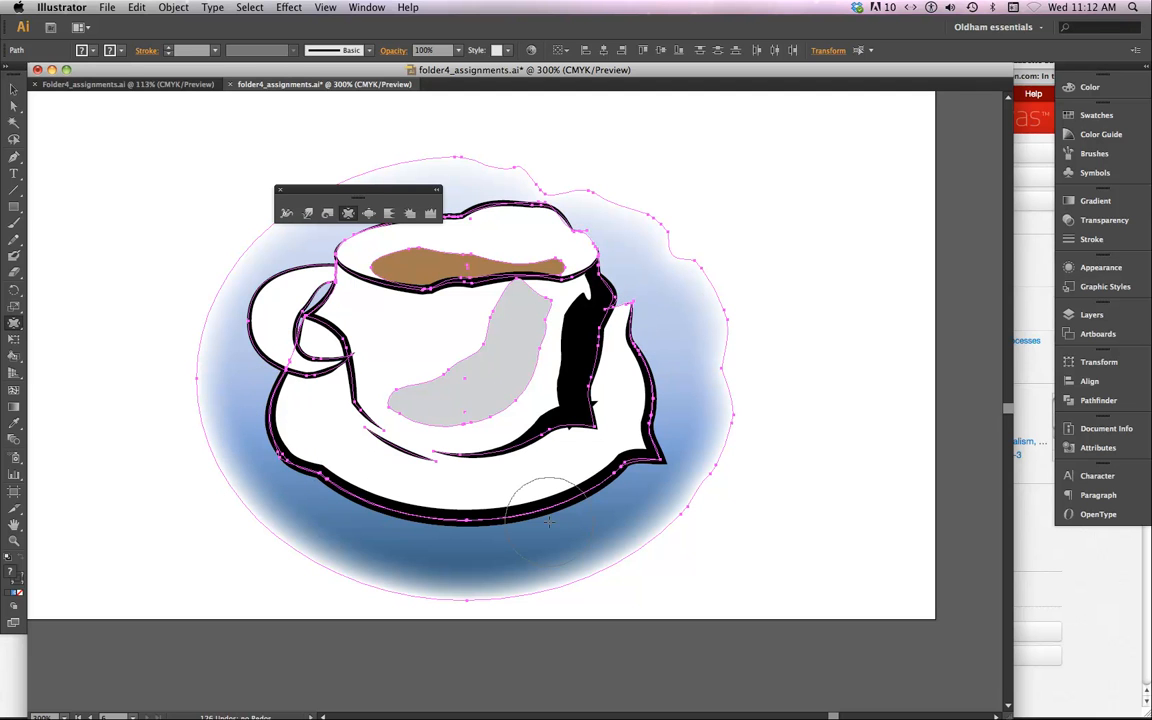
# Undo all the pucker strokes on the coffee cup, saucer and blue background
pyautogui.hotkey('ctrl', 'z')
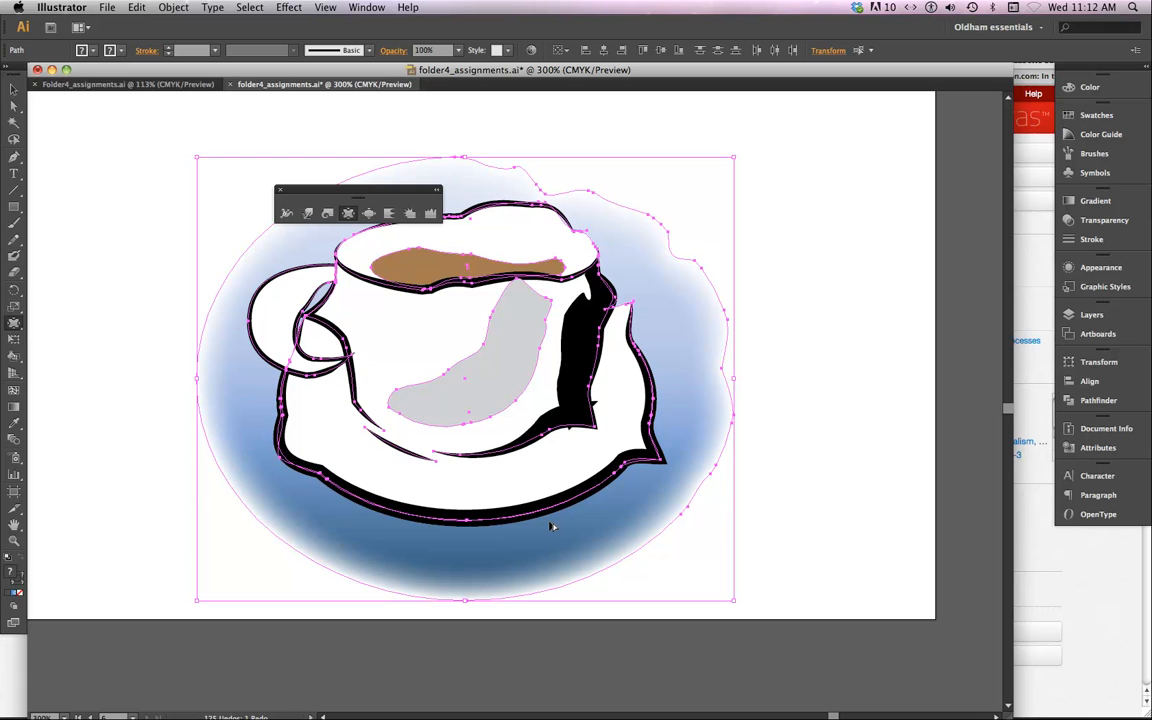
pyautogui.hotkey('ctrl', 'z')
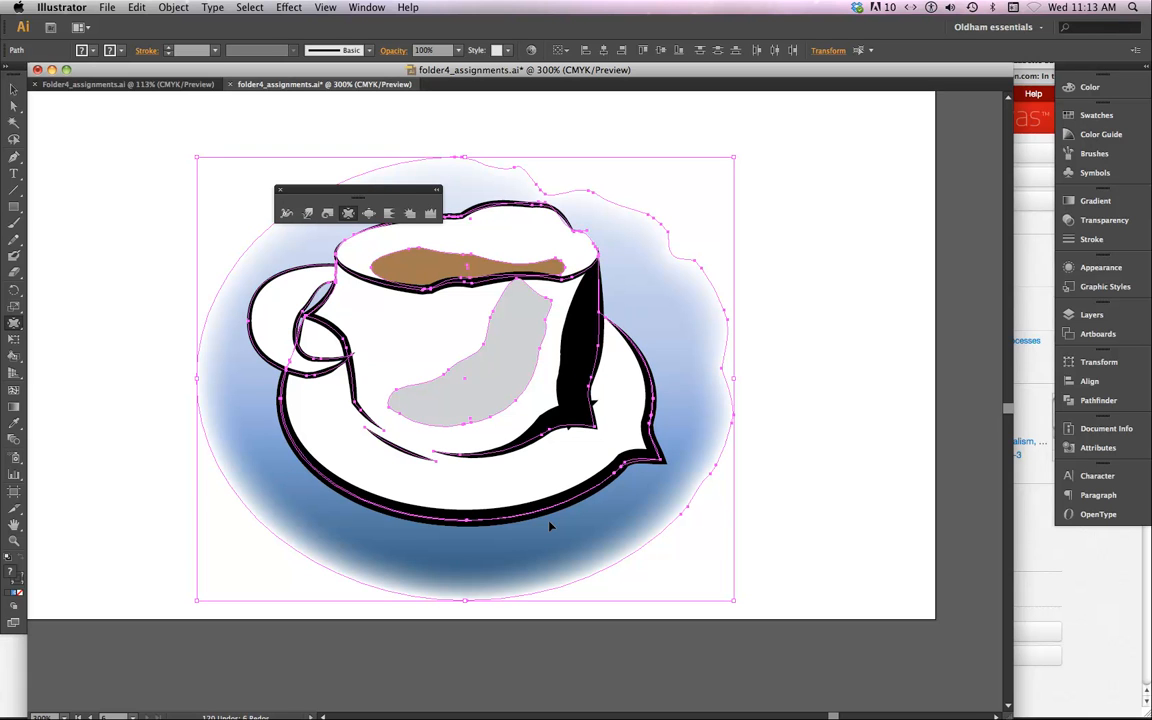
pyautogui.hotkey('ctrl', 'z')
pyautogui.hotkey('ctrl', 'z')
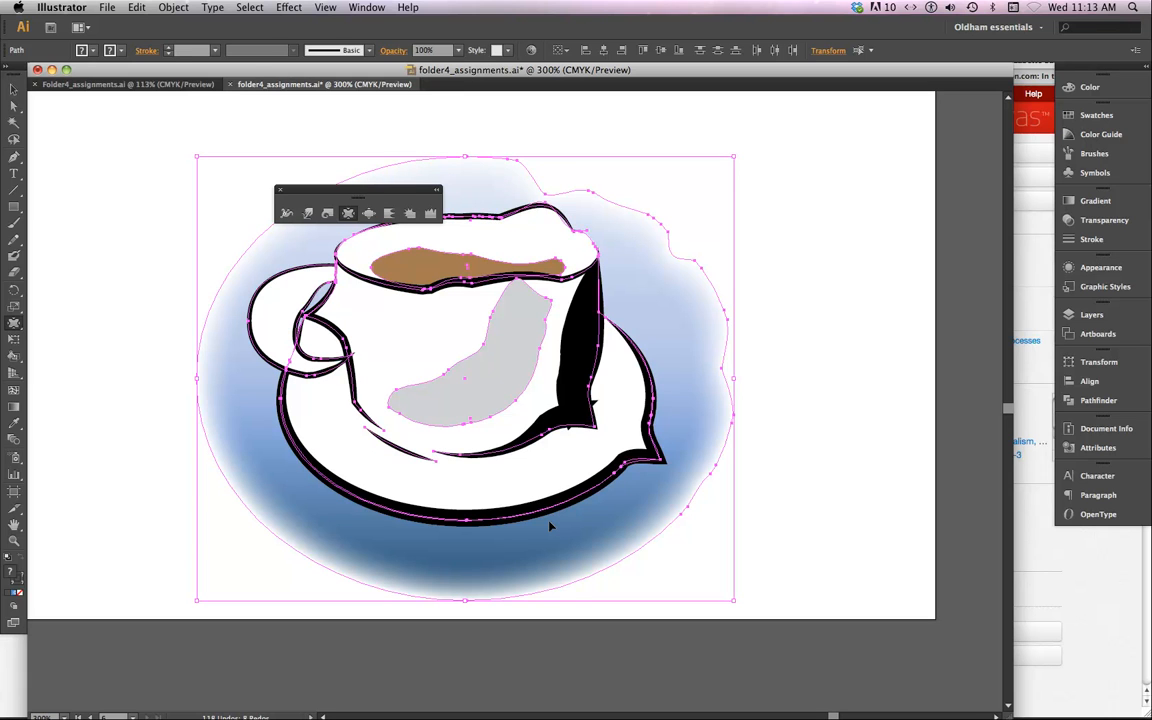
pyautogui.hotkey('ctrl', 'z')
pyautogui.hotkey('ctrl', 'z')
pyautogui.hotkey('ctrl', 'z')
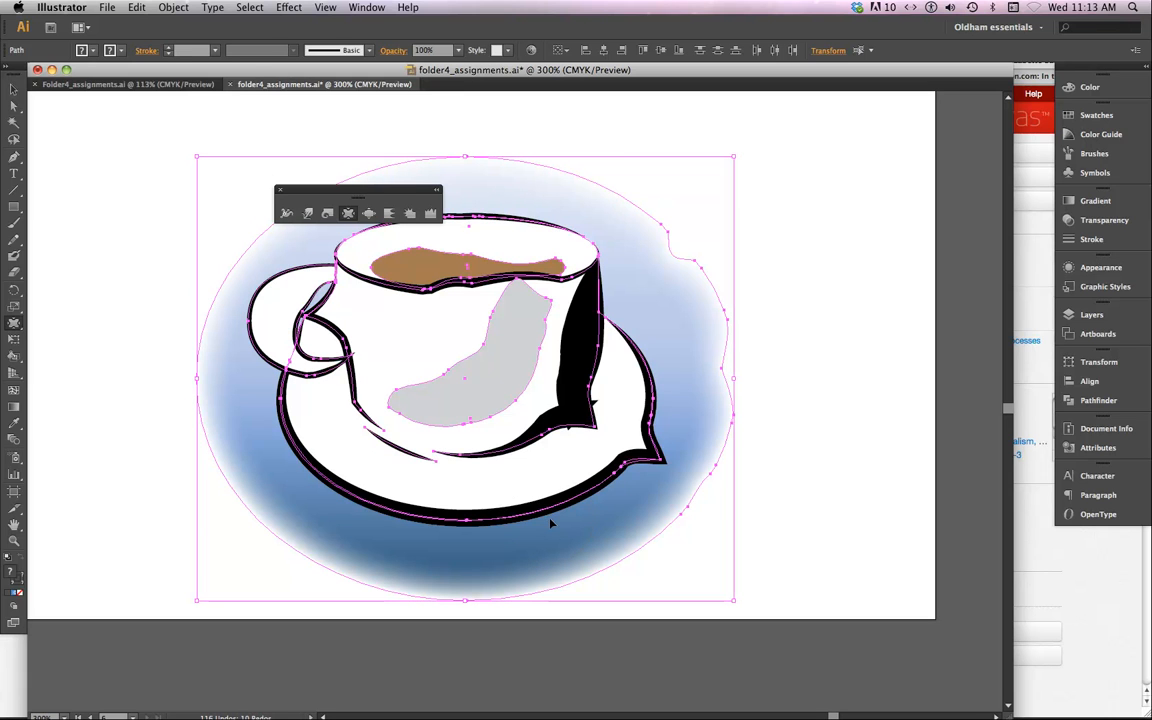
pyautogui.hotkey('ctrl', 'z')
pyautogui.hotkey('ctrl', 'z')
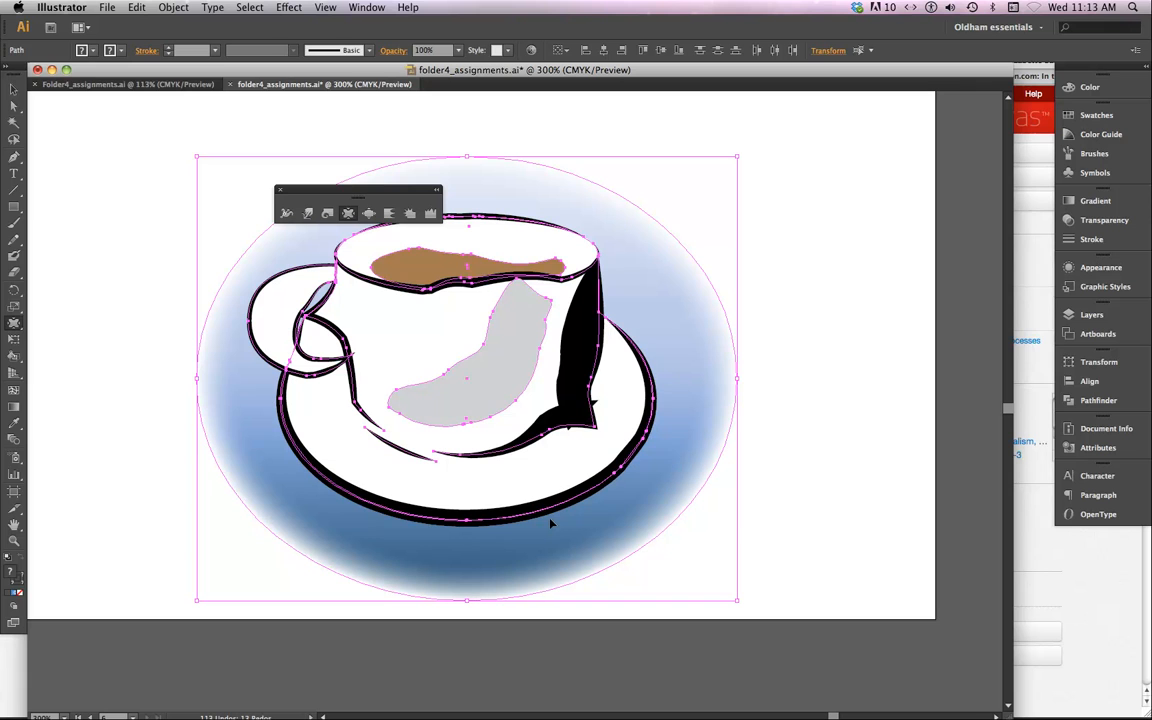
pyautogui.hotkey('ctrl', 'z')
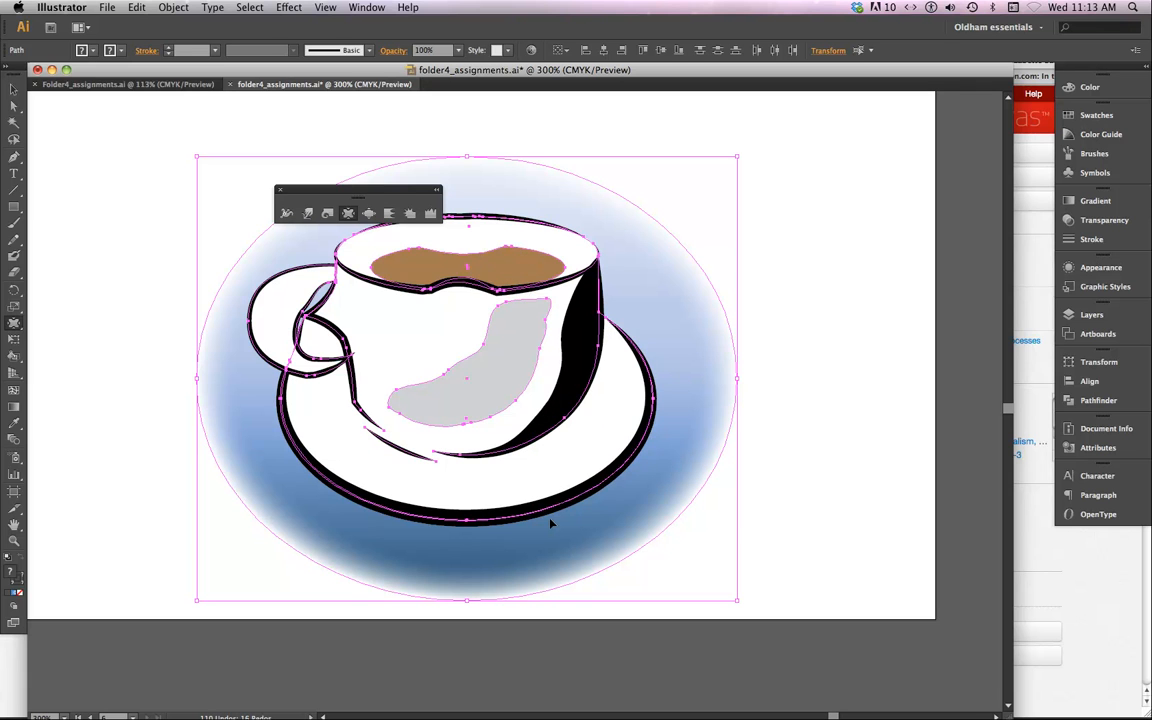
pyautogui.hotkey('ctrl', 'z')
pyautogui.hotkey('ctrl', 'z')
pyautogui.hotkey('ctrl', 'z')
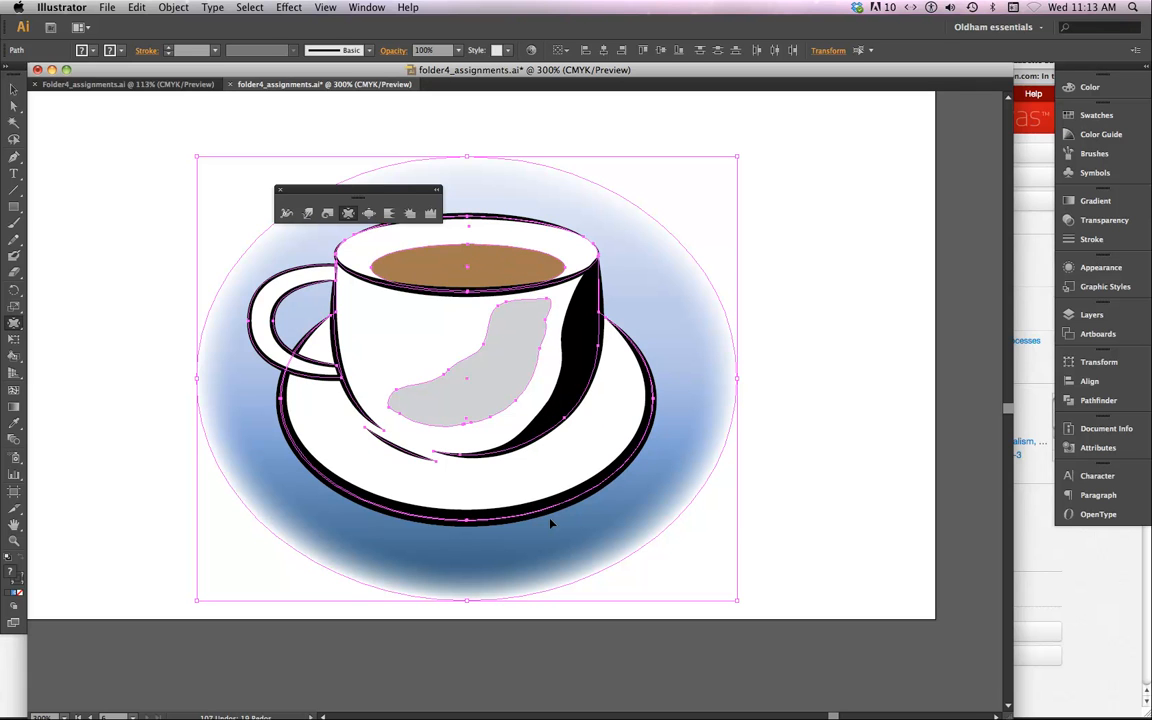
pyautogui.hotkey('ctrl', 'z')
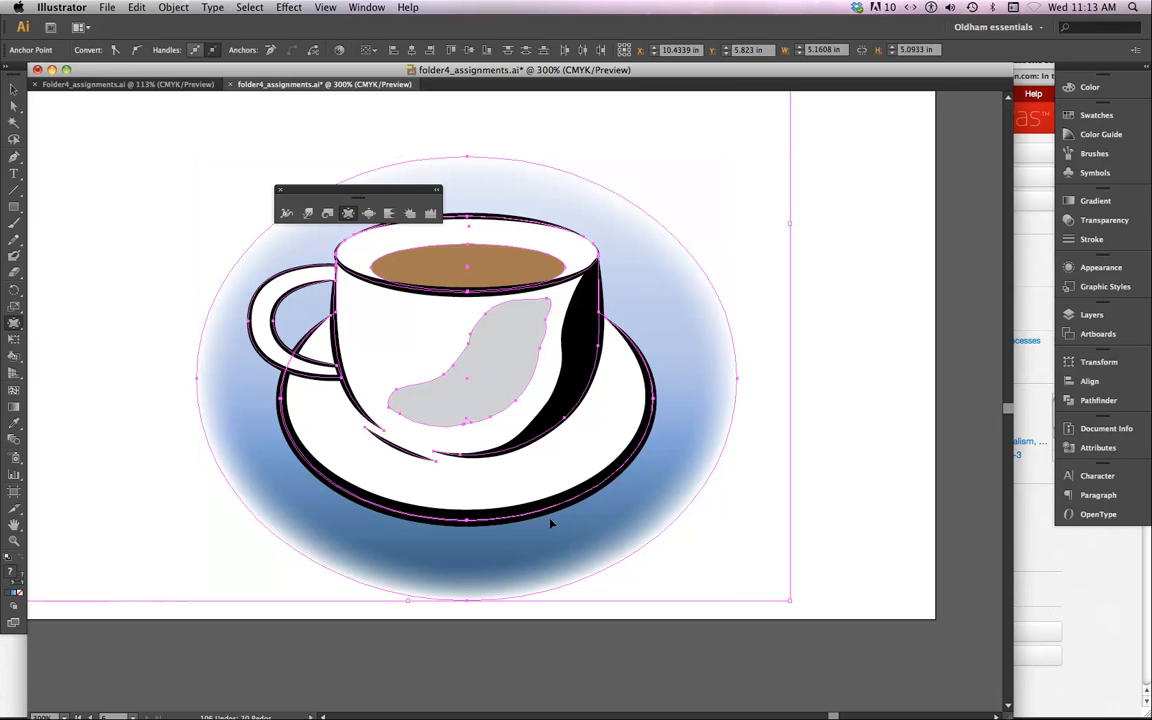
# Select the coffee cup artwork with its background and bloat the grey highlight, the cup's dark shadow, the saucer and the blue background's edge with the Bloat tool
pyautogui.click(893, 456)
pyautogui.moveTo(818, 198); pyautogui.dragTo(175, 535)
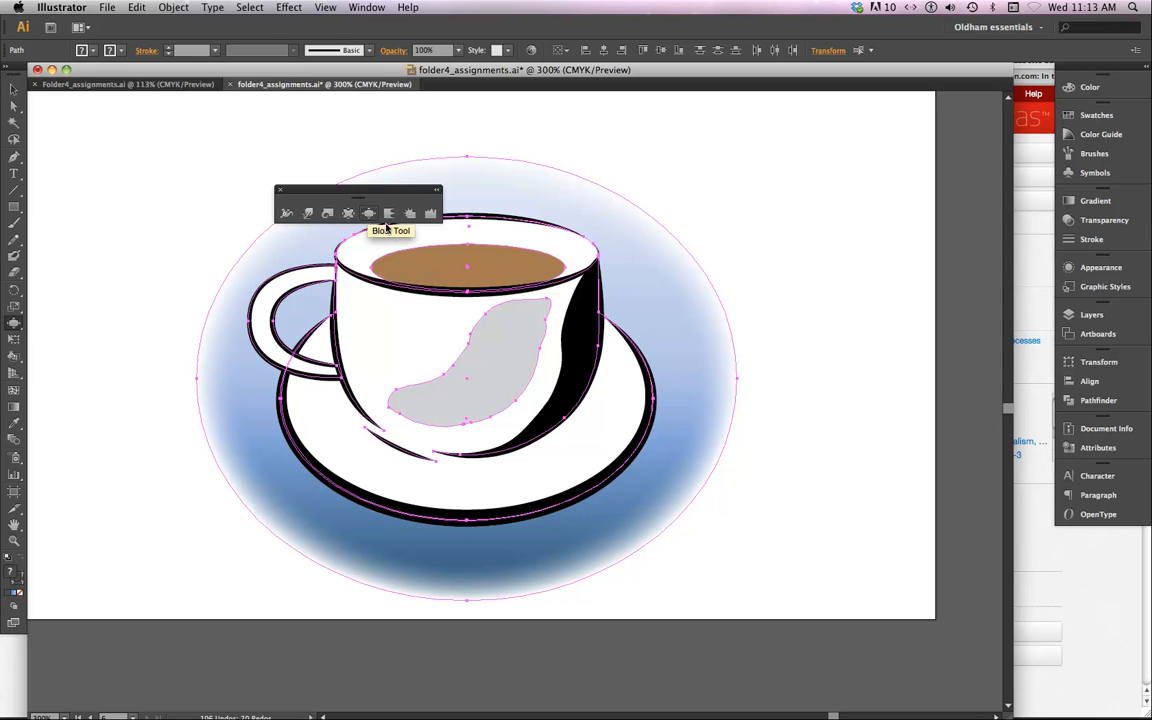
pyautogui.click(383, 223)
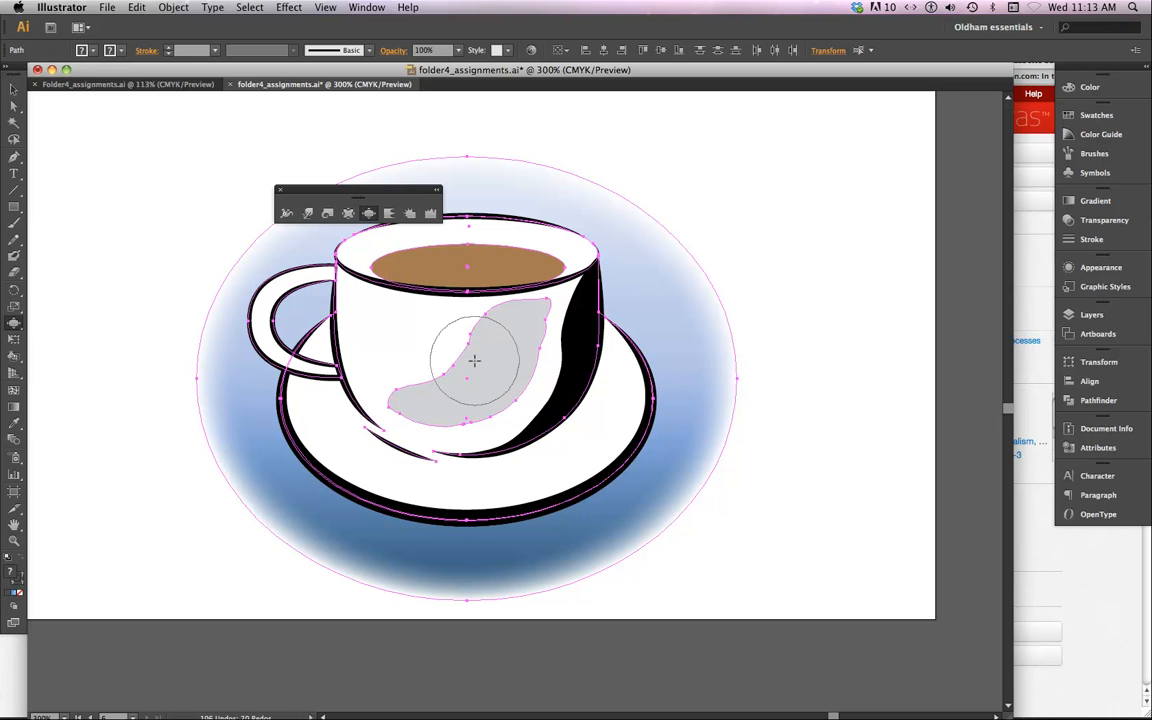
pyautogui.moveTo(474, 360)
pyautogui.mouseDown()
pyautogui.moveTo(429, 393)
pyautogui.moveTo(493, 370)
pyautogui.moveTo(478, 404)
pyautogui.moveTo(430, 404)
pyautogui.mouseUp()
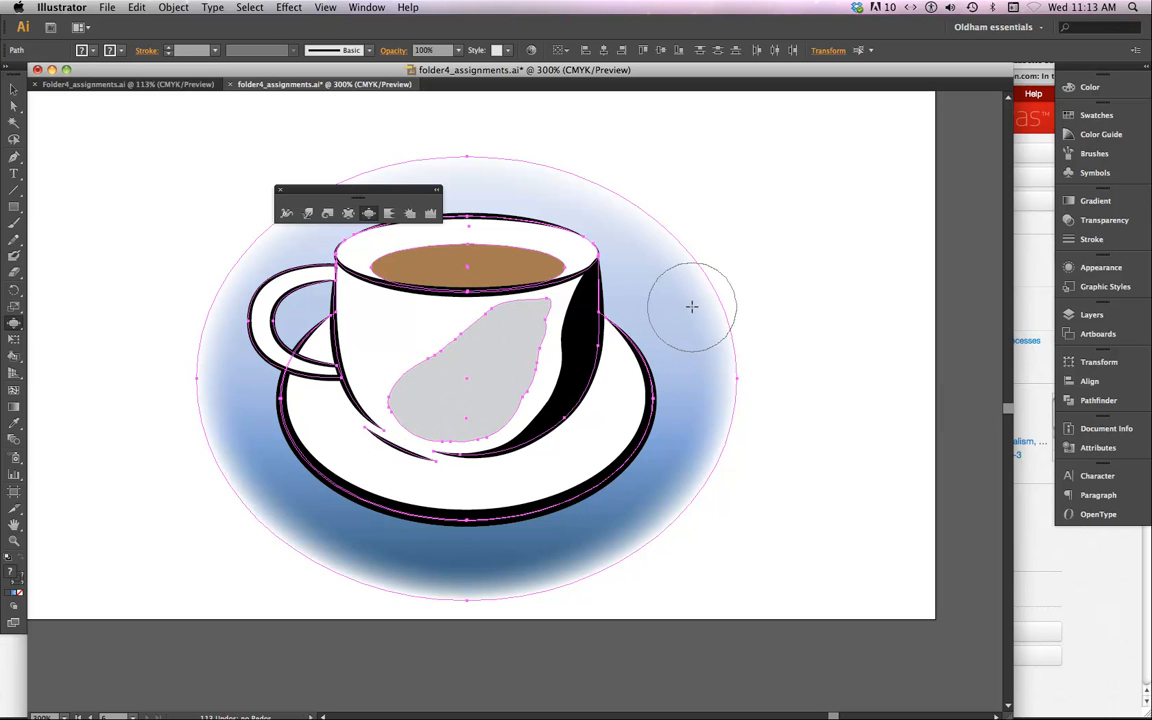
pyautogui.moveTo(691, 306)
pyautogui.mouseDown()
pyautogui.moveTo(678, 276)
pyautogui.moveTo(710, 369)
pyautogui.moveTo(705, 457)
pyautogui.moveTo(667, 516)
pyautogui.moveTo(629, 546)
pyautogui.moveTo(719, 525)
pyautogui.moveTo(729, 540)
pyautogui.moveTo(769, 437)
pyautogui.moveTo(758, 318)
pyautogui.moveTo(747, 280)
pyautogui.moveTo(694, 223)
pyautogui.moveTo(619, 173)
pyautogui.moveTo(546, 153)
pyautogui.mouseUp()
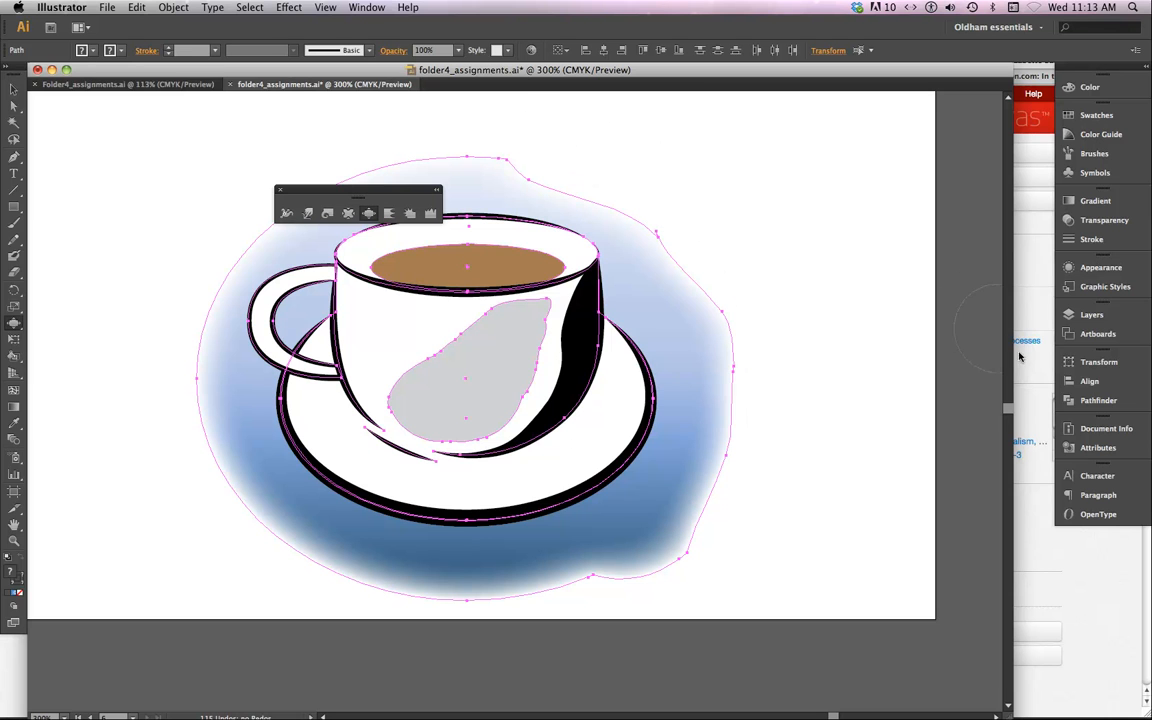
pyautogui.moveTo(700, 402)
pyautogui.mouseDown()
pyautogui.moveTo(666, 314)
pyautogui.moveTo(800, 247)
pyautogui.moveTo(792, 267)
pyautogui.moveTo(660, 298)
pyautogui.moveTo(704, 273)
pyautogui.moveTo(706, 321)
pyautogui.moveTo(730, 345)
pyautogui.moveTo(728, 386)
pyautogui.moveTo(720, 373)
pyautogui.mouseUp()
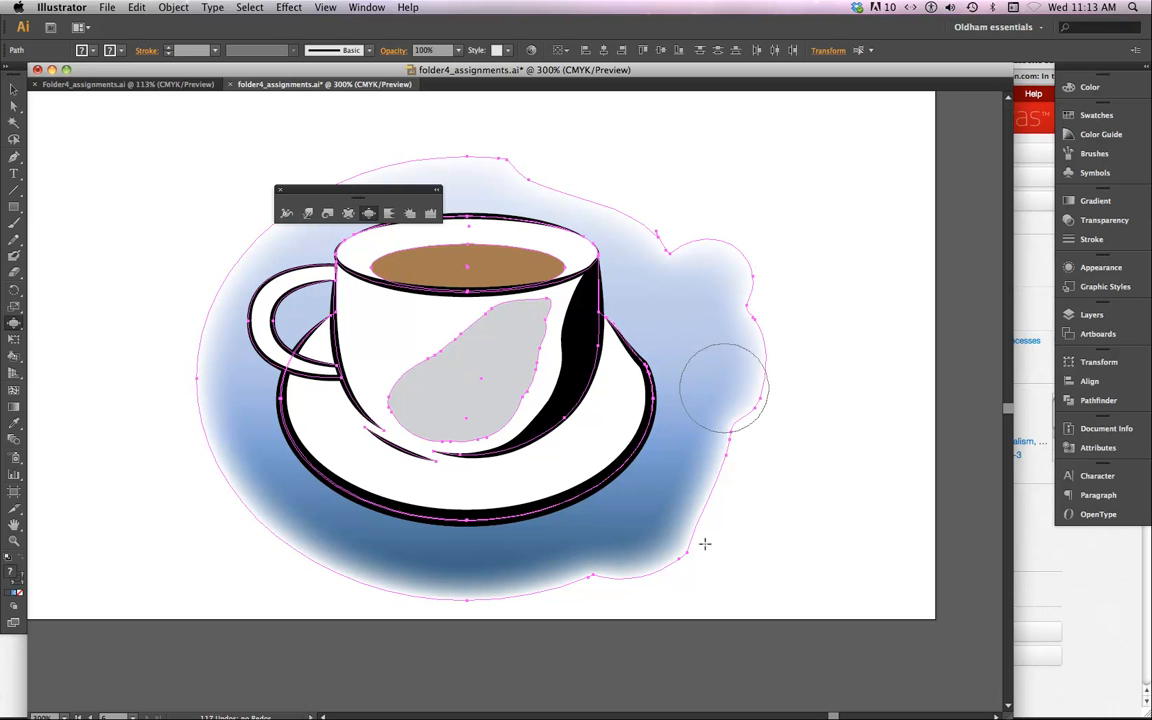
pyautogui.moveTo(478, 381)
pyautogui.mouseDown()
pyautogui.moveTo(512, 338)
pyautogui.moveTo(561, 339)
pyautogui.moveTo(541, 390)
pyautogui.mouseUp()
# Undo all the bloat strokes on the cup's grey highlight, dark shadow, saucer and blue background
pyautogui.press('super+z')
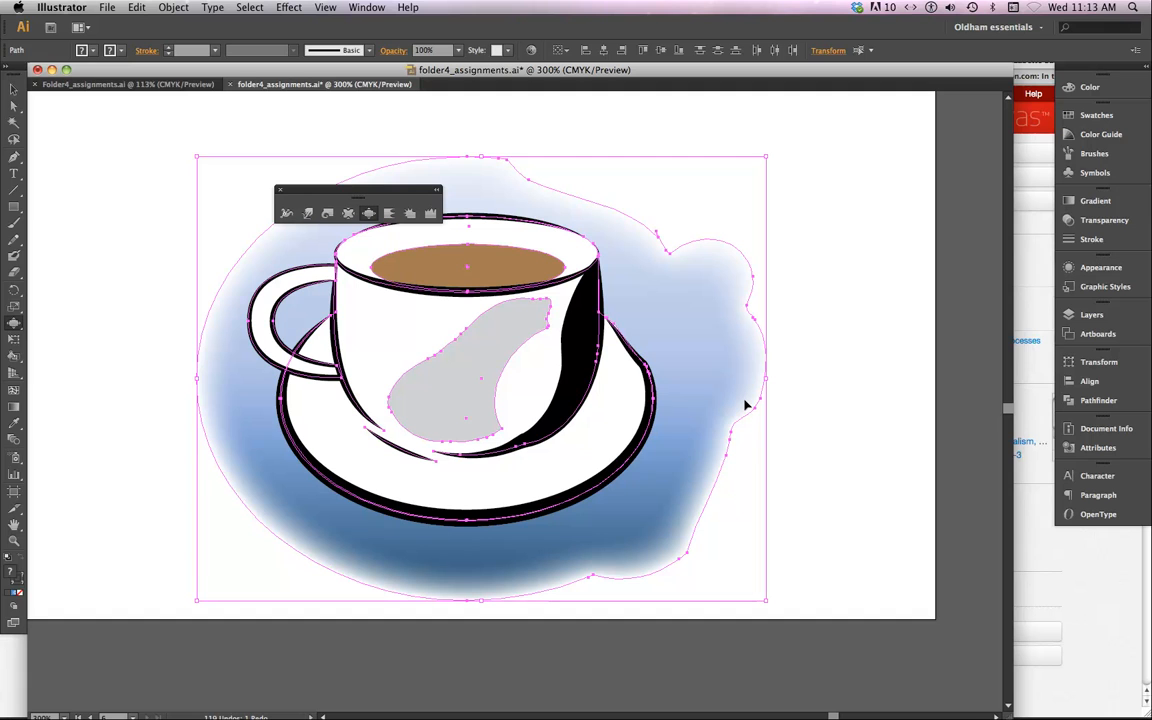
pyautogui.press('super+z')
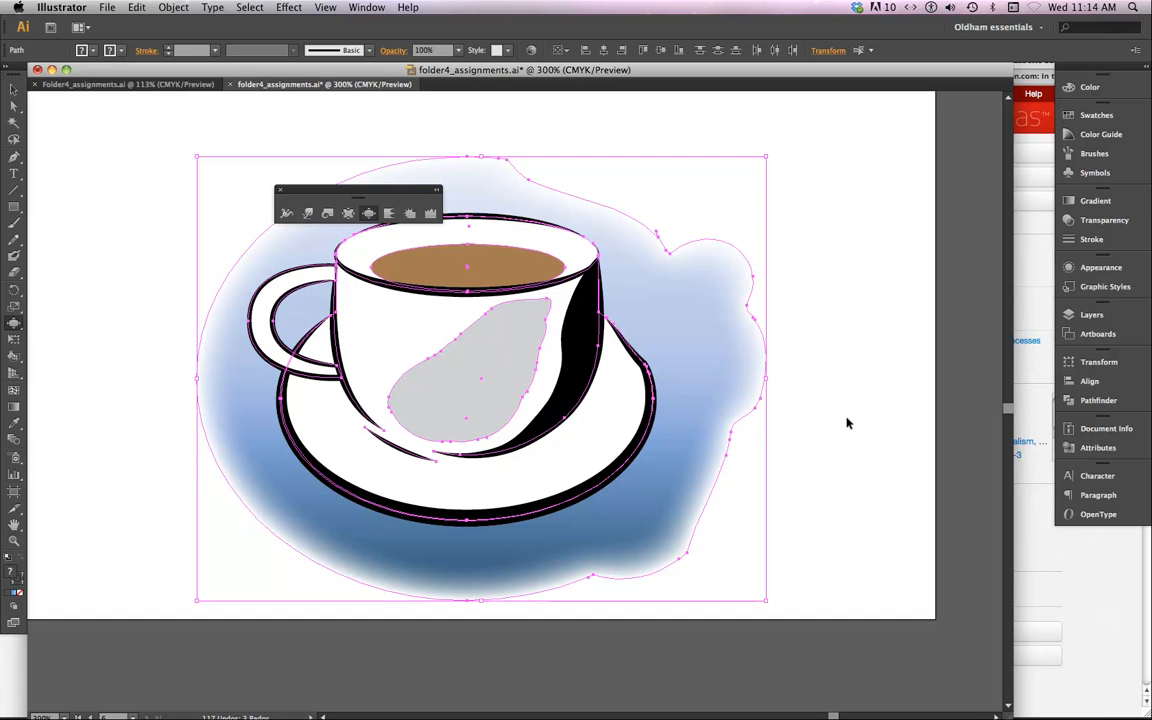
pyautogui.press('super+z')
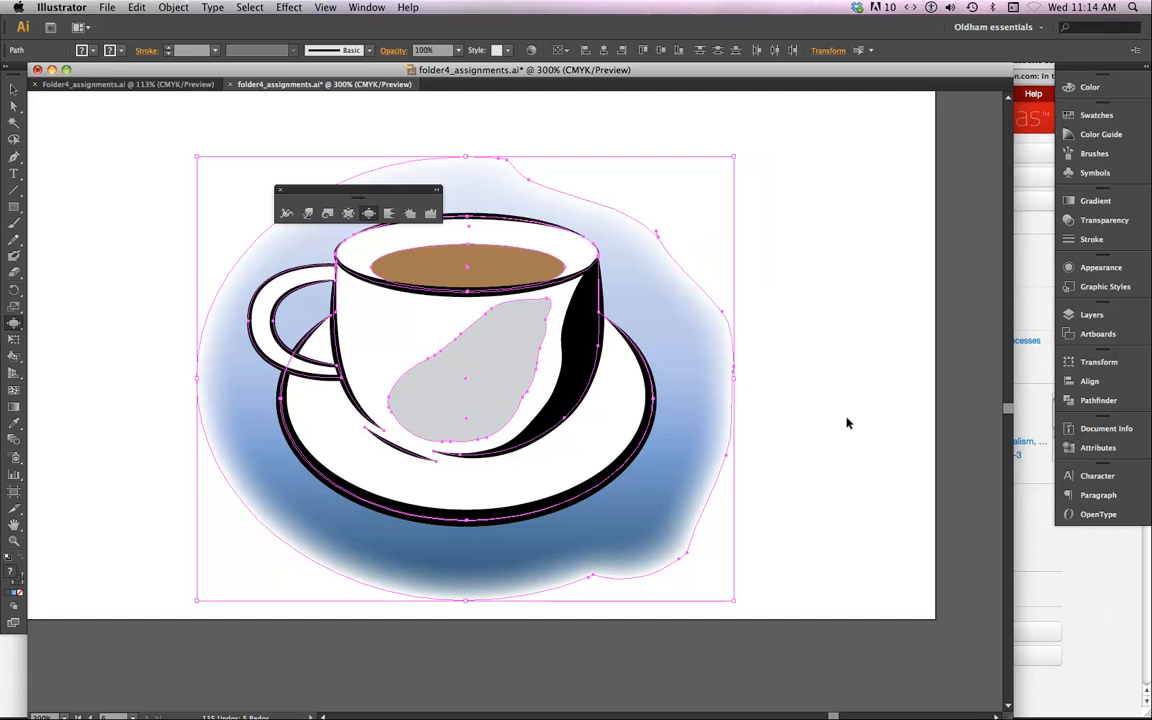
pyautogui.press('super+z')
pyautogui.press('super+z')
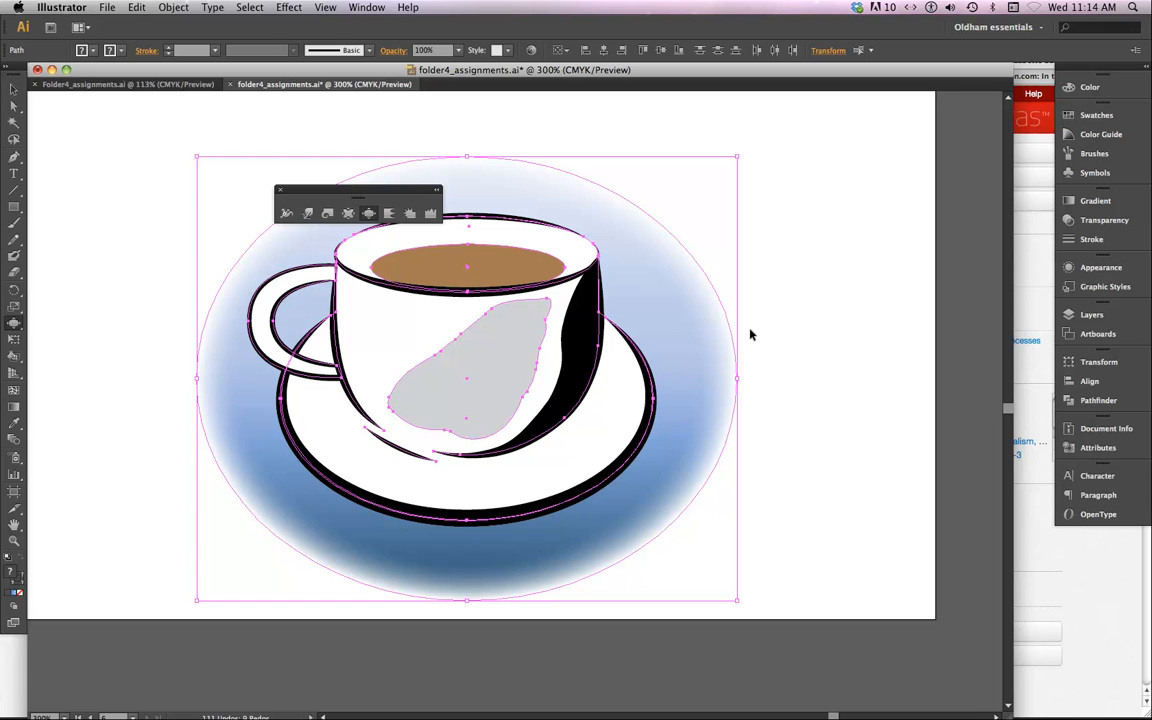
pyautogui.press('super+z')
pyautogui.press('super+z')
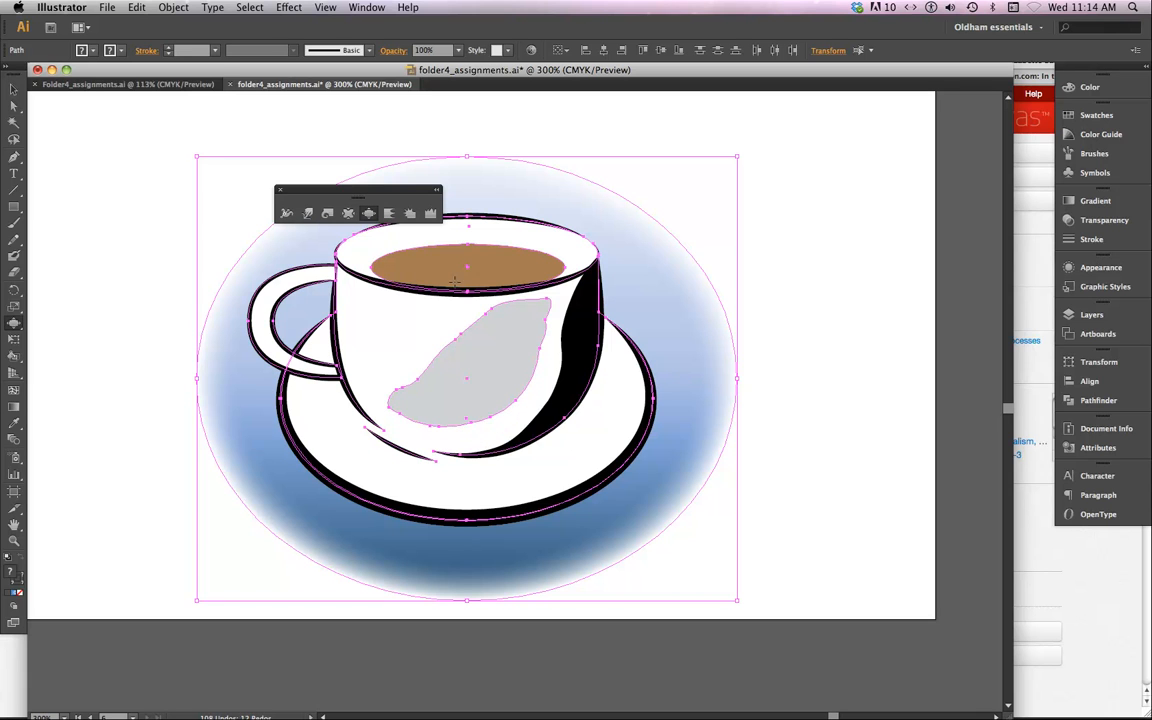
pyautogui.press('super+z')
pyautogui.press('super+z')
pyautogui.press('super+z')
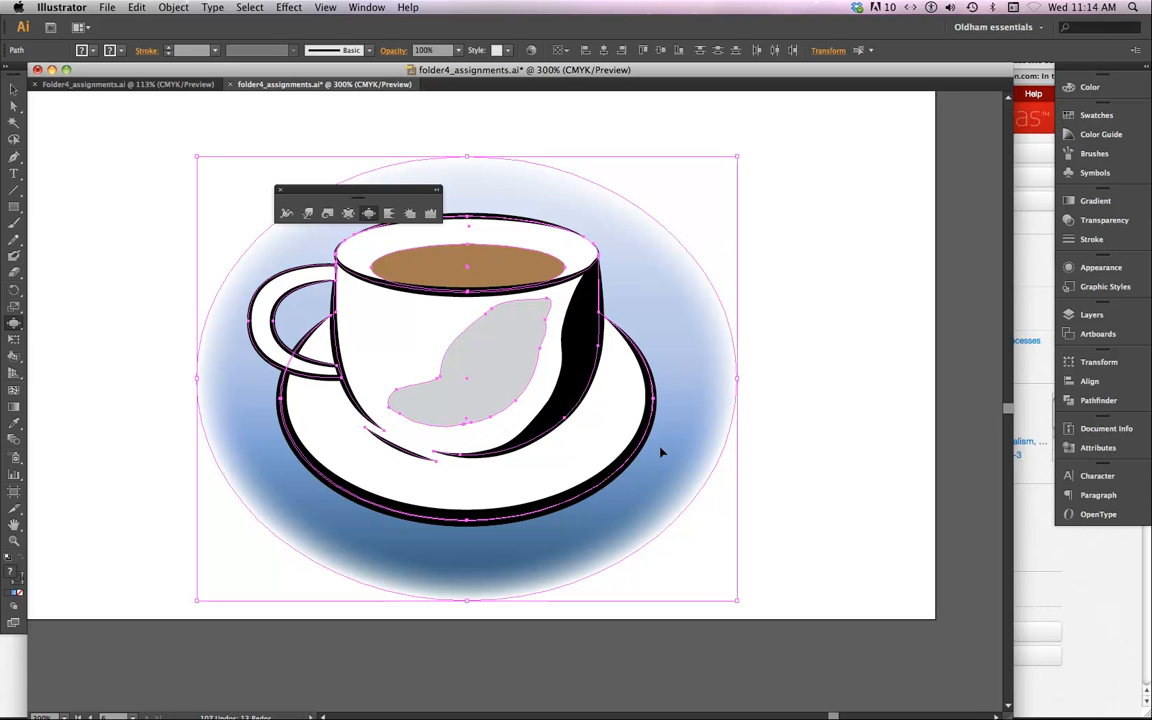
# Select the whole coffee cup artwork and scallop the saucer edge, blue background, rim, coffee and handle with the Scallop tool
pyautogui.click(391, 214)
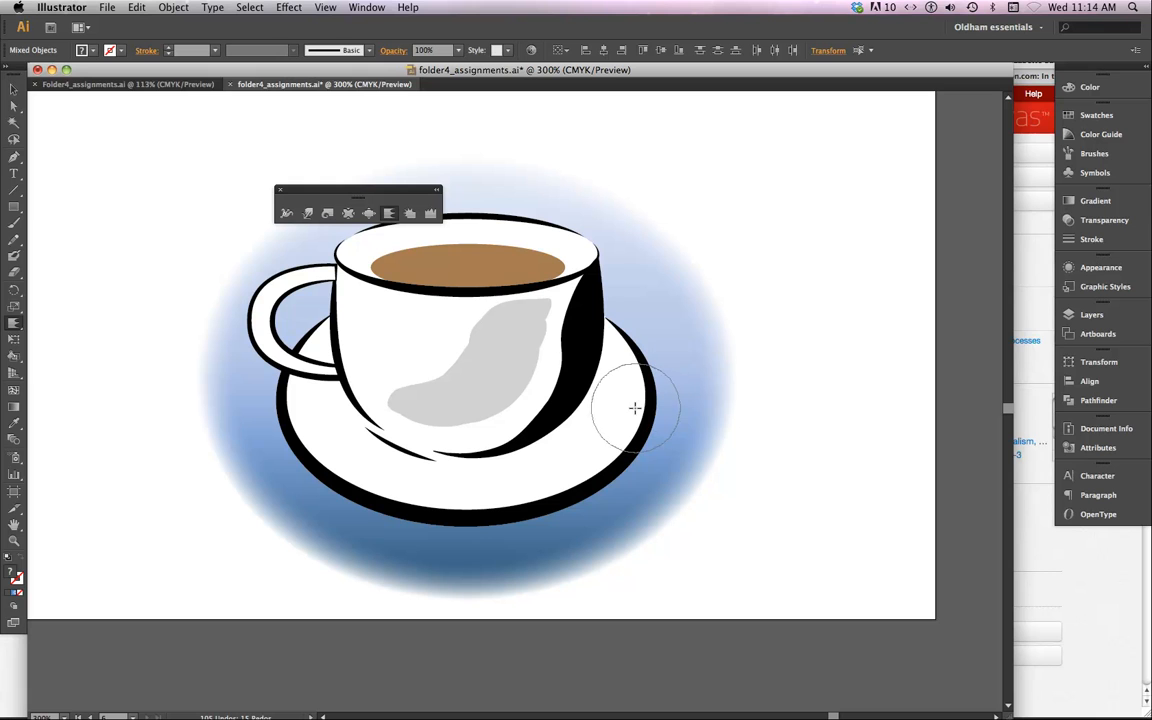
pyautogui.press('v')
pyautogui.moveTo(182, 159)
pyautogui.mouseDown()
pyautogui.moveTo(221, 226)
pyautogui.moveTo(862, 643)
pyautogui.mouseUp()
pyautogui.moveTo(707, 468)
pyautogui.mouseDown()
pyautogui.moveTo(663, 398)
pyautogui.moveTo(681, 398)
pyautogui.moveTo(632, 476)
pyautogui.moveTo(630, 502)
pyautogui.moveTo(598, 504)
pyautogui.mouseUp()
pyautogui.moveTo(712, 297)
pyautogui.mouseDown()
pyautogui.moveTo(661, 258)
pyautogui.moveTo(653, 232)
pyautogui.moveTo(604, 200)
pyautogui.moveTo(550, 198)
pyautogui.mouseUp()
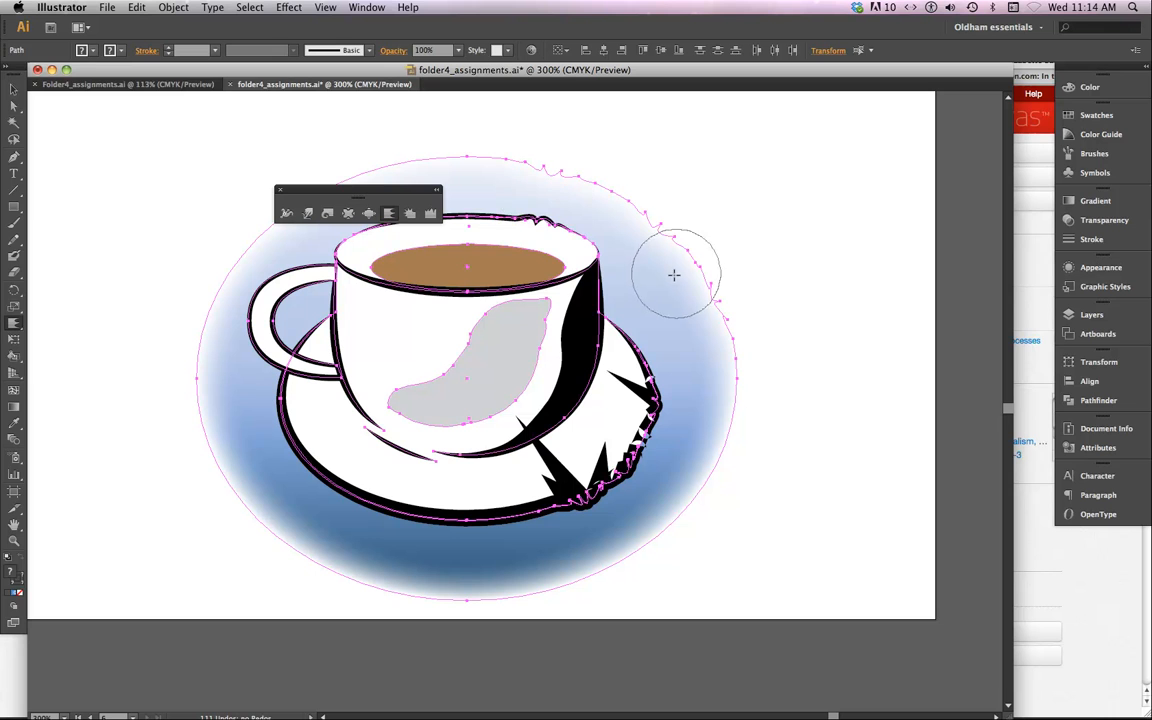
pyautogui.moveTo(455, 245)
pyautogui.mouseDown()
pyautogui.moveTo(488, 226)
pyautogui.moveTo(478, 220)
pyautogui.mouseUp()
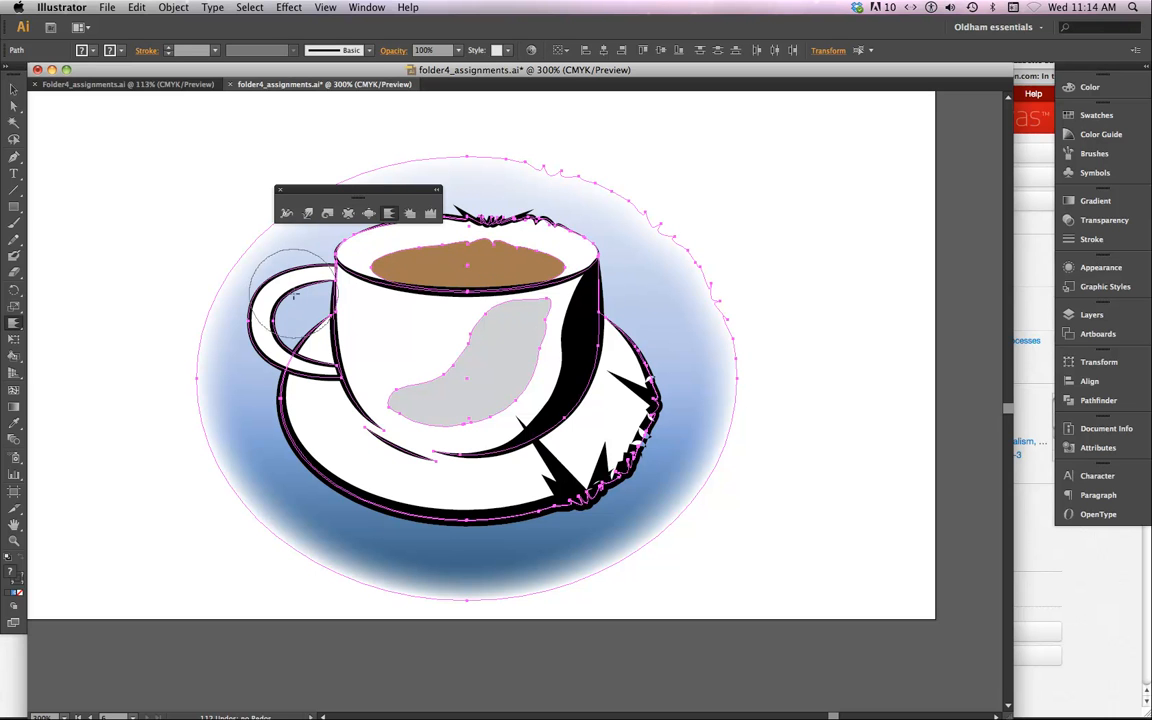
pyautogui.moveTo(263, 238)
pyautogui.mouseDown()
pyautogui.moveTo(250, 263)
pyautogui.moveTo(265, 300)
pyautogui.mouseUp()
pyautogui.moveTo(293, 423)
pyautogui.mouseDown()
pyautogui.moveTo(335, 467)
pyautogui.moveTo(380, 487)
pyautogui.moveTo(500, 478)
pyautogui.mouseUp()
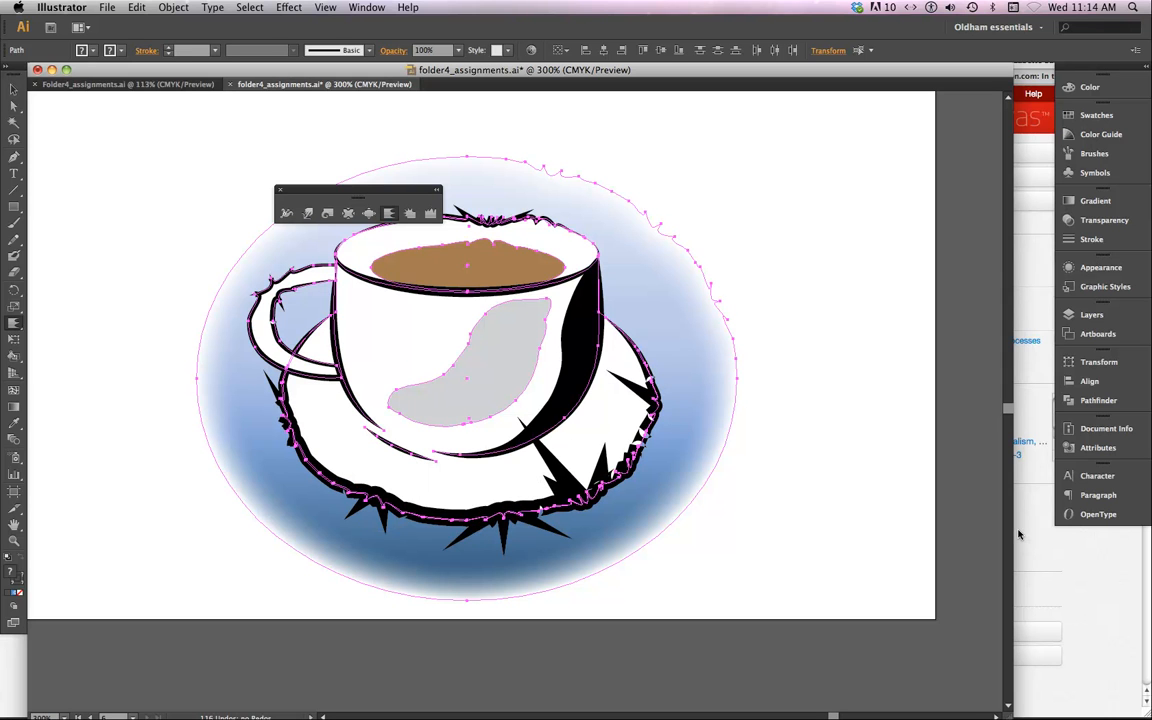
# Undo all the scallop strokes on the saucer, handle, coffee, rim and blue background
pyautogui.press('super+z')
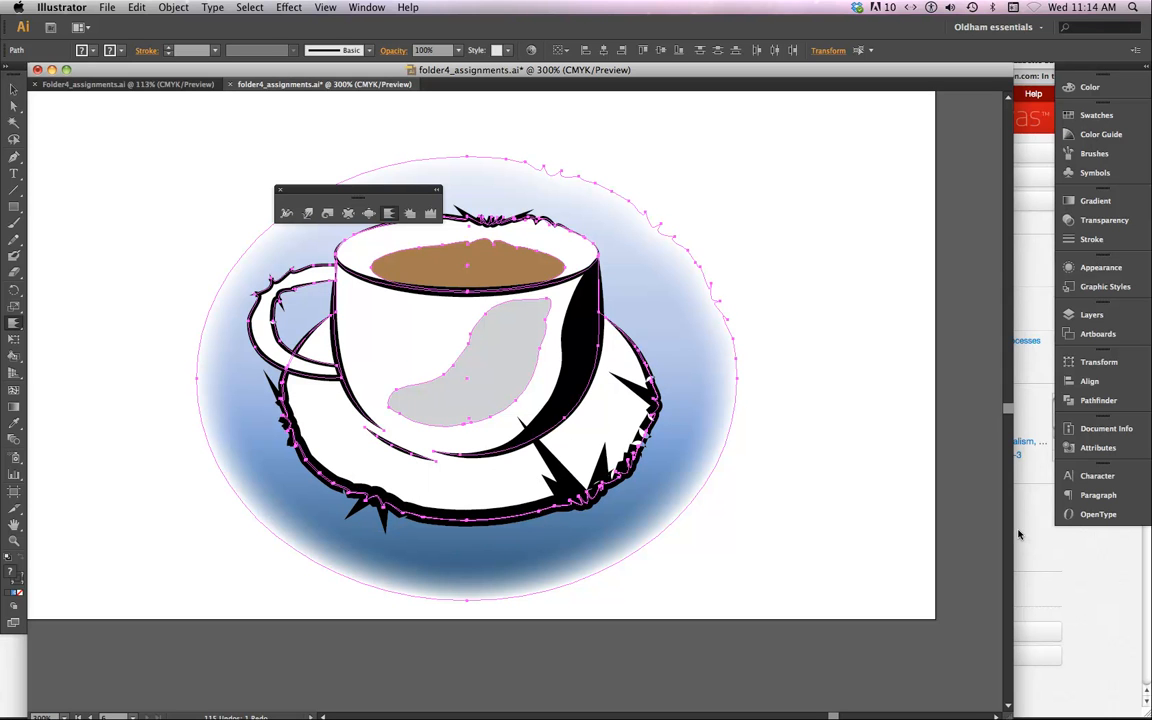
pyautogui.press('super+z')
pyautogui.press('super+z')
pyautogui.press('super+z')
pyautogui.press('super+z')
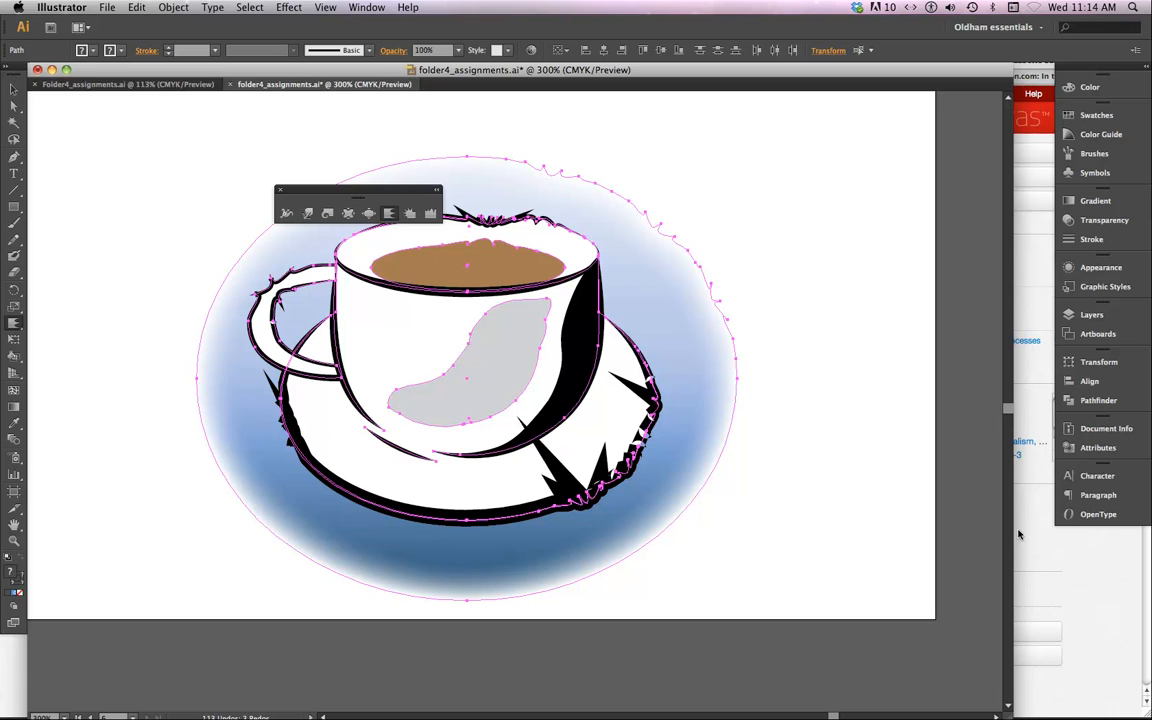
pyautogui.press('super+z')
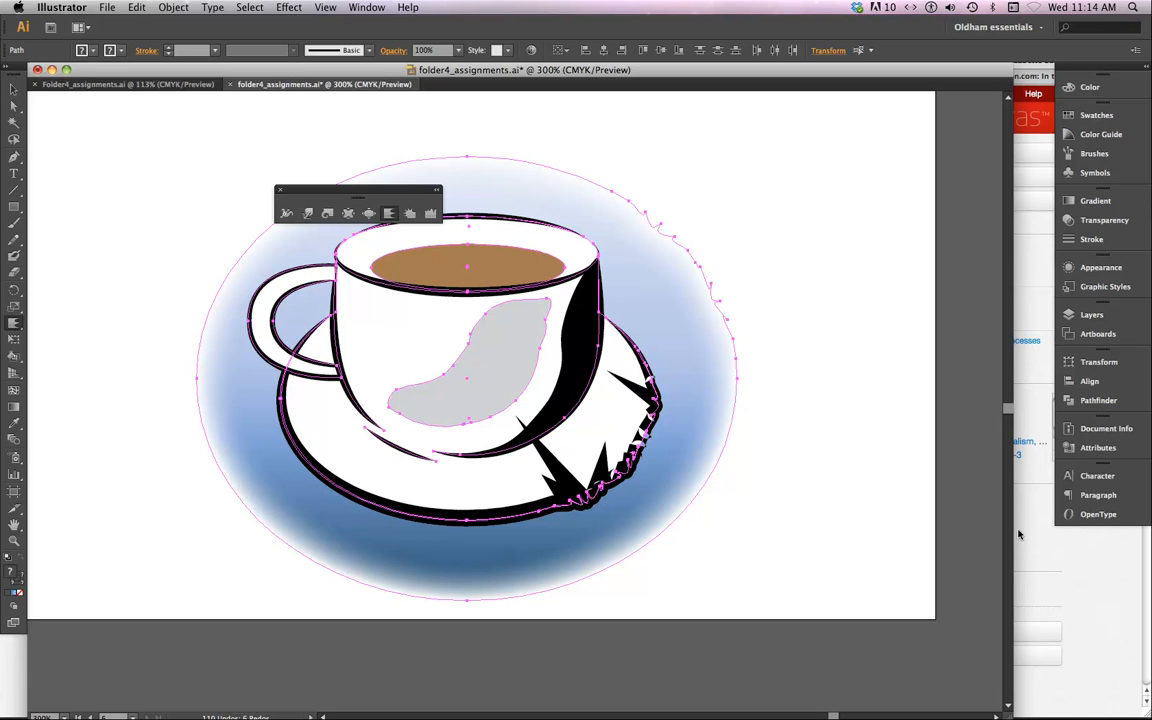
pyautogui.press('super+z')
pyautogui.press('super+z')
pyautogui.press('super+z')
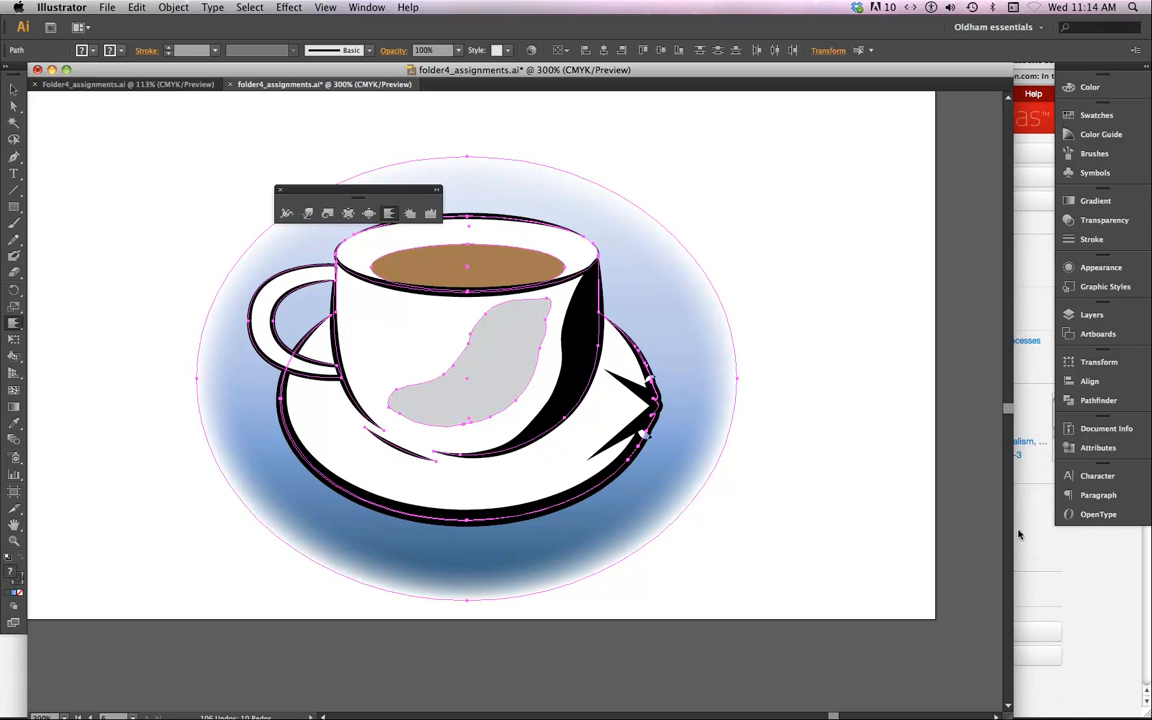
pyautogui.press('super+z')
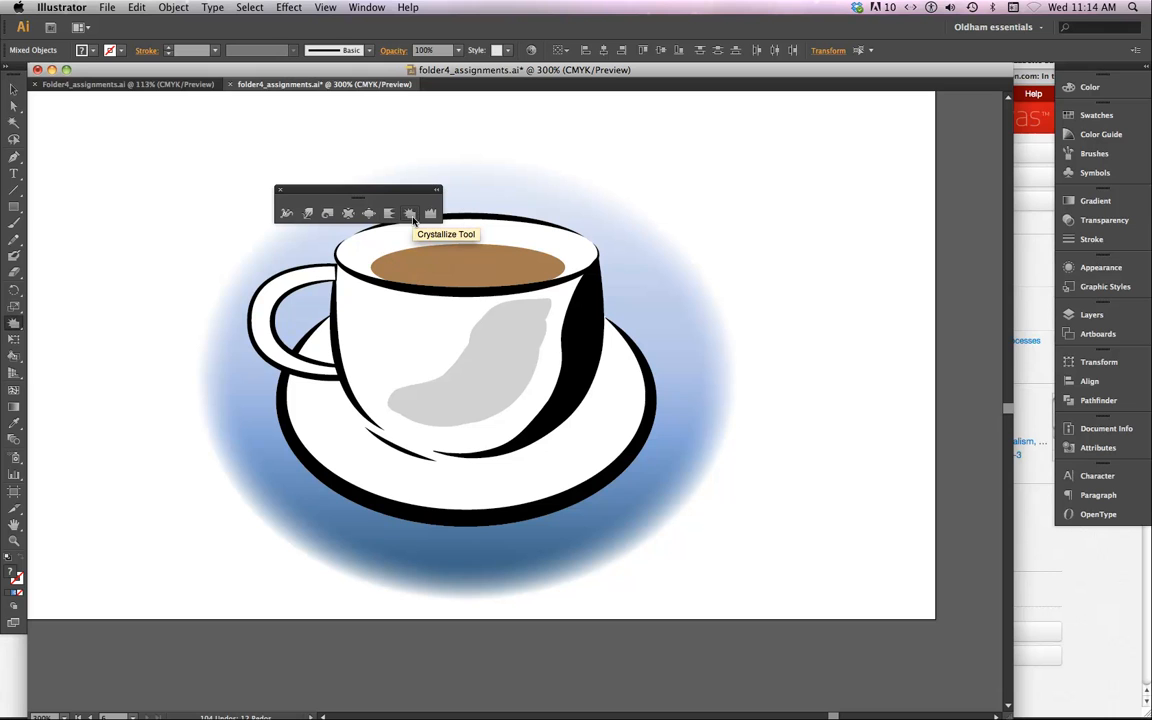
# Select the coffee cup artwork and crystallize the blue background's right edge, cup rim, dark shadow, saucer edge and grey highlight with the Crystallize tool
pyautogui.click(410, 214)
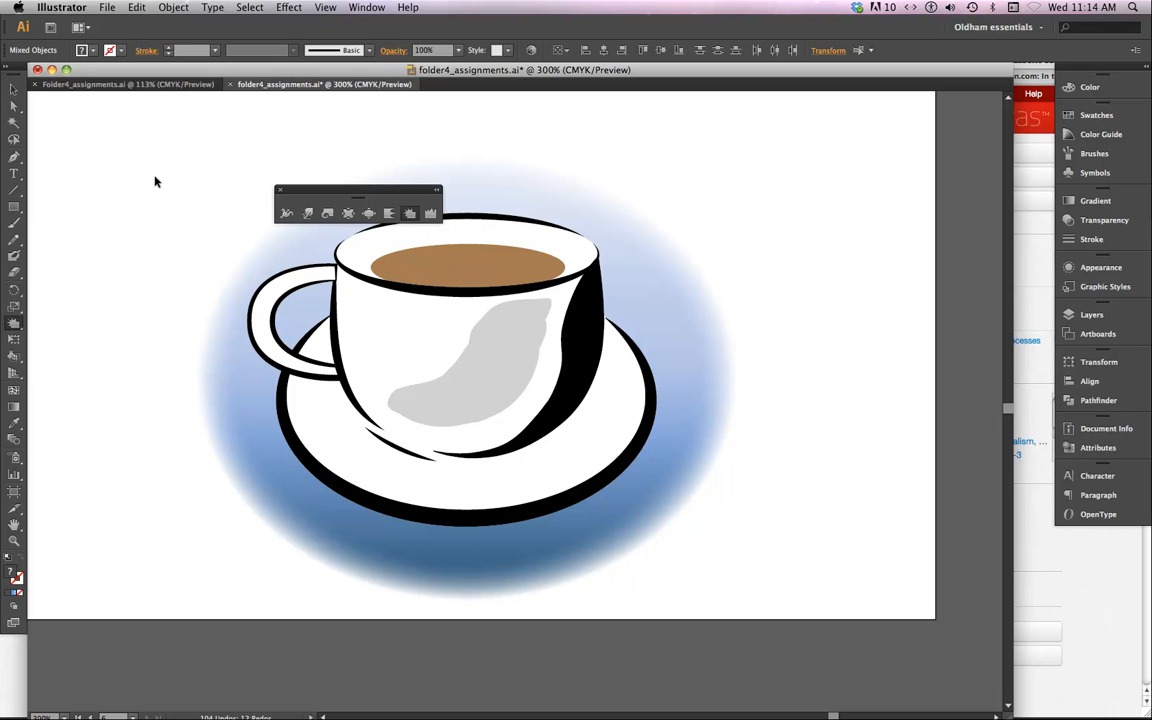
pyautogui.moveTo(164, 157); pyautogui.dragTo(735, 541)
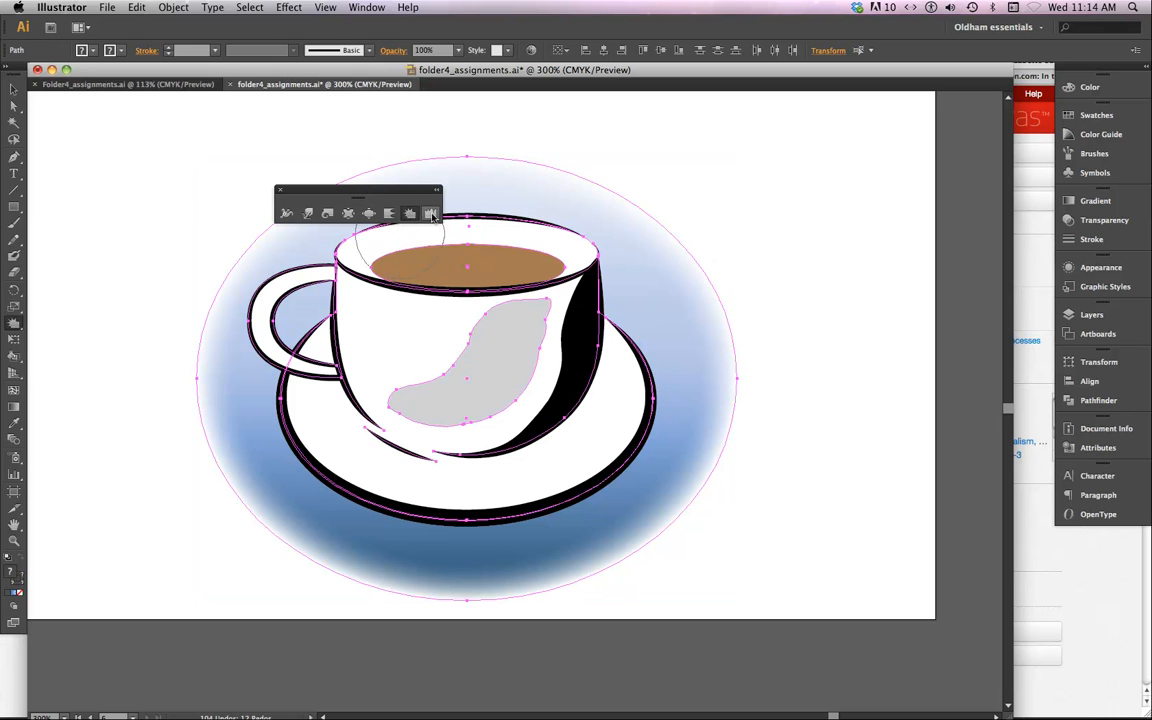
pyautogui.moveTo(566, 193); pyautogui.dragTo(624, 223)
pyautogui.moveTo(704, 304); pyautogui.dragTo(721, 396)
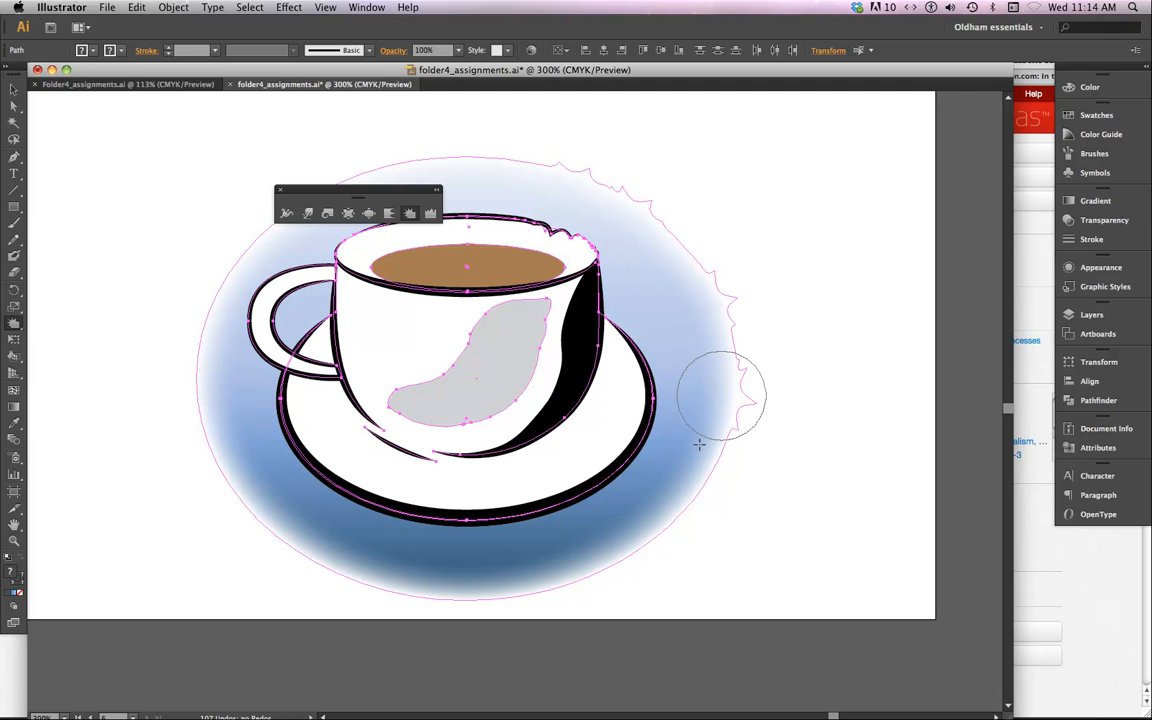
pyautogui.moveTo(699, 444)
pyautogui.mouseDown()
pyautogui.moveTo(718, 452)
pyautogui.moveTo(605, 553)
pyautogui.moveTo(640, 540)
pyautogui.mouseUp()
pyautogui.moveTo(586, 463)
pyautogui.mouseDown()
pyautogui.moveTo(620, 426)
pyautogui.moveTo(628, 386)
pyautogui.mouseUp()
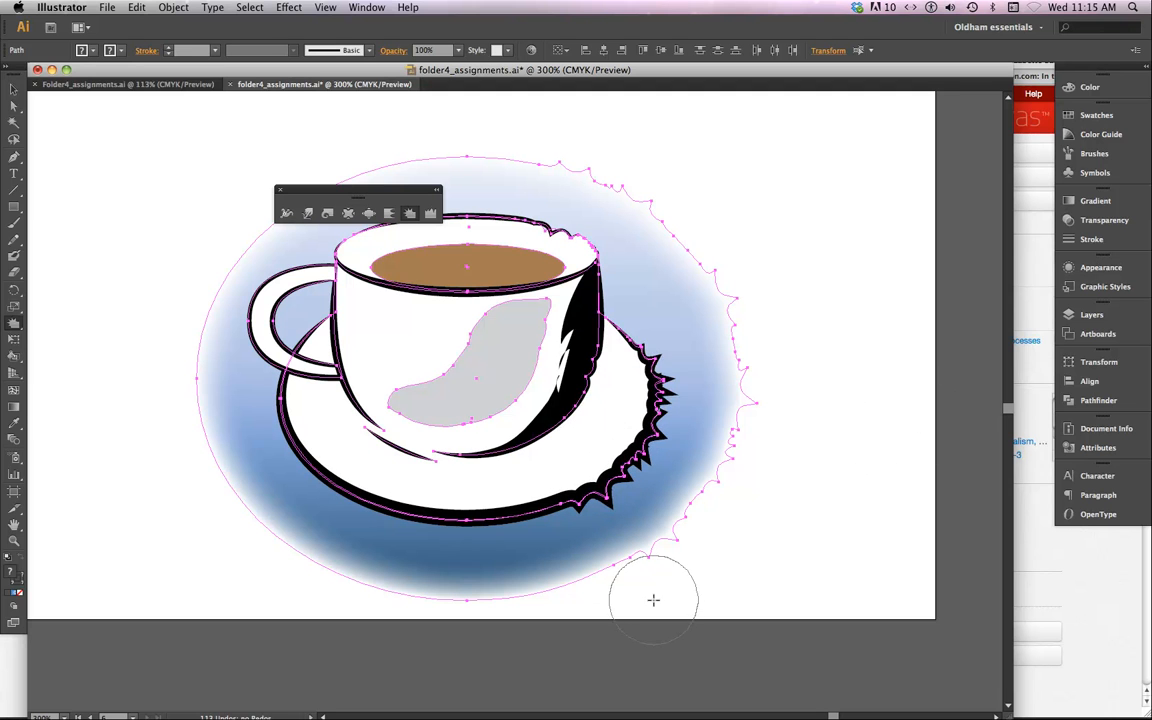
pyautogui.moveTo(452, 488); pyautogui.dragTo(455, 485)
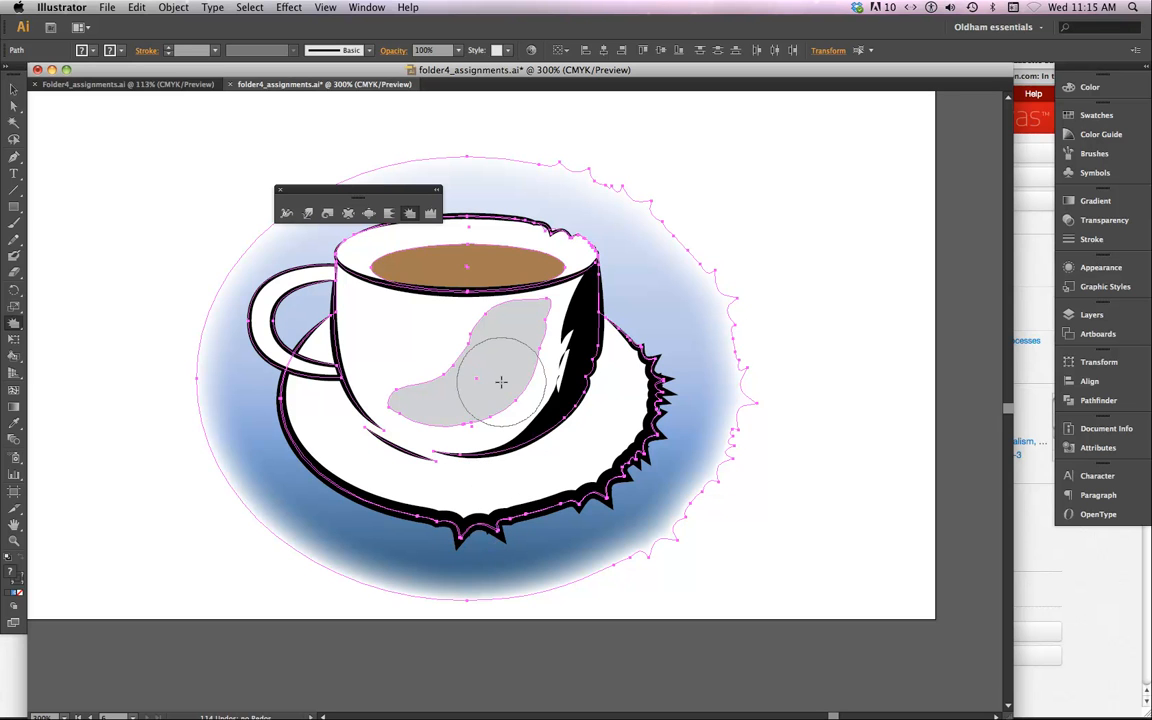
pyautogui.moveTo(501, 381); pyautogui.dragTo(471, 373)
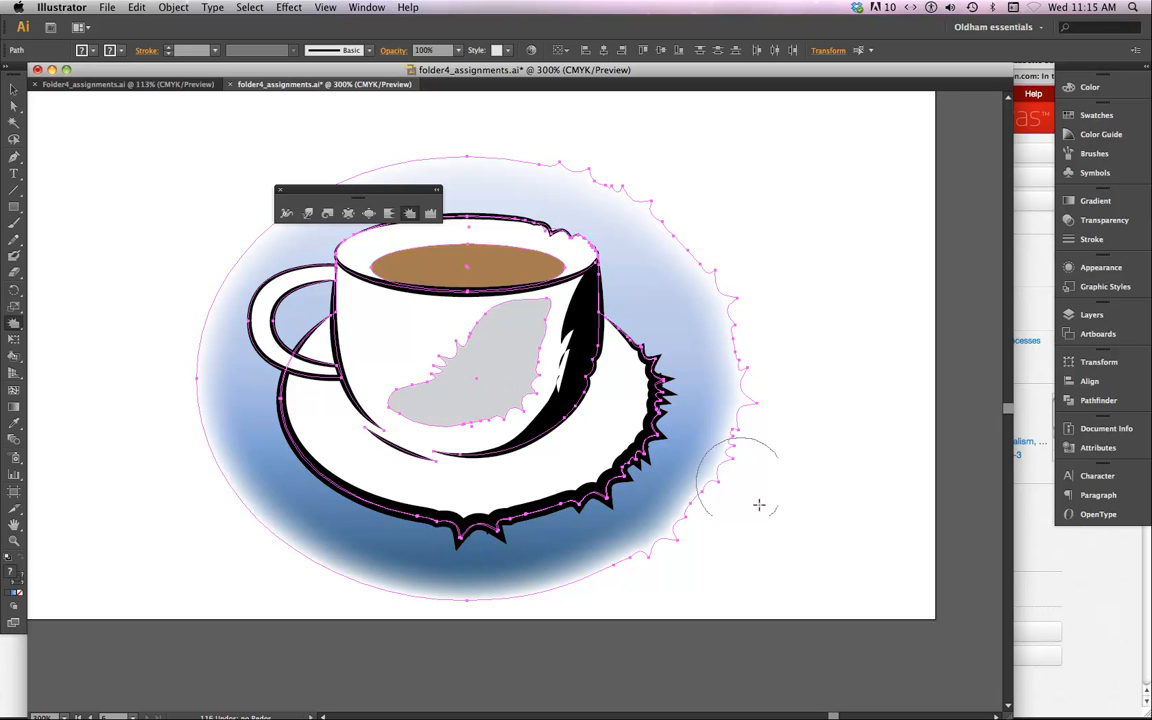
# Move the floating liquify tools off the cup and wrinkle the left side of the background, rim, handle, cup body and saucer with the Wrinkle tool
pyautogui.click(433, 219)
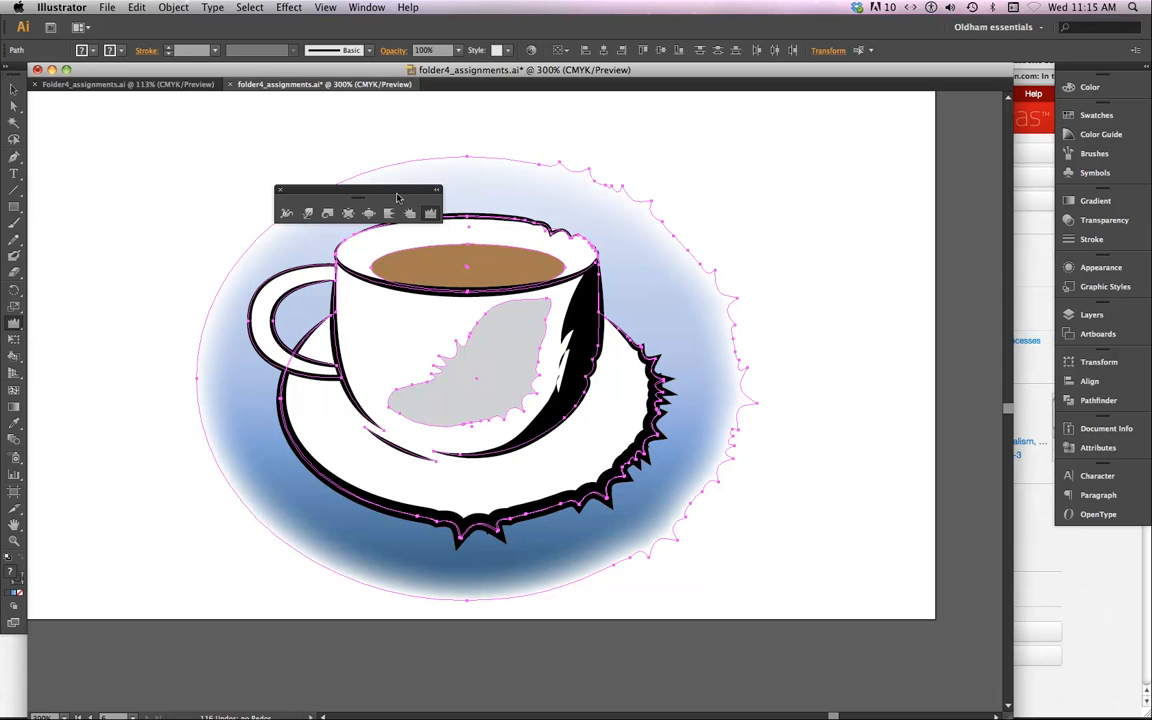
pyautogui.moveTo(390, 192); pyautogui.dragTo(225, 134)
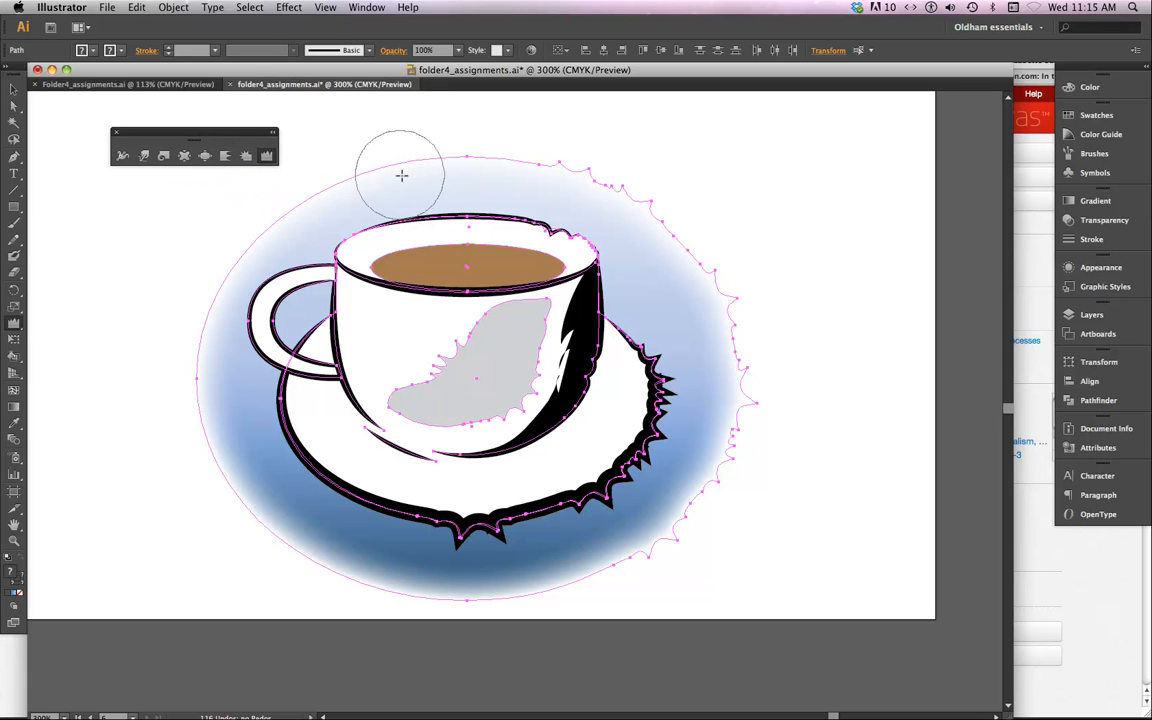
pyautogui.moveTo(397, 177)
pyautogui.mouseDown()
pyautogui.moveTo(203, 371)
pyautogui.moveTo(238, 461)
pyautogui.moveTo(262, 429)
pyautogui.moveTo(426, 444)
pyautogui.moveTo(395, 343)
pyautogui.moveTo(268, 259)
pyautogui.moveTo(231, 435)
pyautogui.moveTo(307, 539)
pyautogui.mouseUp()
pyautogui.moveTo(361, 486); pyautogui.dragTo(260, 386)
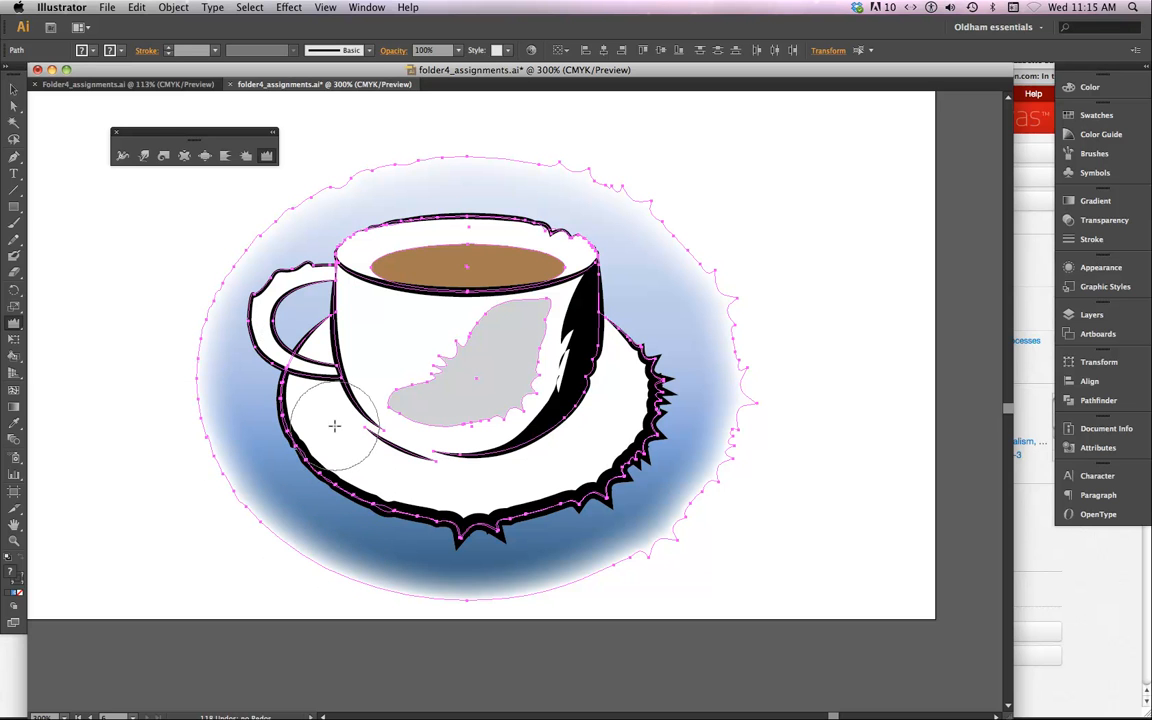
pyautogui.moveTo(334, 420); pyautogui.dragTo(352, 383)
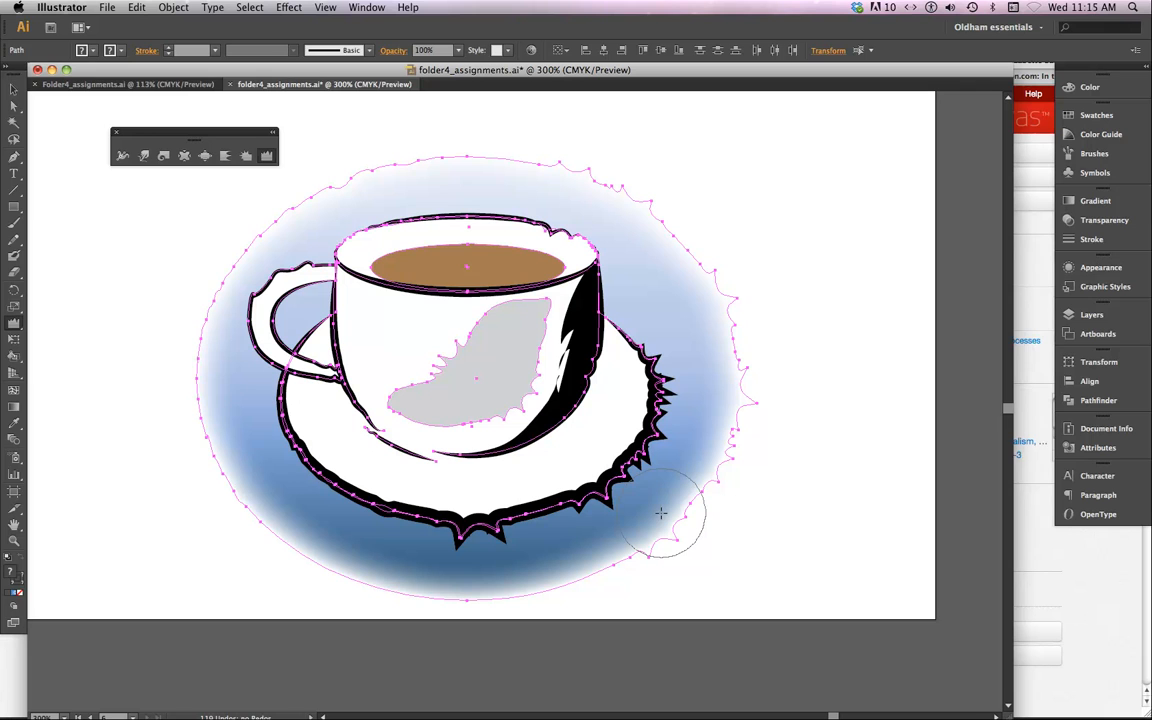
# Undo all the wrinkle and crystallize strokes on the coffee cup artwork
pyautogui.press('v')
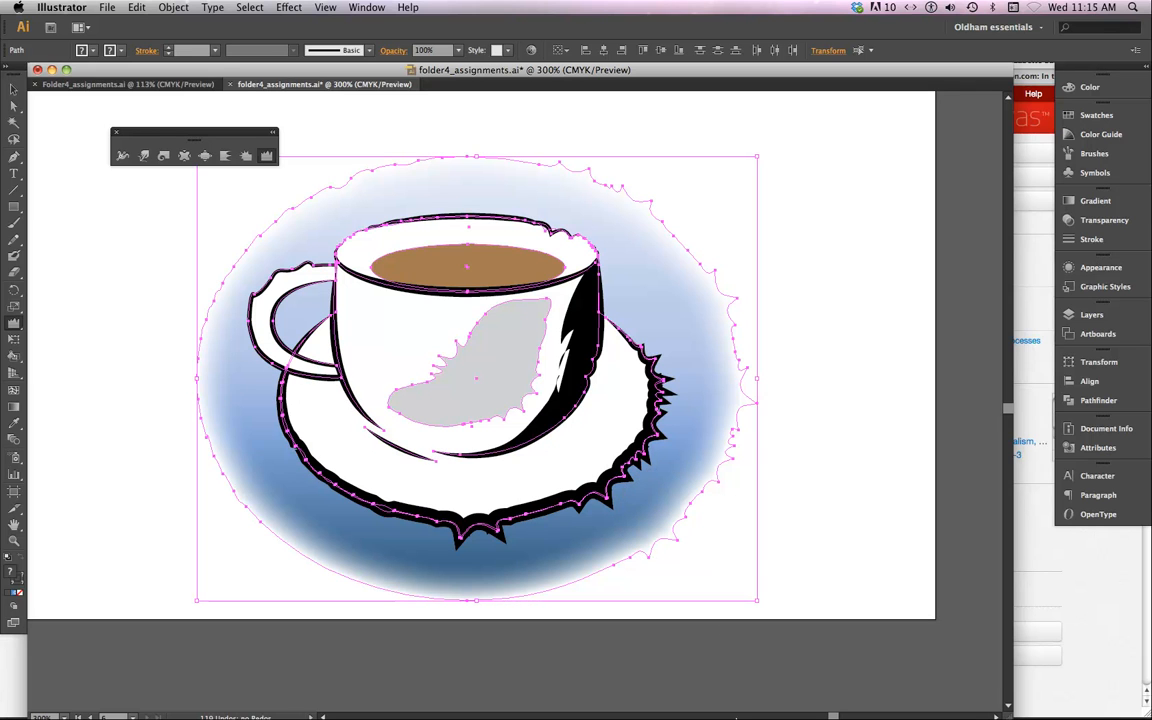
pyautogui.press('super+z')
pyautogui.press('super+z')
pyautogui.press('super+z')
pyautogui.press('super+z')
pyautogui.press('super+z')
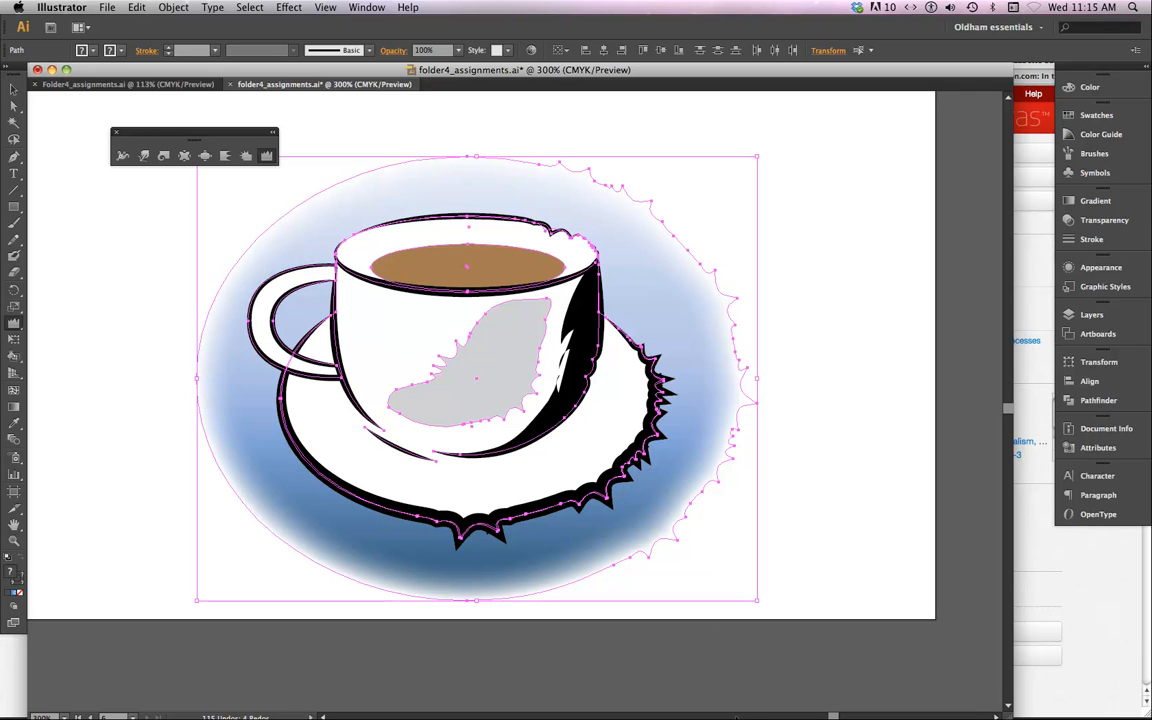
pyautogui.press('super+z')
pyautogui.press('super+z')
pyautogui.press('super+z')
pyautogui.press('super+z')
pyautogui.press('super+z')
pyautogui.press('super+z')
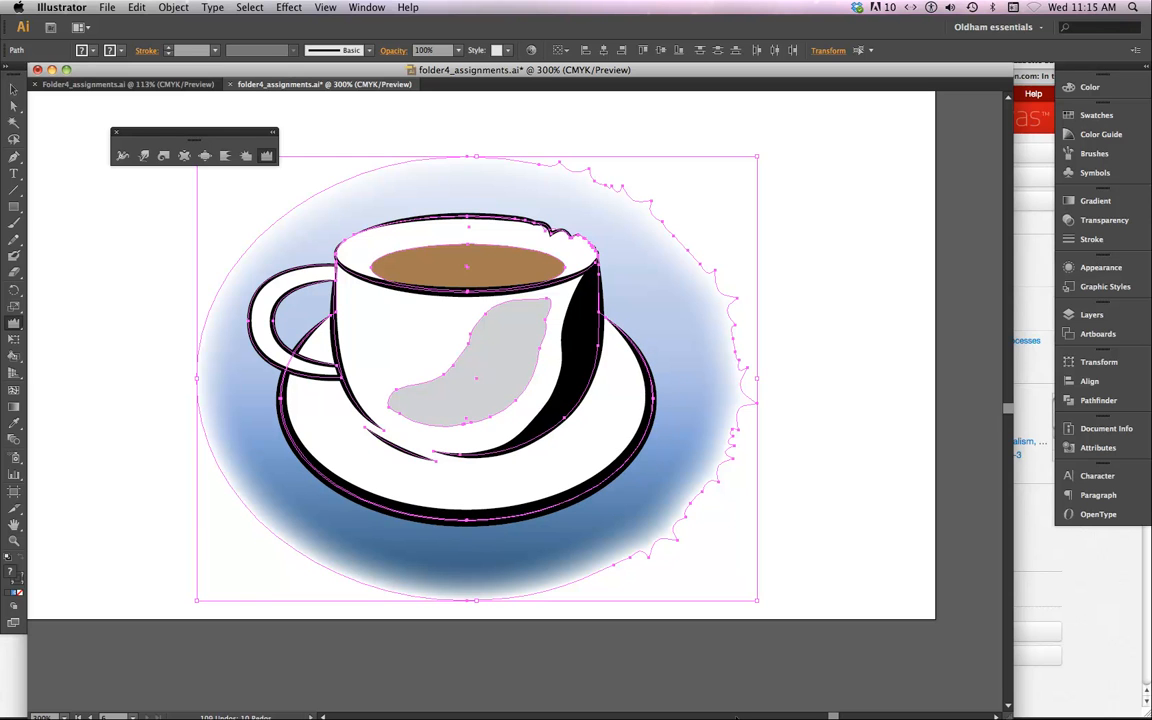
pyautogui.press('super+z')
pyautogui.press('super+z')
pyautogui.press('super+z')
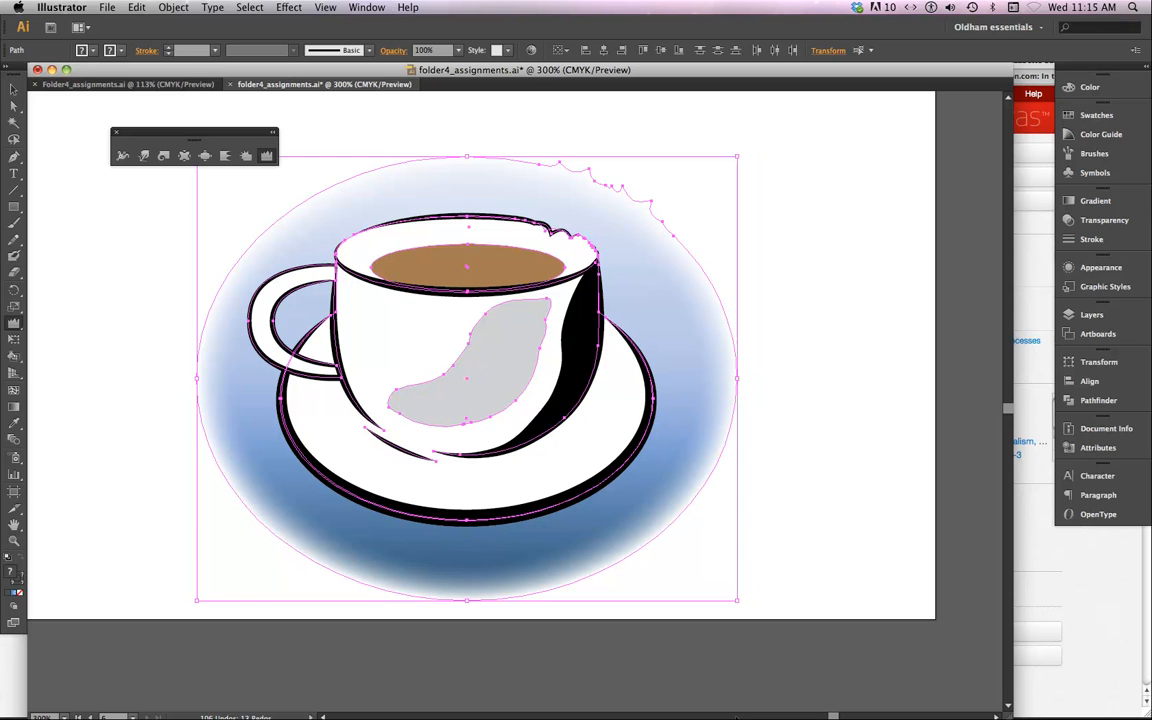
pyautogui.press('super+h')
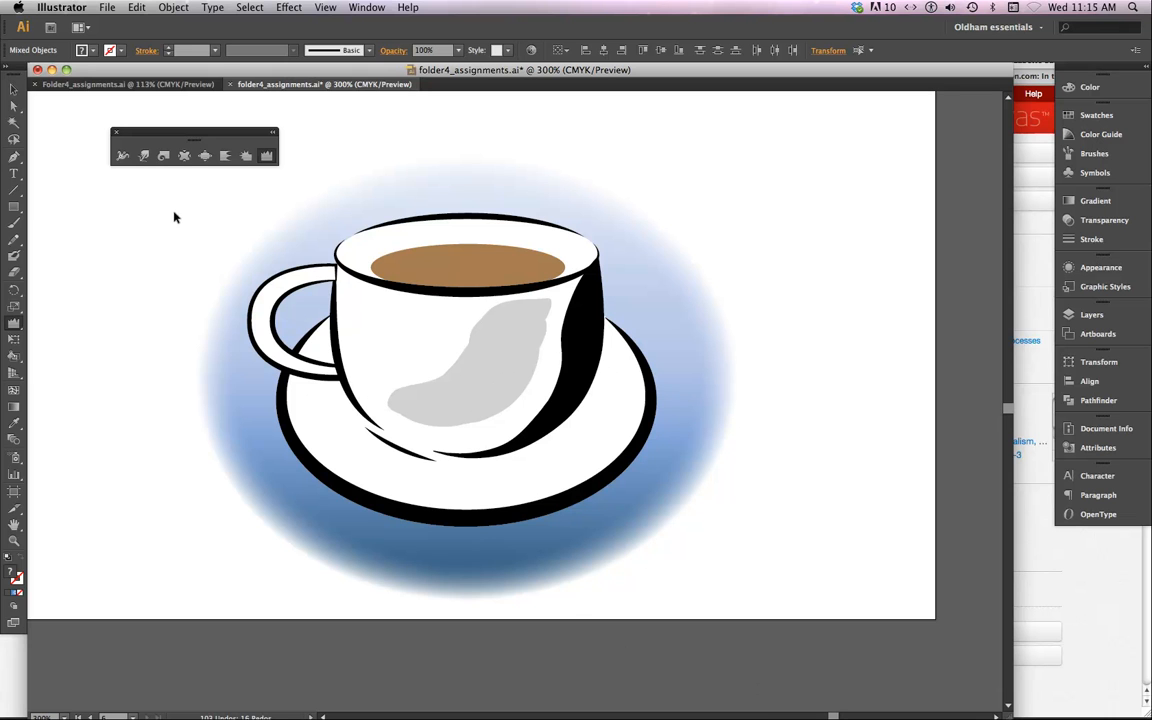
# Select the whole coffee cup artwork and wrinkle the blue background's upper right edge and the saucer's lower edge
pyautogui.moveTo(173, 216); pyautogui.dragTo(785, 530)
pyautogui.moveTo(450, 165)
pyautogui.mouseDown()
pyautogui.moveTo(560, 180)
pyautogui.moveTo(640, 216)
pyautogui.moveTo(687, 273)
pyautogui.moveTo(742, 392)
pyautogui.mouseUp()
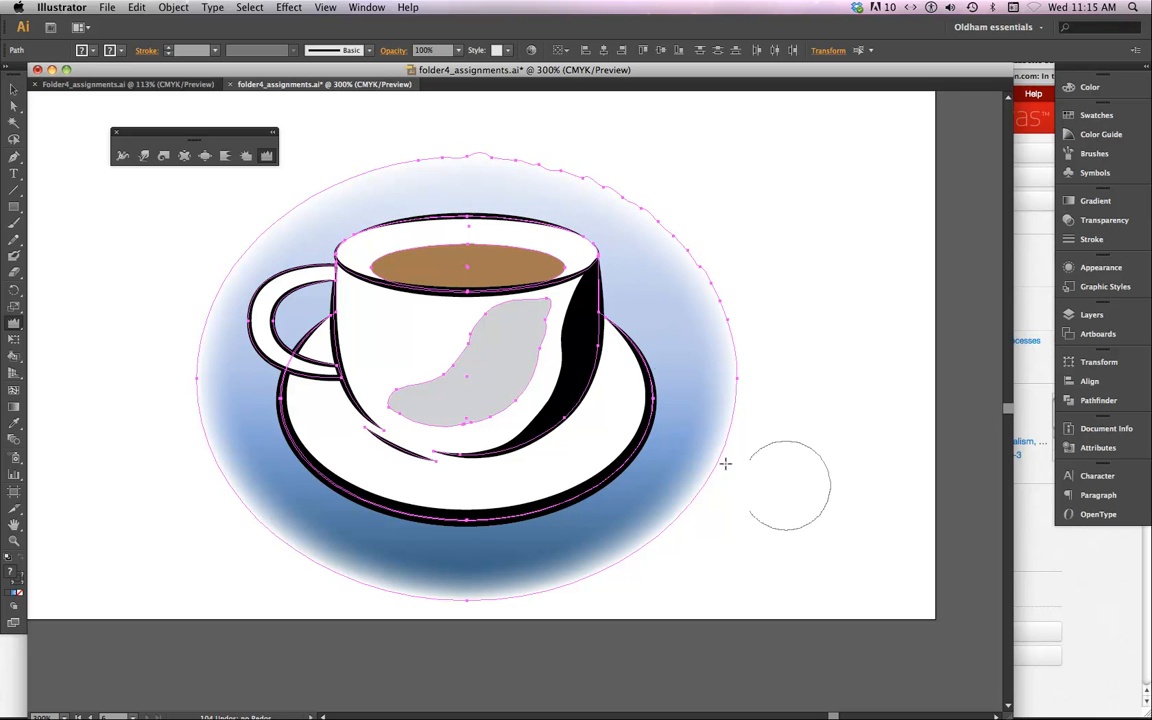
pyautogui.moveTo(623, 401)
pyautogui.mouseDown()
pyautogui.moveTo(564, 513)
pyautogui.moveTo(512, 525)
pyautogui.moveTo(320, 489)
pyautogui.moveTo(266, 410)
pyautogui.mouseUp()
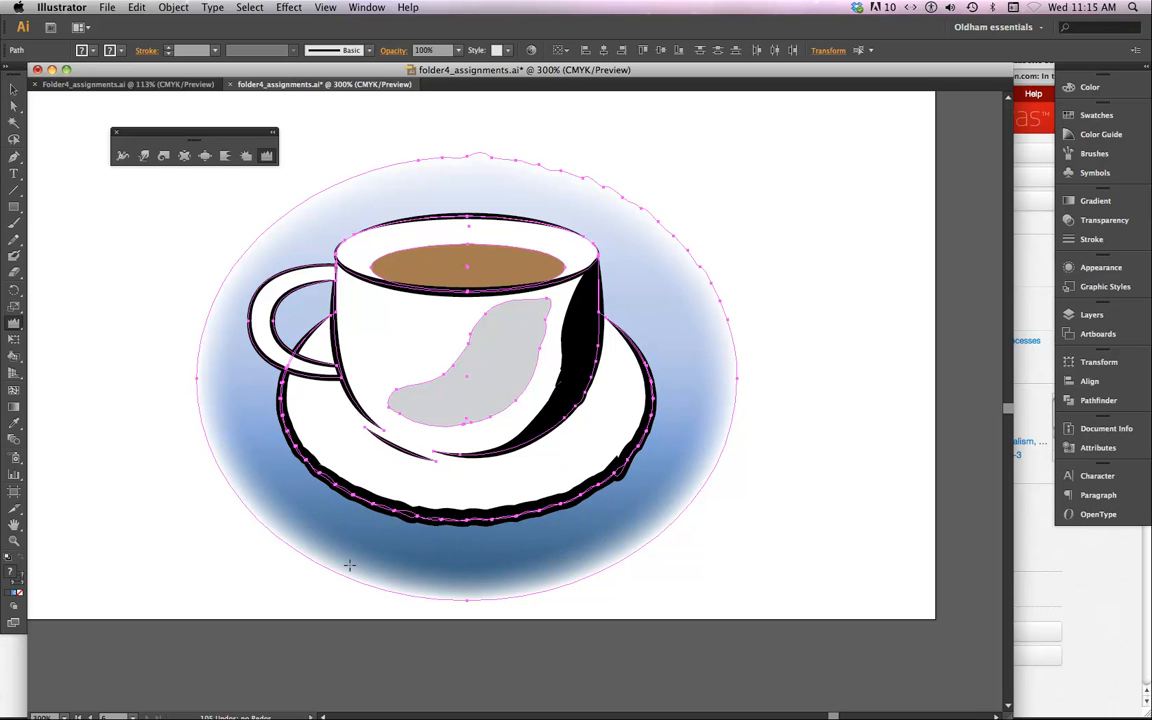
# Reset the Wrinkle tool options to the default 1.39 in brush and wrinkle the right edges of the blue background and saucer
pyautogui.doubleClick(266, 157)
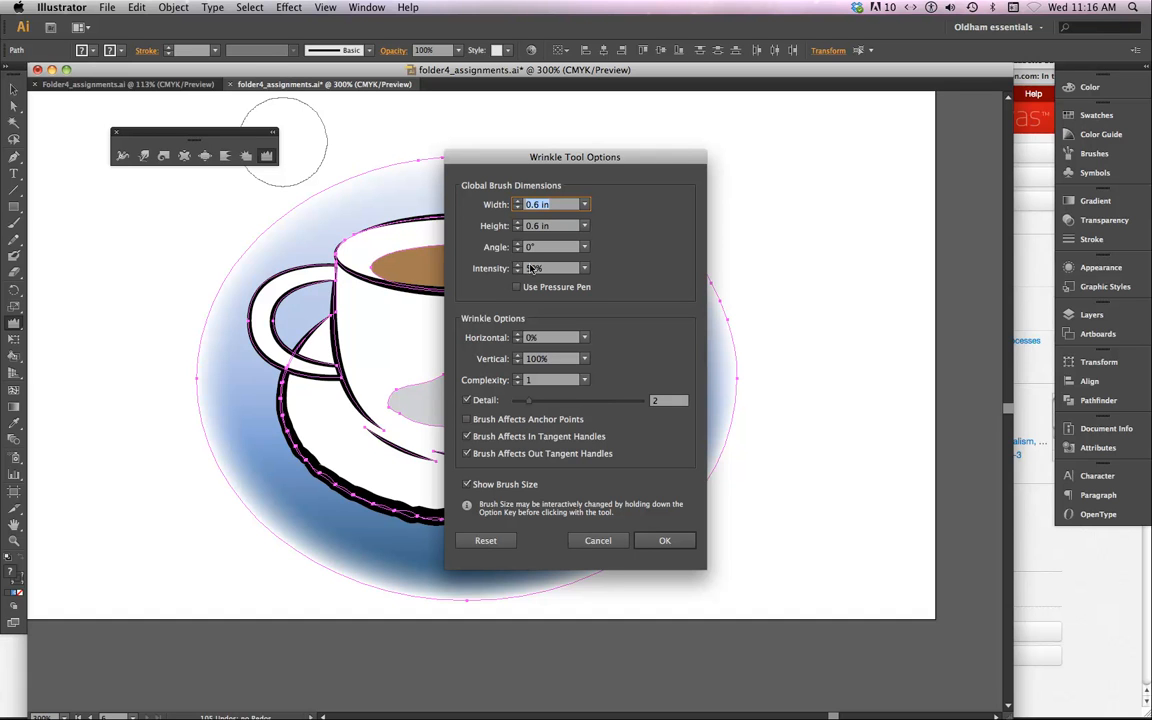
pyautogui.click(487, 545)
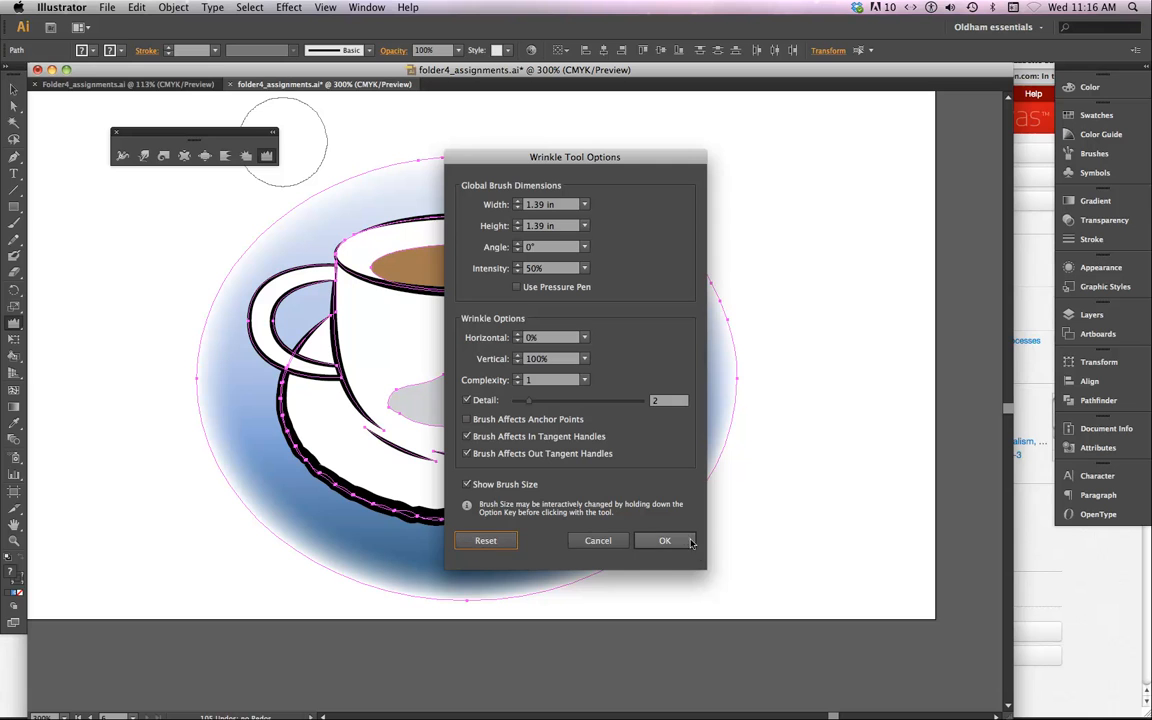
pyautogui.click(684, 545)
pyautogui.moveTo(703, 322)
pyautogui.mouseDown()
pyautogui.moveTo(694, 309)
pyautogui.moveTo(720, 413)
pyautogui.moveTo(643, 527)
pyautogui.moveTo(597, 522)
pyautogui.moveTo(540, 460)
pyautogui.mouseUp()
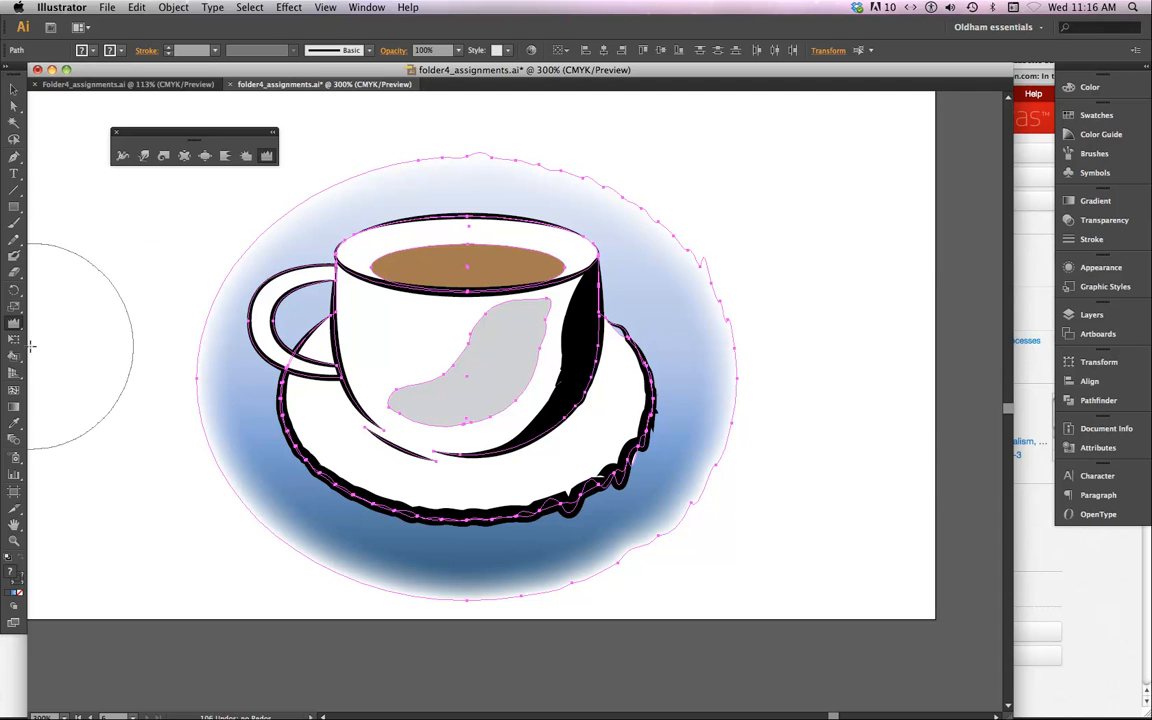
# Switch to the Width tool
pyautogui.moveTo(16, 331); pyautogui.dragTo(91, 330)
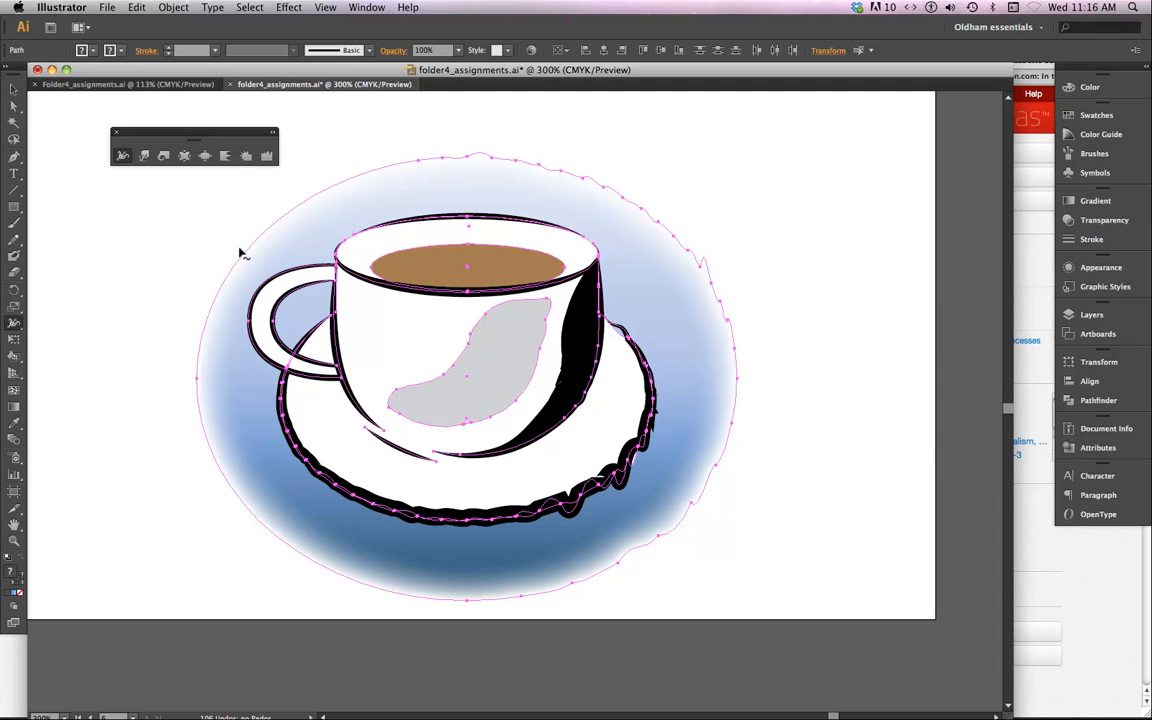